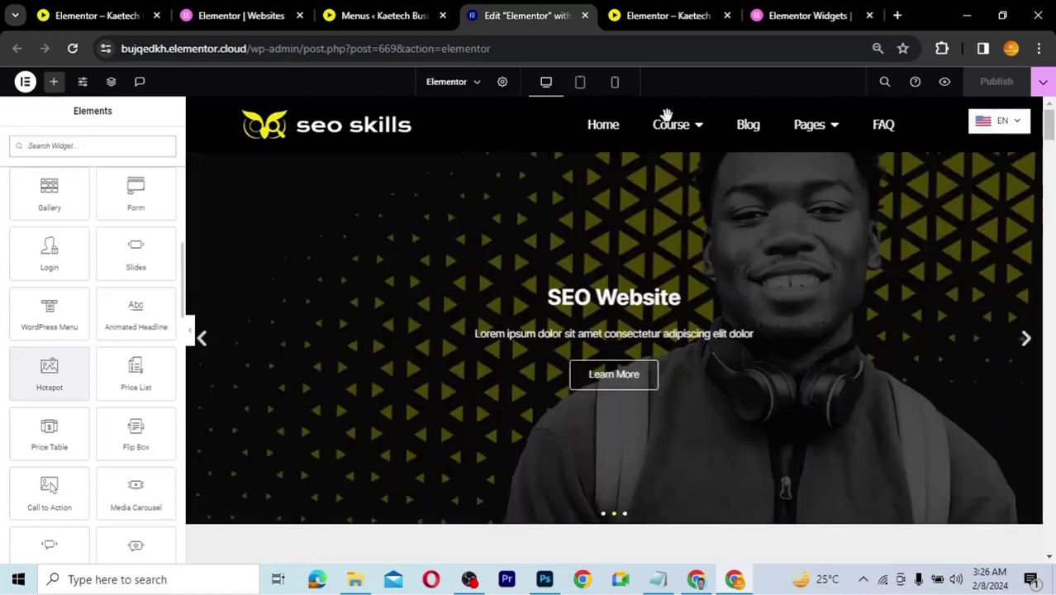
# Step: Test the Afro Curly Human Hair hotspot on the page preview by following its link to the Amazon results and returning
pyautogui.click(667, 17)
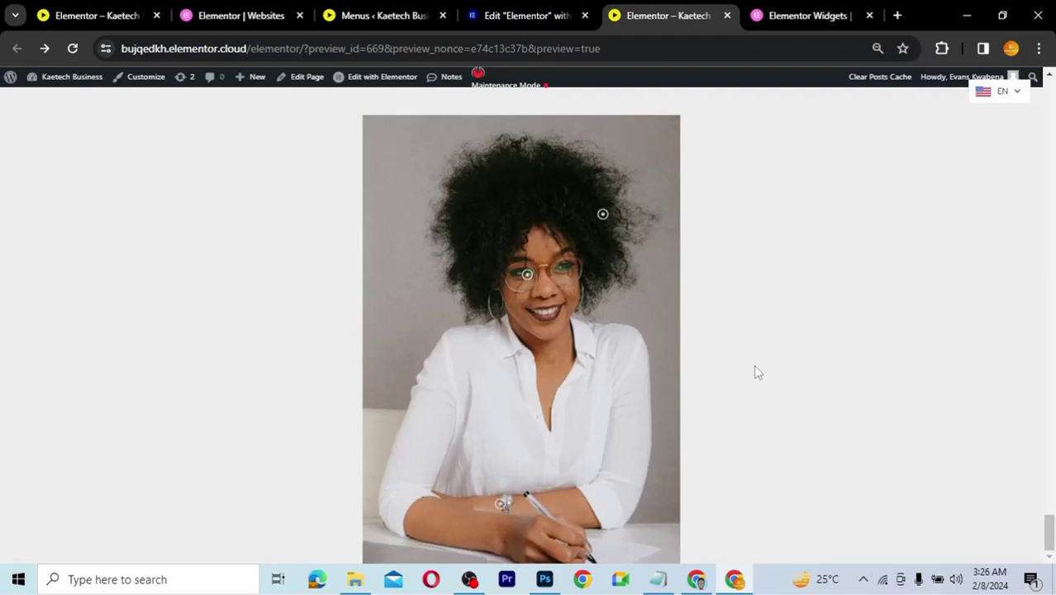
pyautogui.moveTo(604, 217)
pyautogui.click(566, 219)
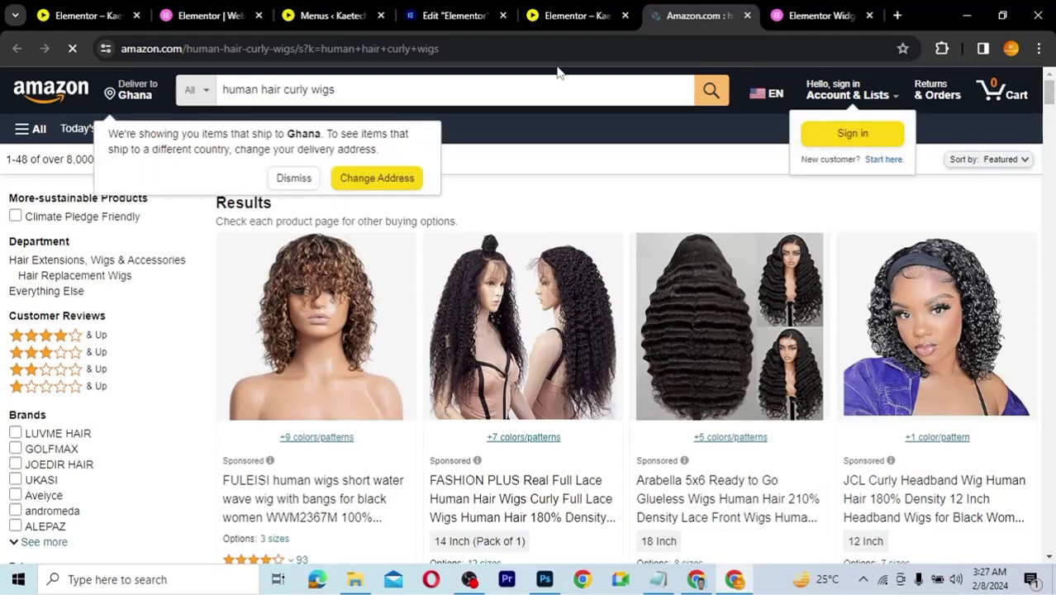
pyautogui.click(579, 15)
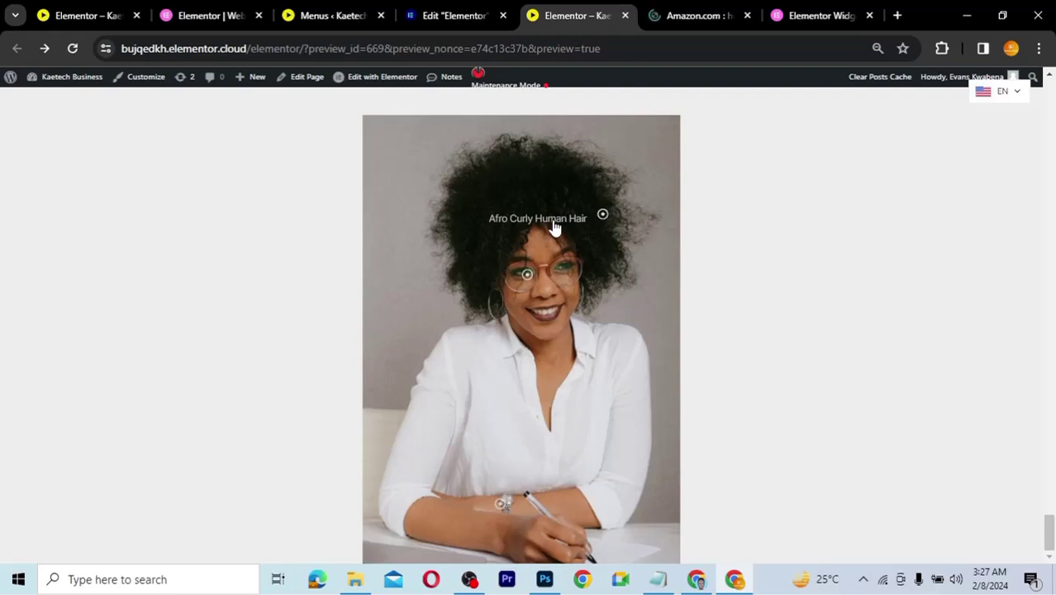
pyautogui.click(695, 25)
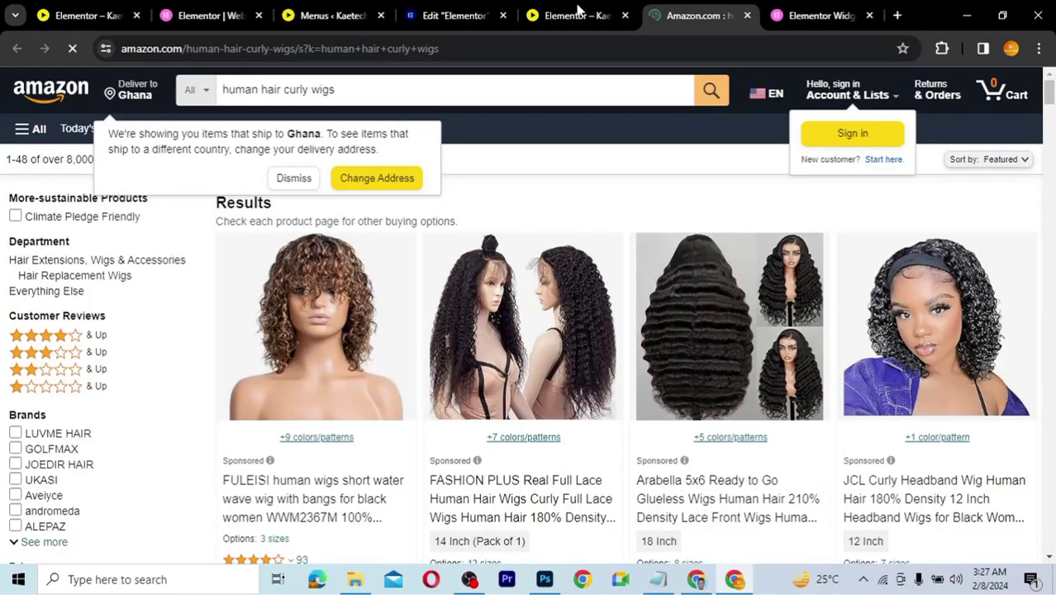
pyautogui.click(579, 15)
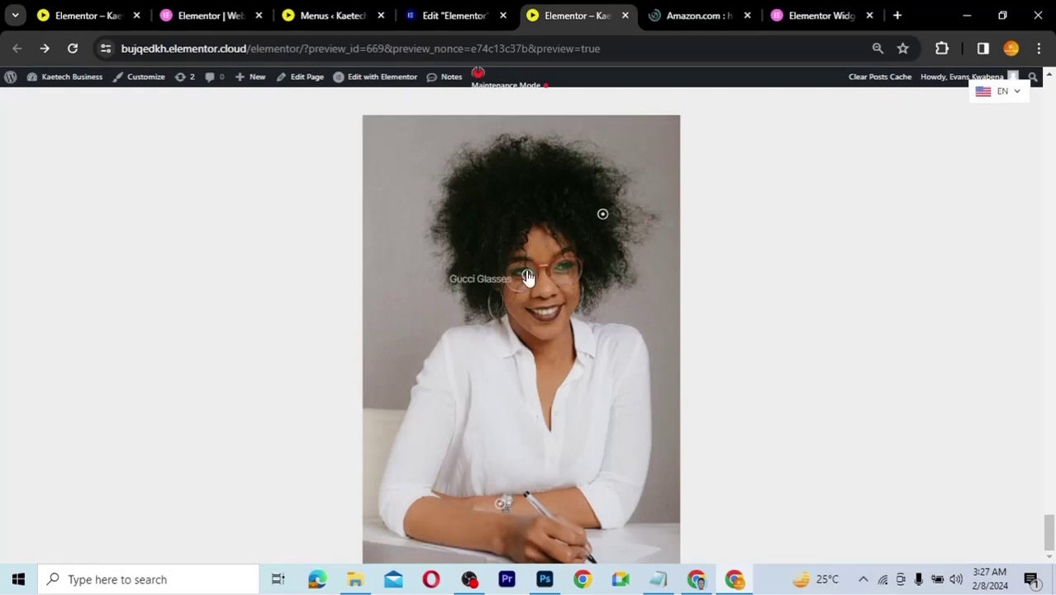
# Step: Test the Gucci Glasses and Omega wrist watch hotspot links on the preview, and close all the linked shop pages
pyautogui.click(528, 277)
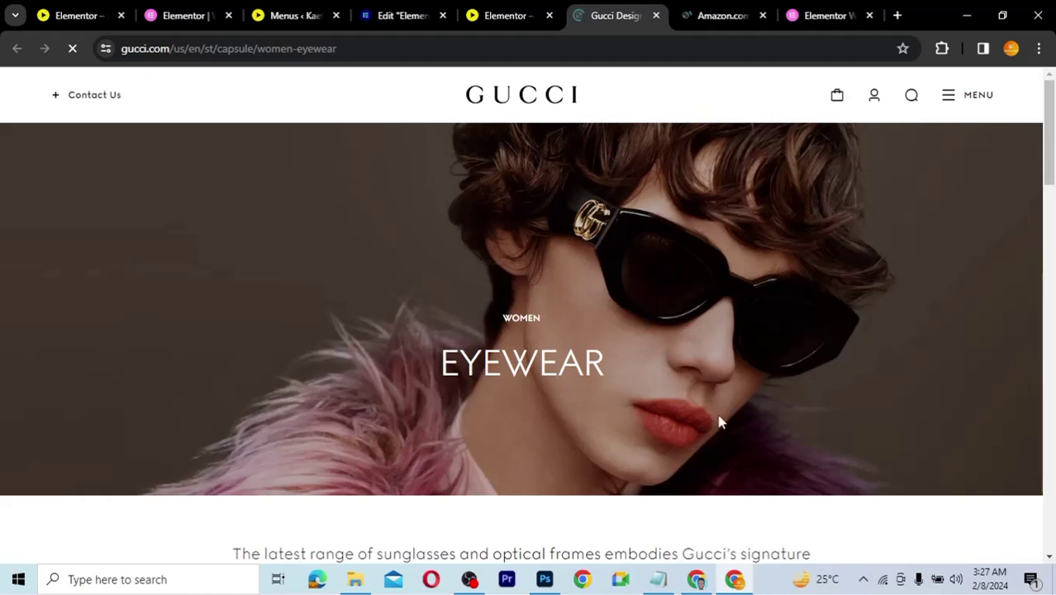
pyautogui.click(502, 14)
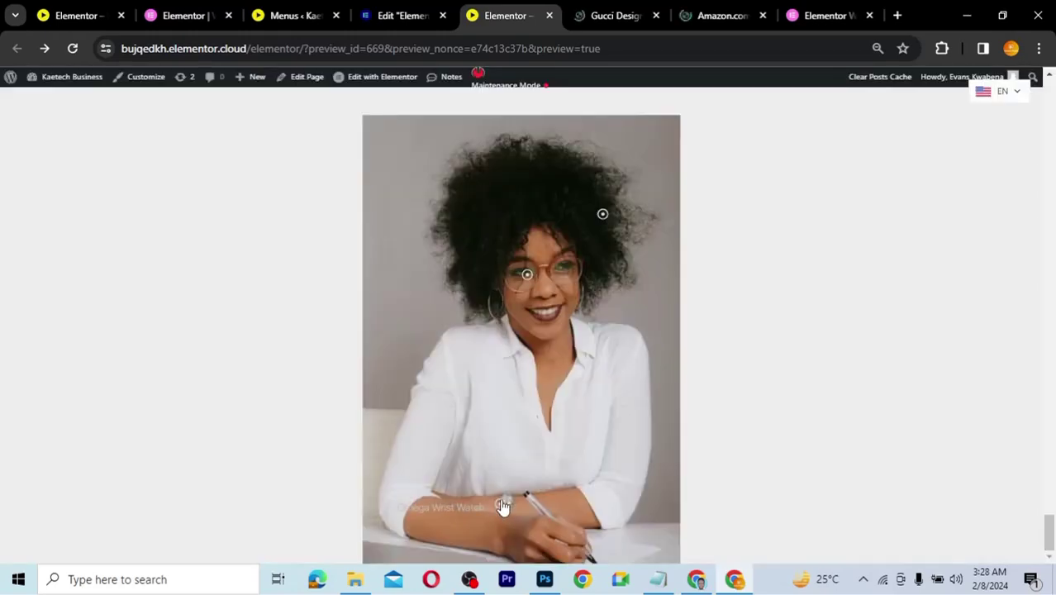
pyautogui.click(501, 501)
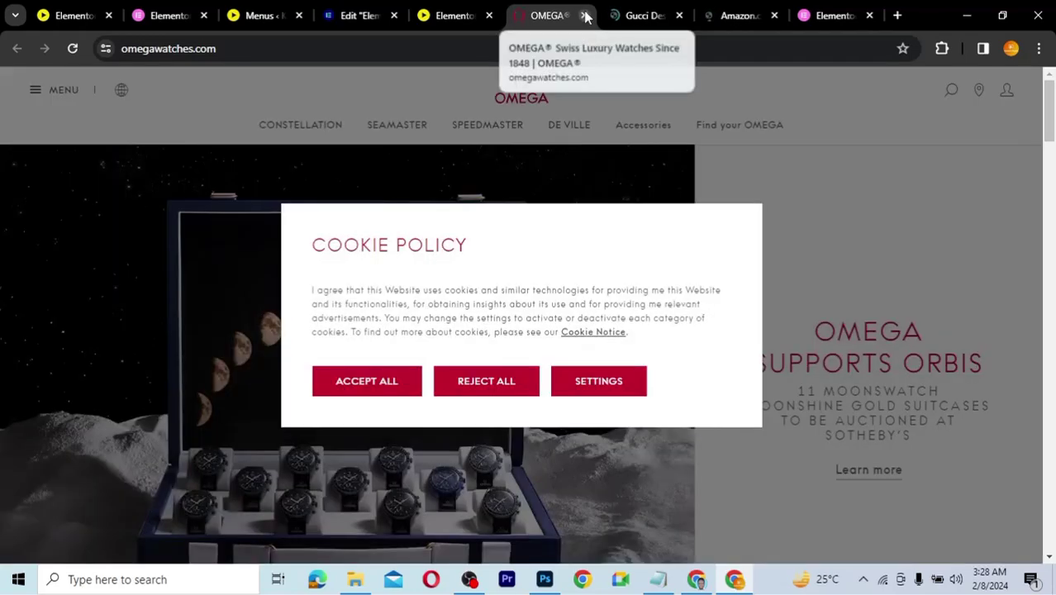
pyautogui.click(585, 15)
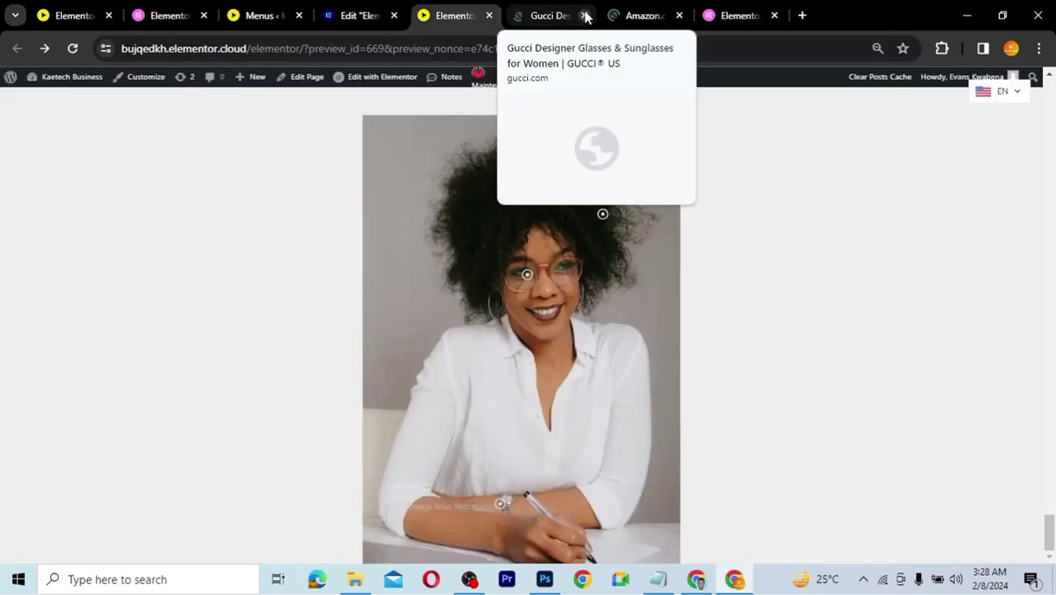
pyautogui.click(584, 16)
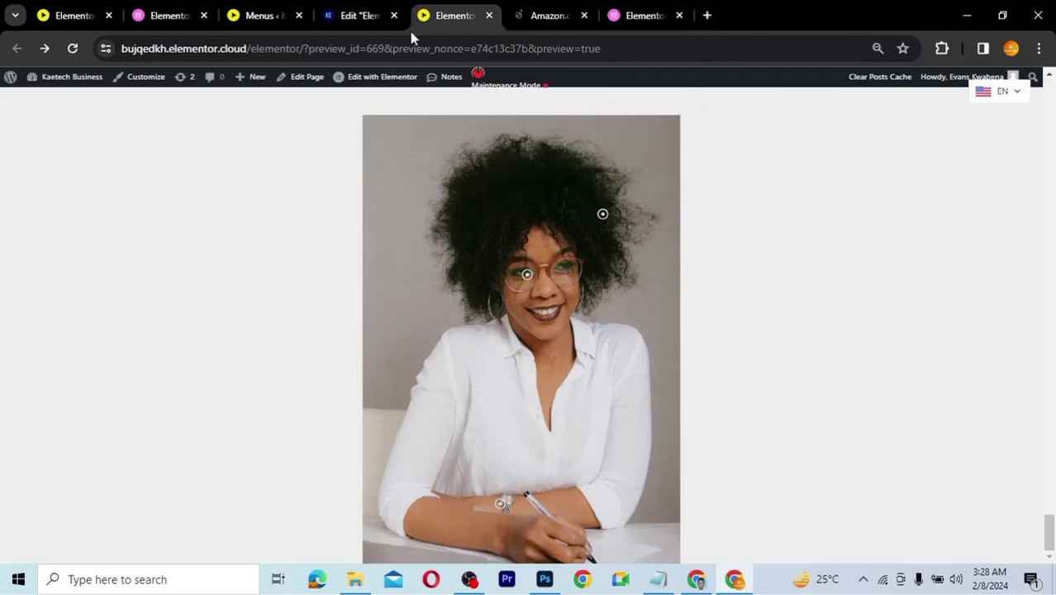
pyautogui.click(584, 16)
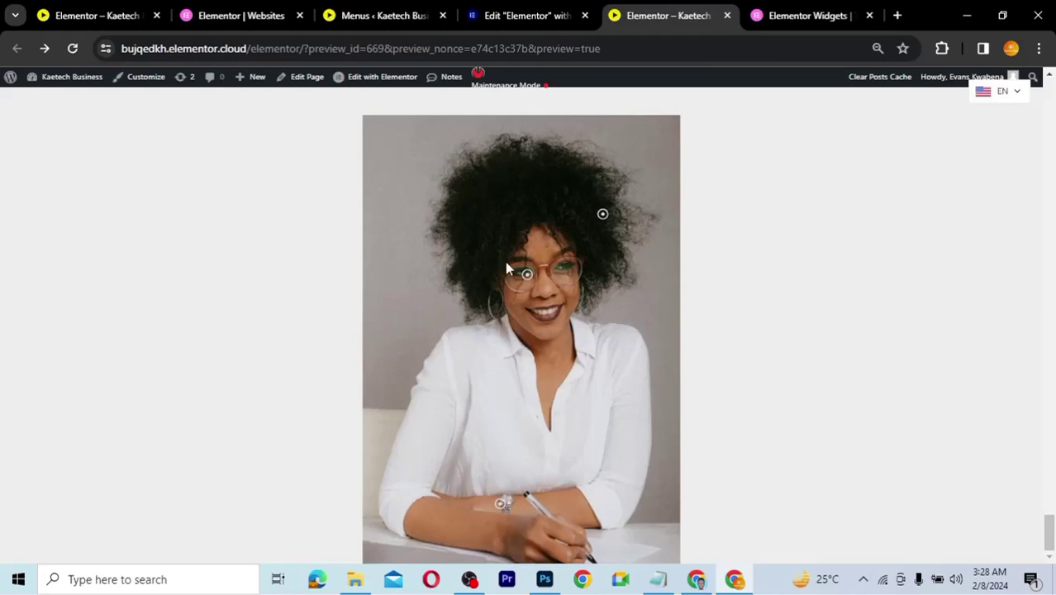
# Step: In the Elementor editor, add a single-column Flexbox container below the existing hotspot image at the end of the page
pyautogui.click(382, 16)
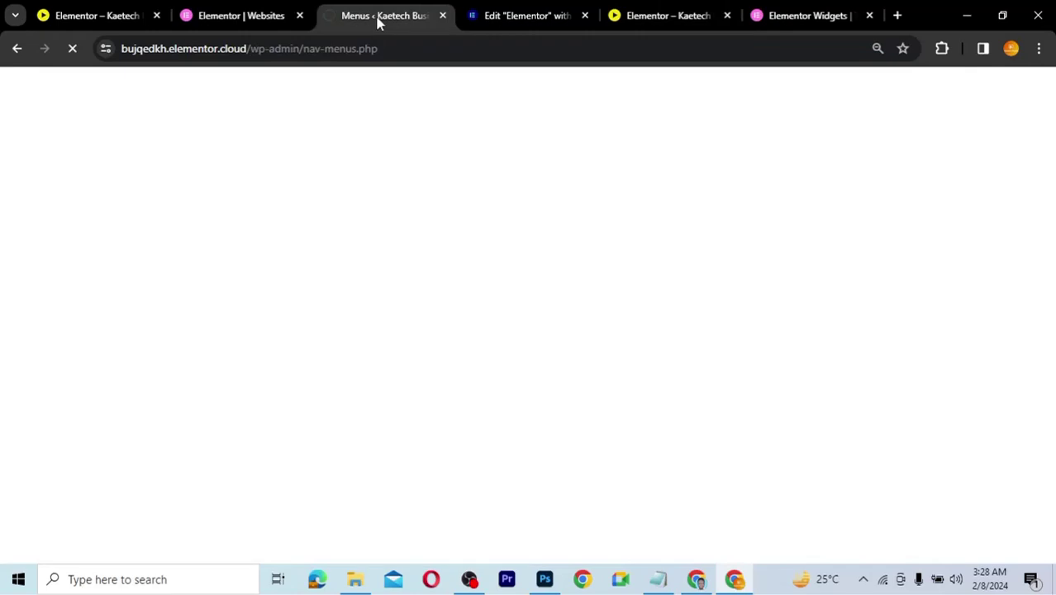
pyautogui.click(523, 17)
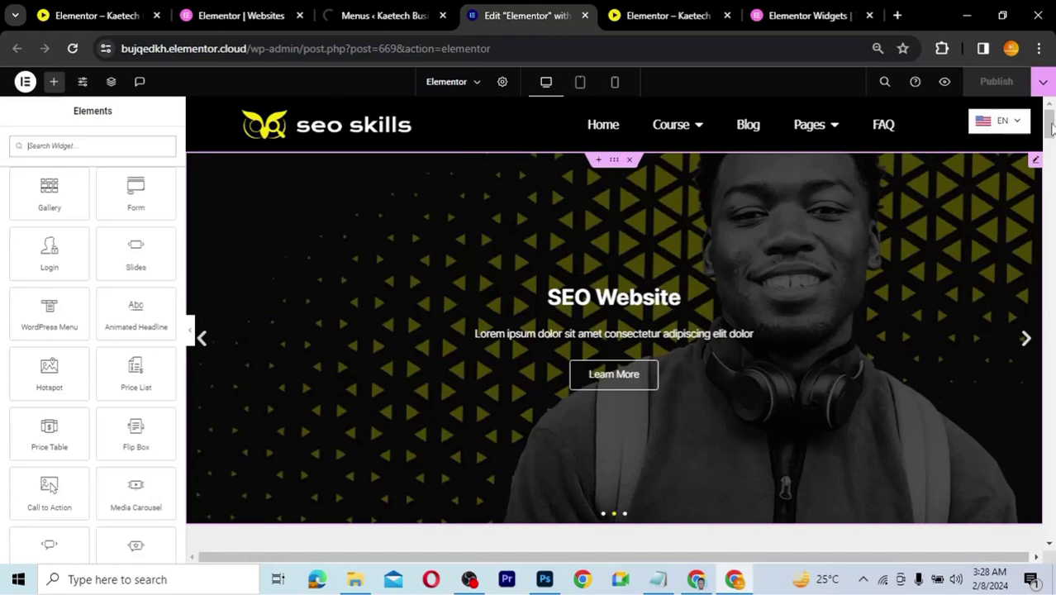
pyautogui.scroll(-10, 1039, 413)
pyautogui.scroll(-2, 1040, 422)
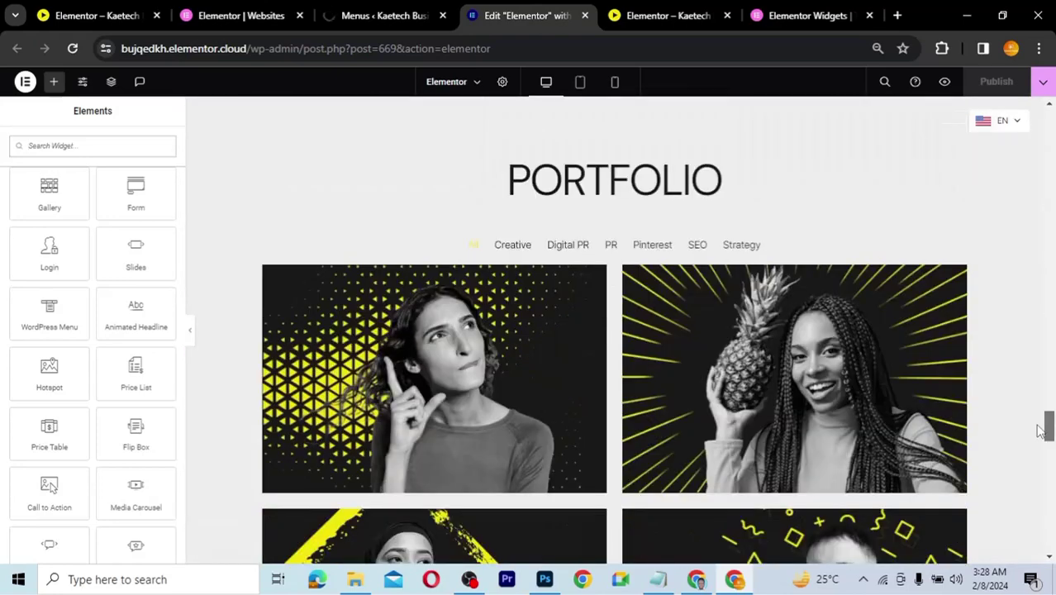
pyautogui.scroll(-10, 1039, 430)
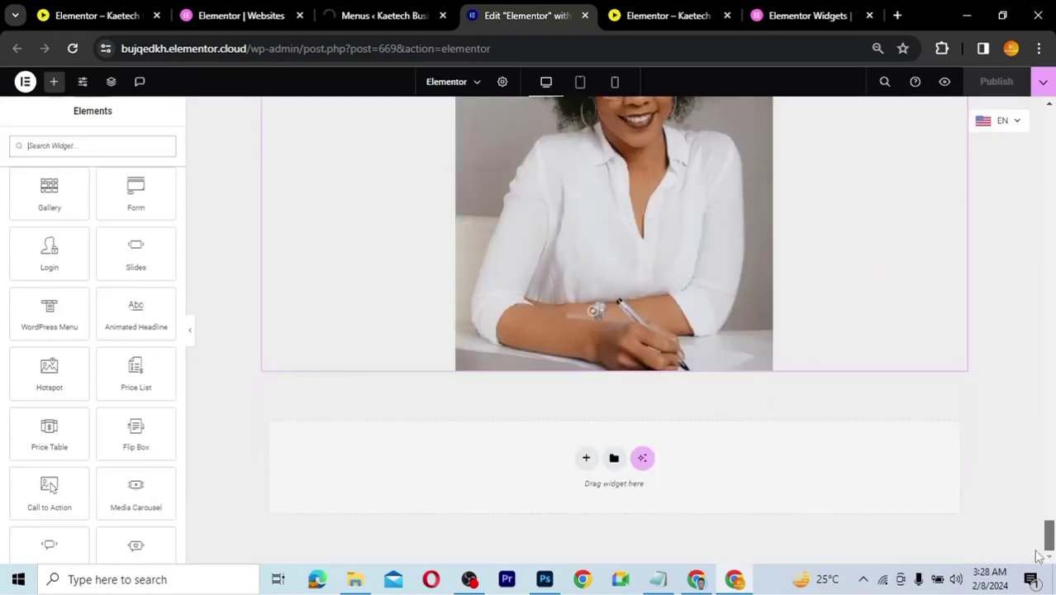
pyautogui.scroll(7, 1031, 496)
pyautogui.scroll(-5, 1030, 512)
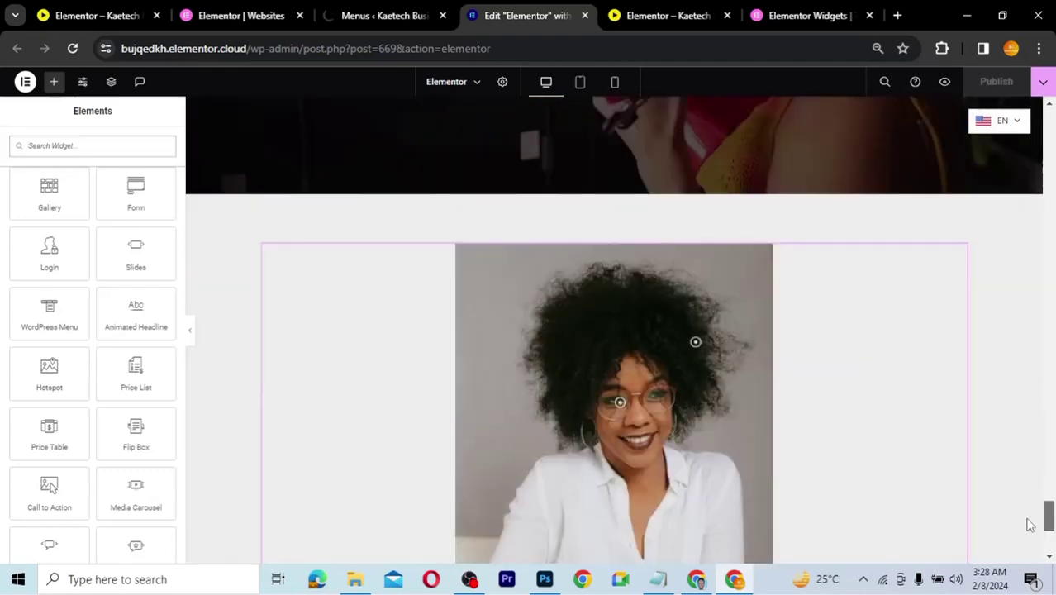
pyautogui.scroll(1, 1031, 528)
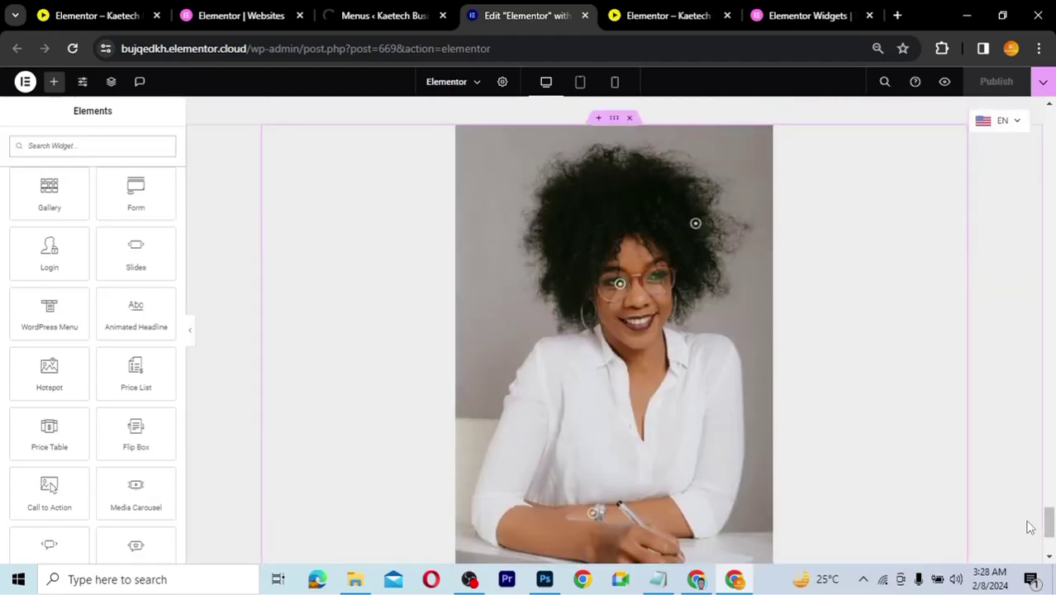
pyautogui.scroll(-4, 1051, 523)
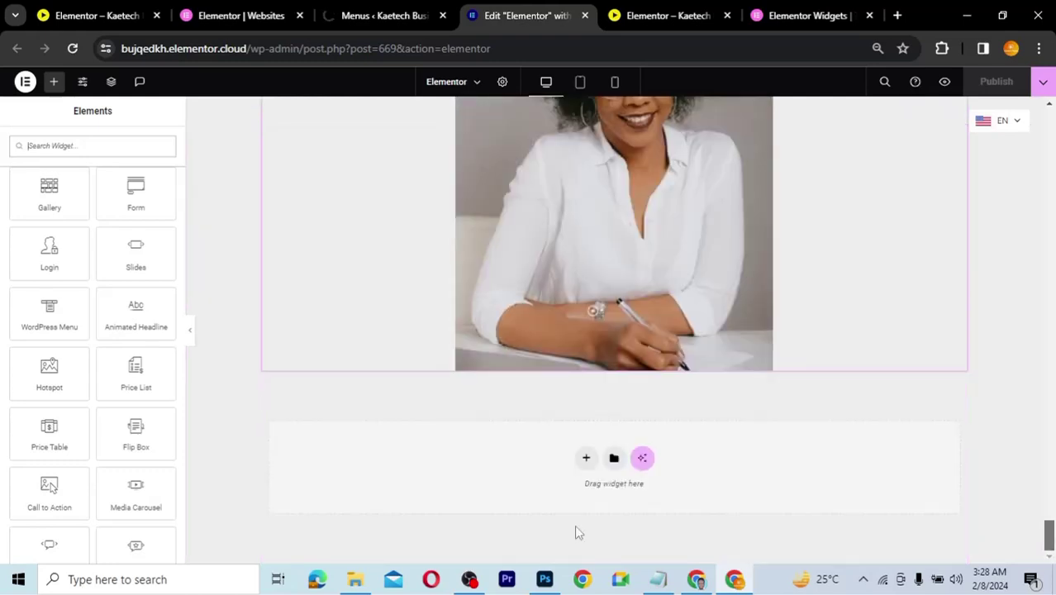
pyautogui.click(586, 457)
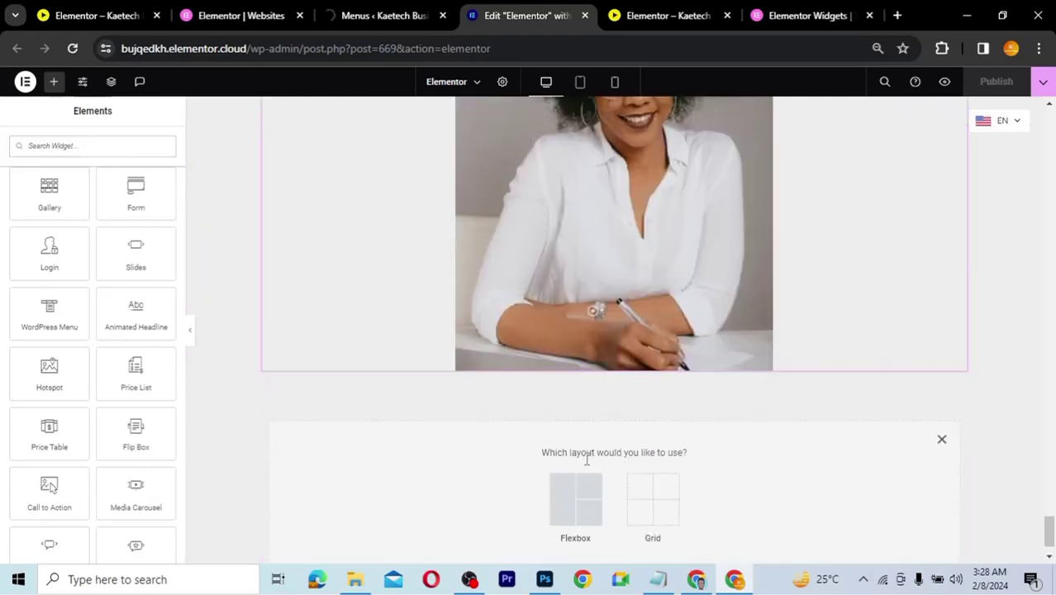
pyautogui.click(564, 505)
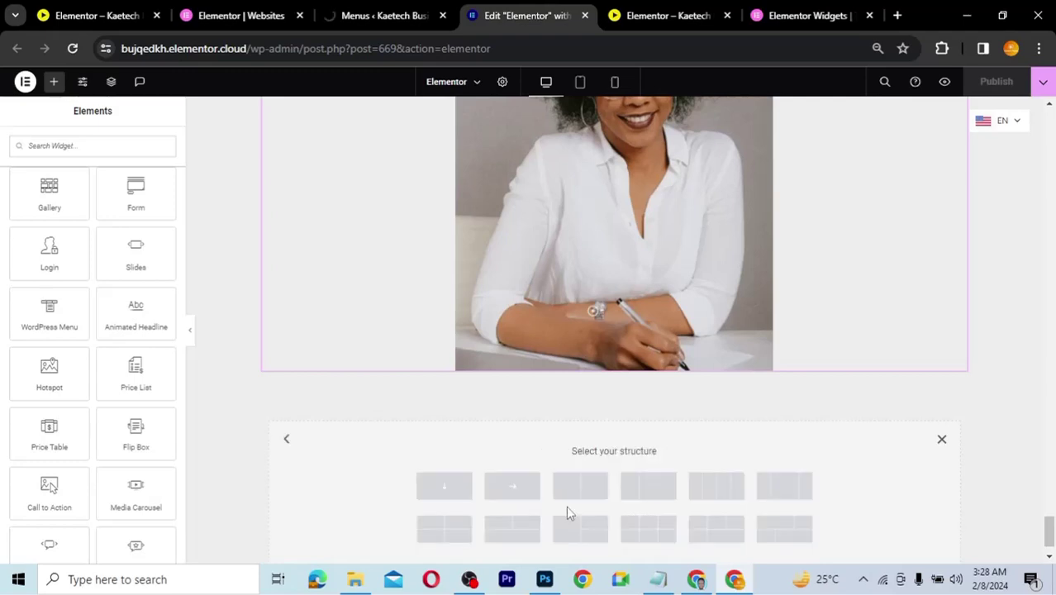
pyautogui.click(446, 489)
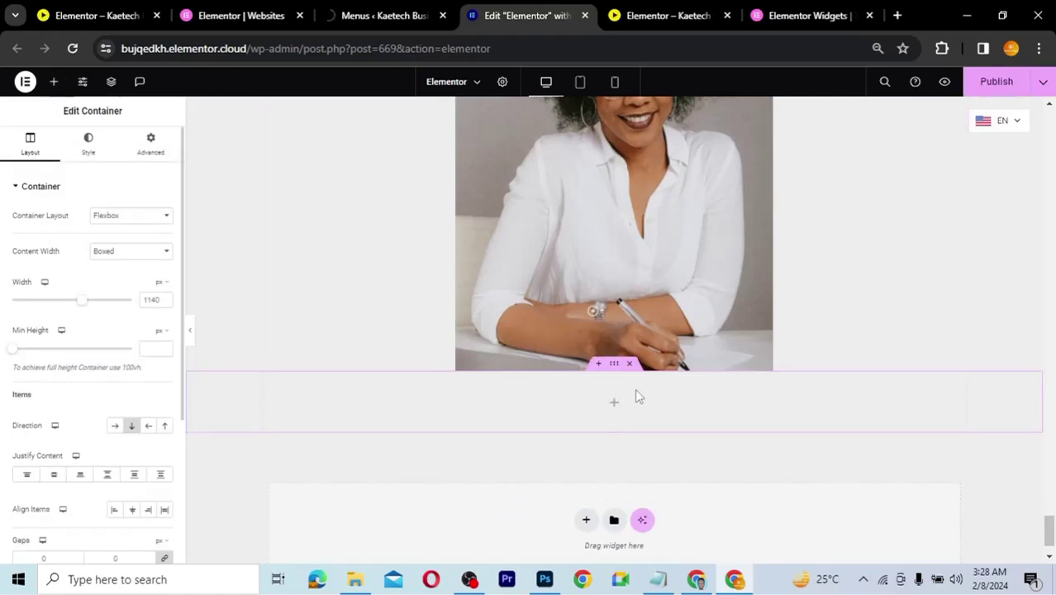
# Step: Set the new container's top and bottom margins to 80 px each, with the margin values unlinked
pyautogui.click(153, 160)
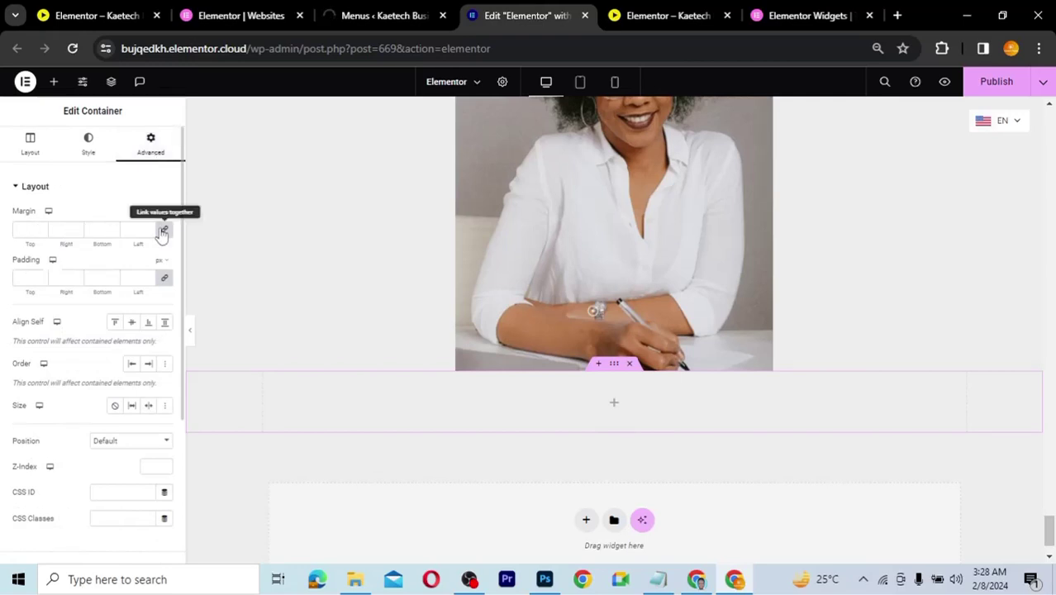
pyautogui.click(23, 228)
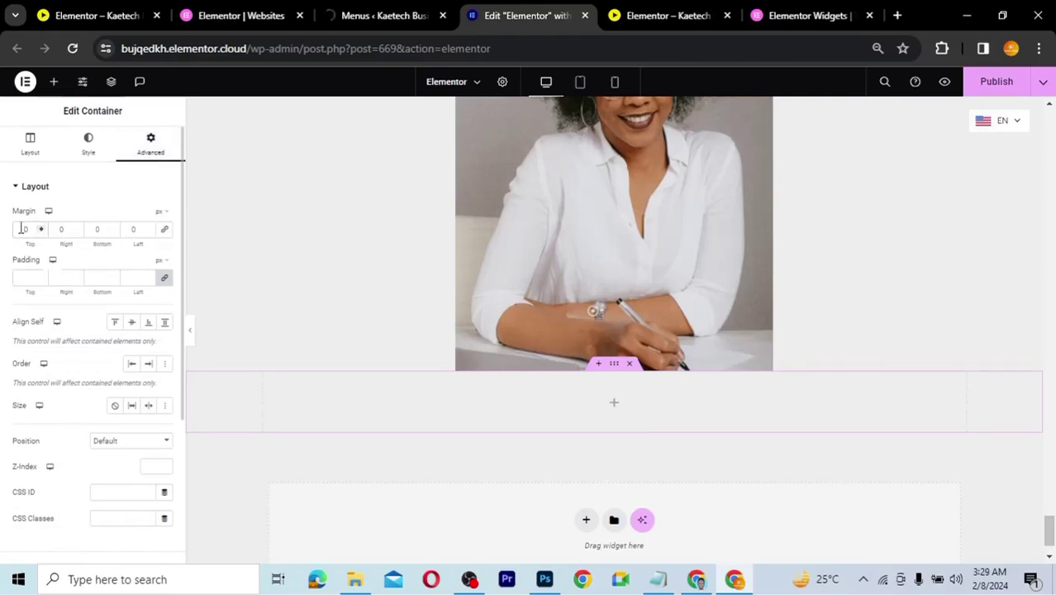
pyautogui.write('80')
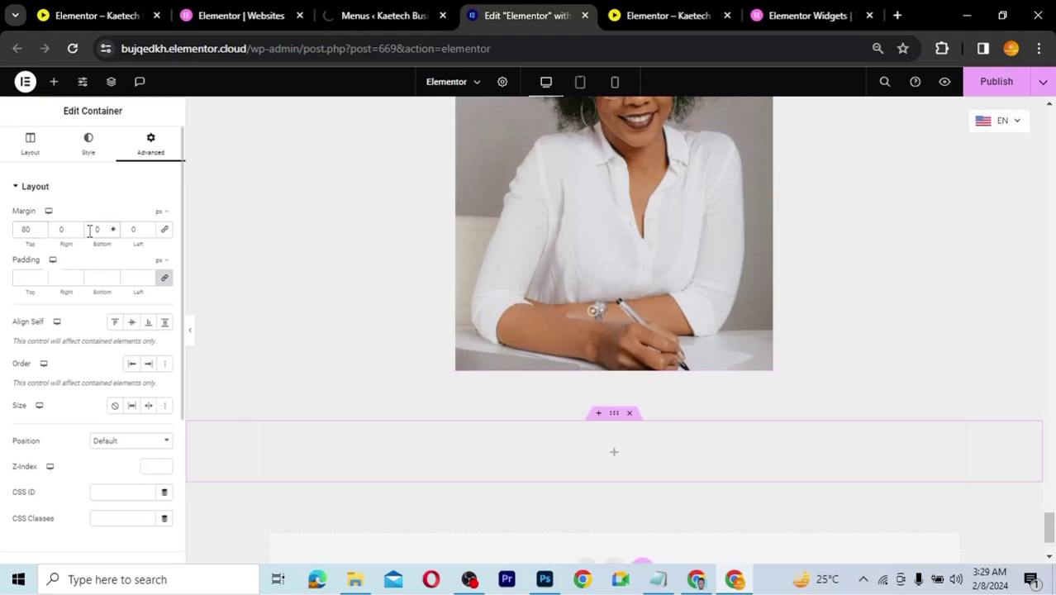
pyautogui.write('80')
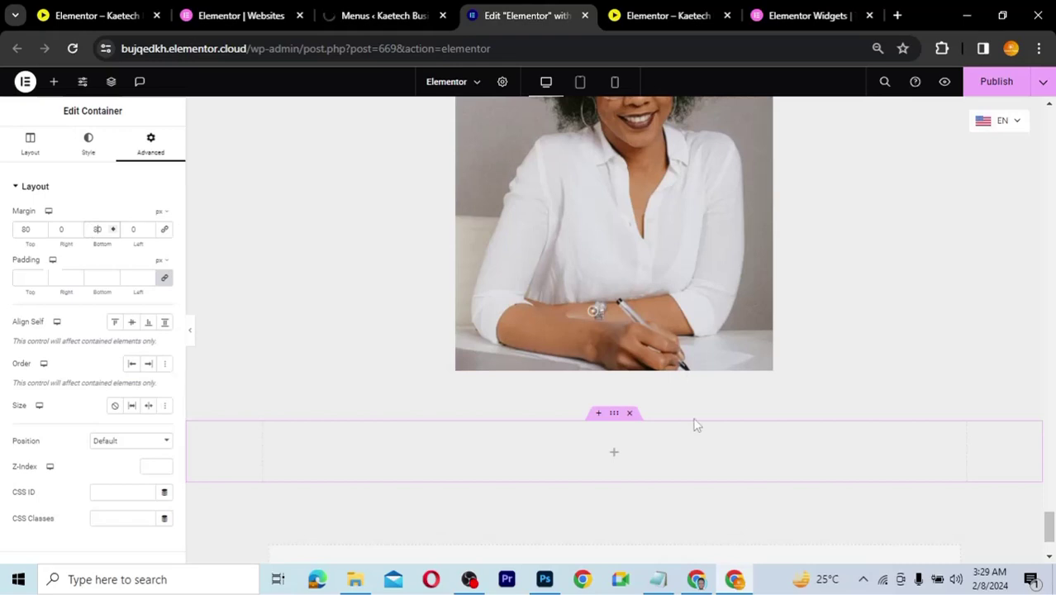
# Step: Place a Hotspot widget from the Pro elements inside the new empty container
pyautogui.scroll(-2, 694, 425)
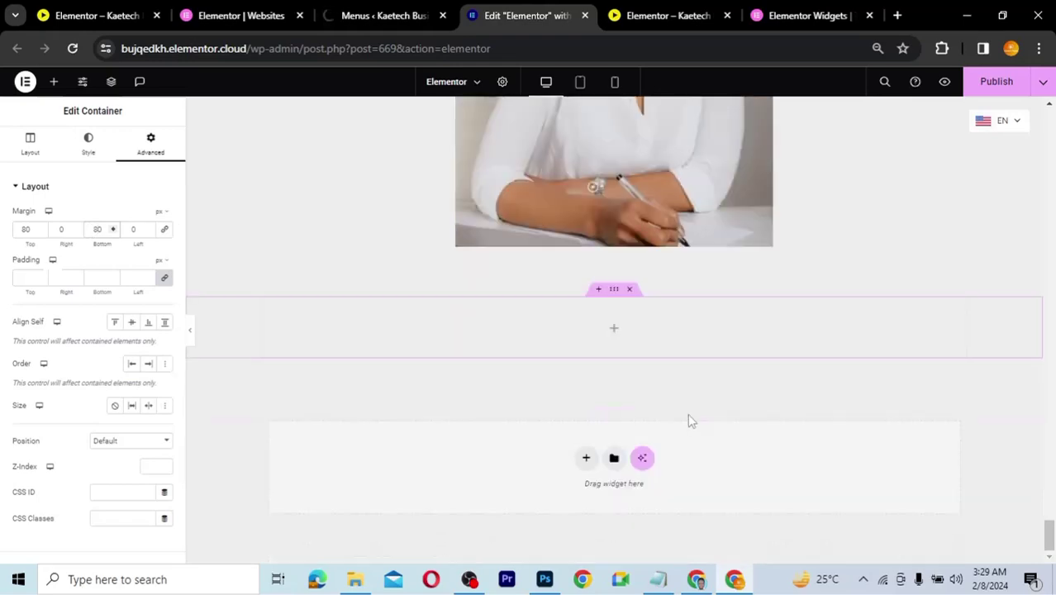
pyautogui.click(615, 331)
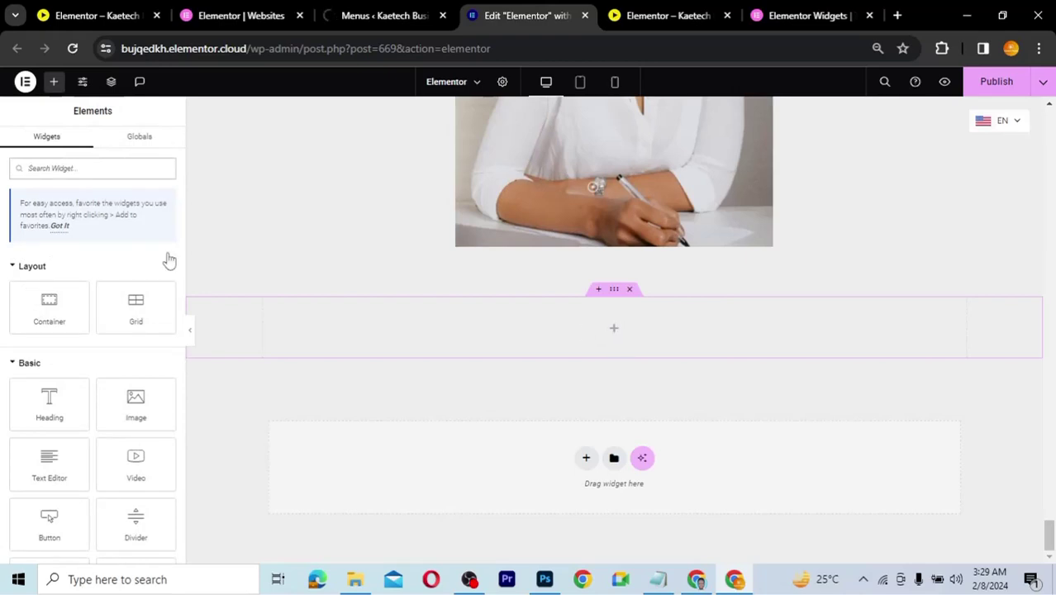
pyautogui.scroll(-2, 70, 391)
pyautogui.scroll(-3, 70, 391)
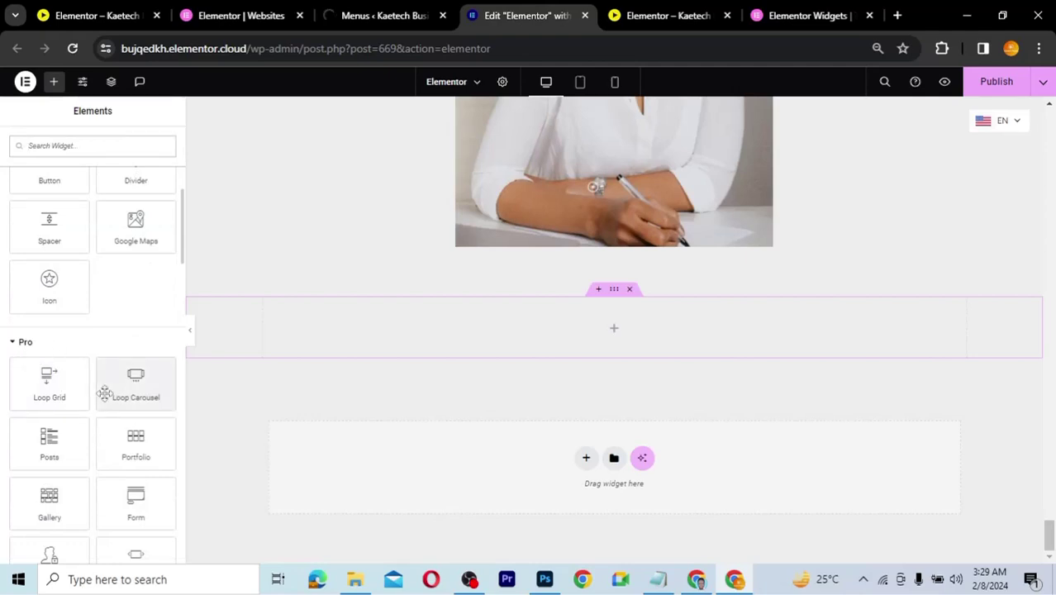
pyautogui.scroll(-1, 105, 393)
pyautogui.scroll(-2, 105, 392)
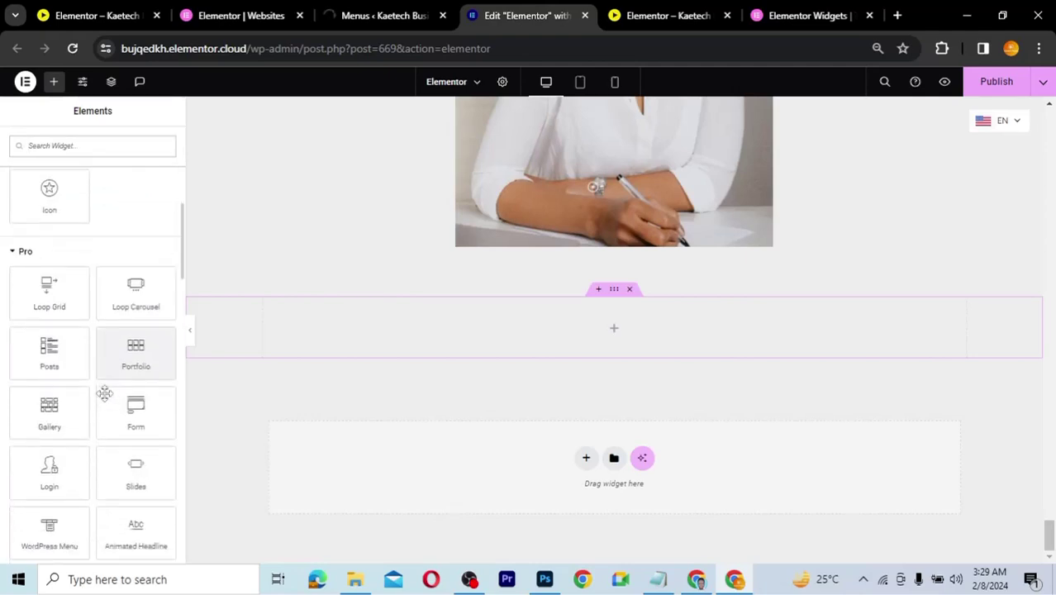
pyautogui.scroll(-1, 50, 488)
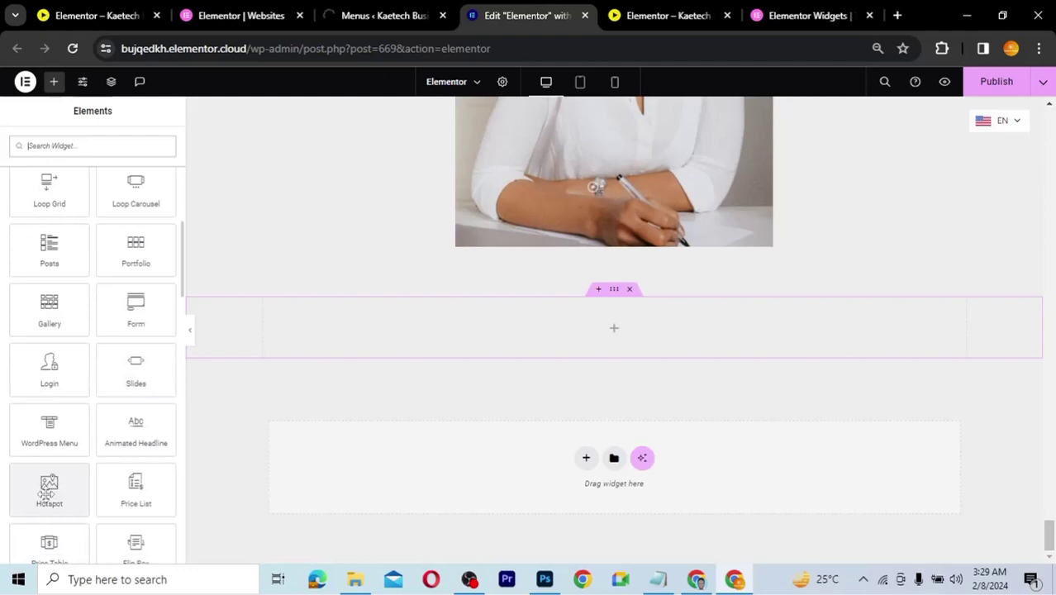
pyautogui.moveTo(49, 487); pyautogui.dragTo(497, 325)
# Step: Set the new Hotspot widget's image to social-media-hero.jpg from the media library
pyautogui.scroll(-1, 650, 417)
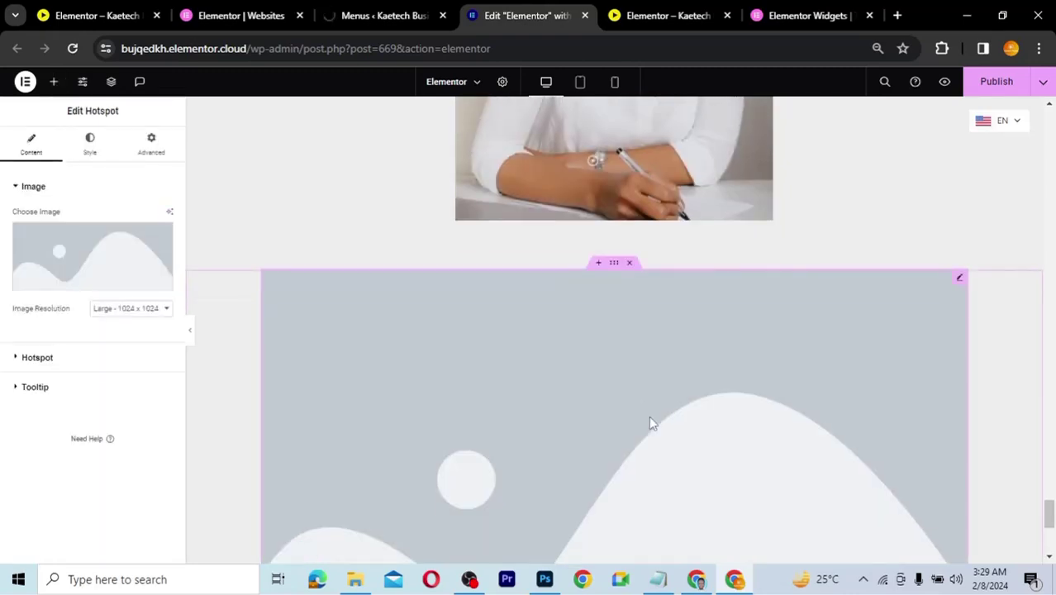
pyautogui.scroll(-2, 650, 423)
pyautogui.scroll(1, 652, 423)
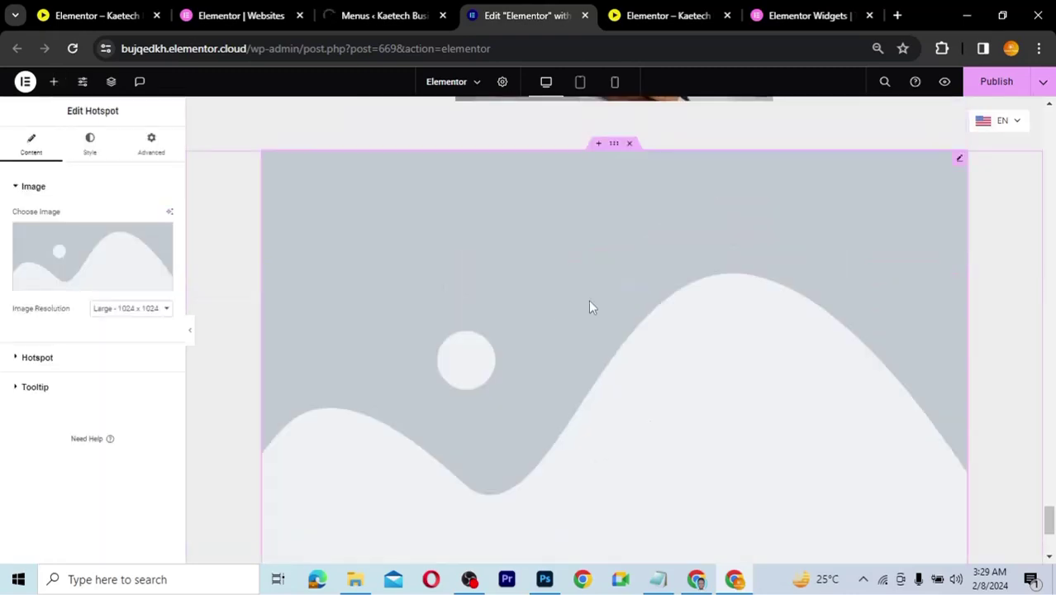
pyautogui.click(94, 249)
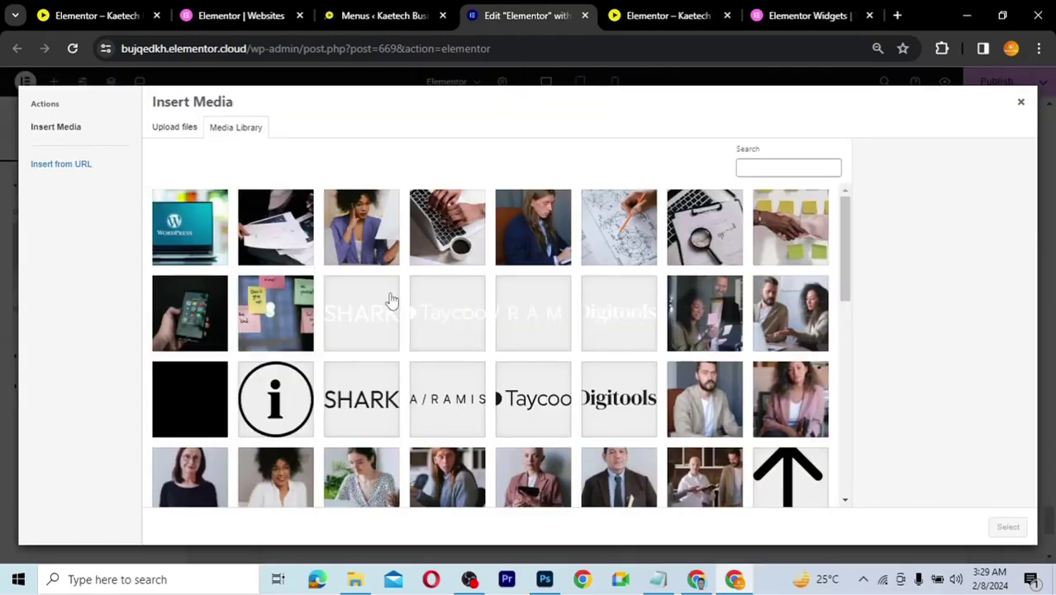
pyautogui.scroll(-2, 583, 365)
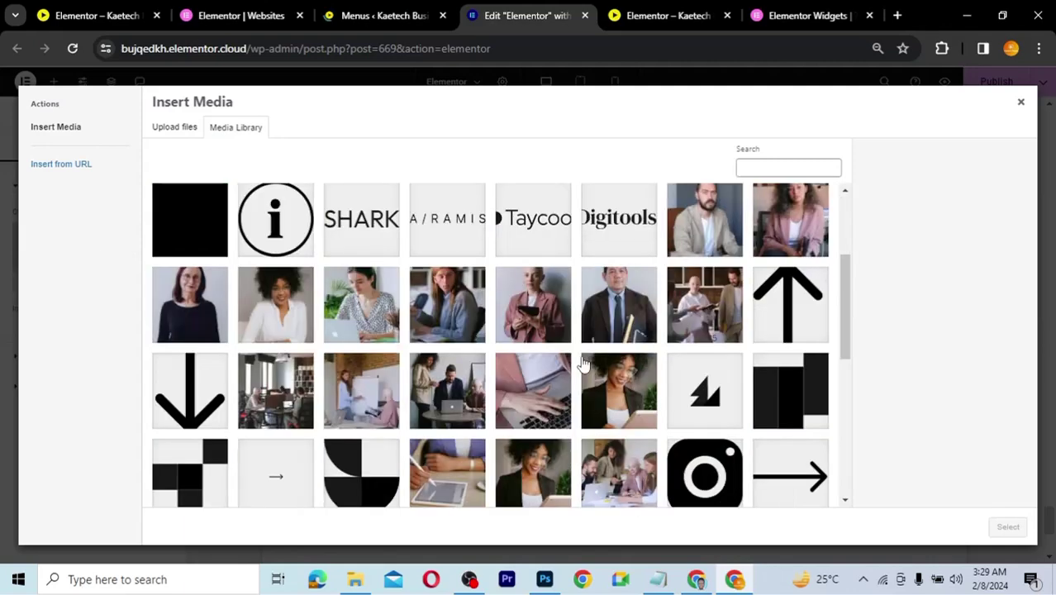
pyautogui.scroll(-1, 583, 364)
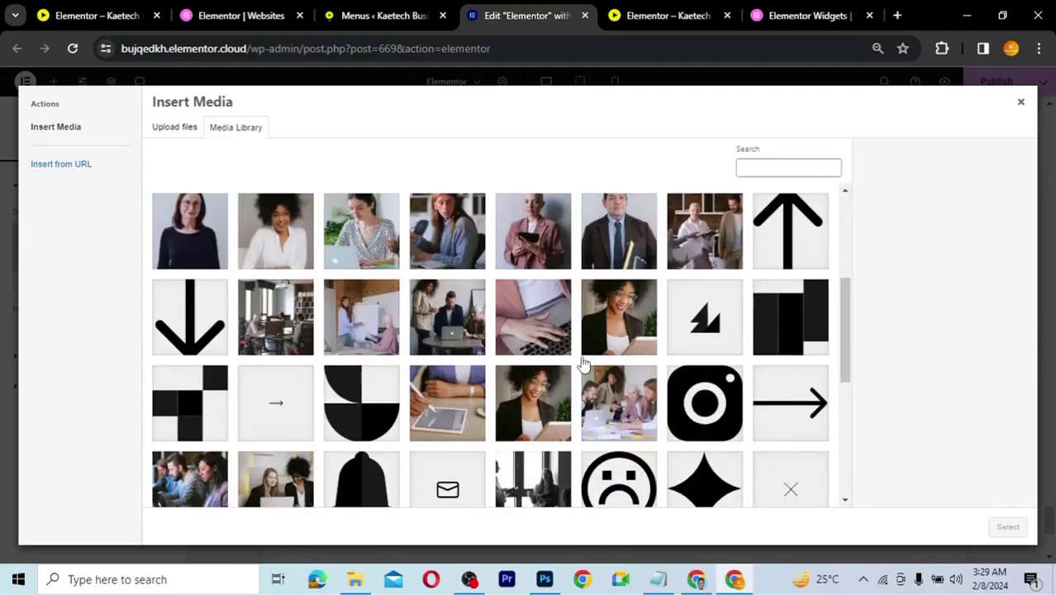
pyautogui.scroll(1, 584, 364)
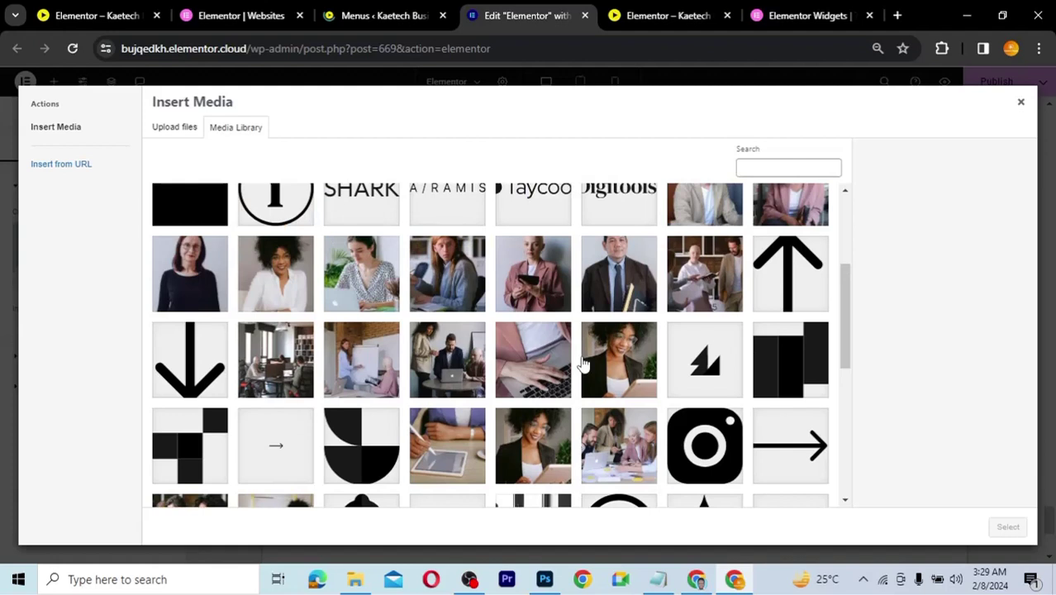
pyautogui.scroll(-1, 583, 364)
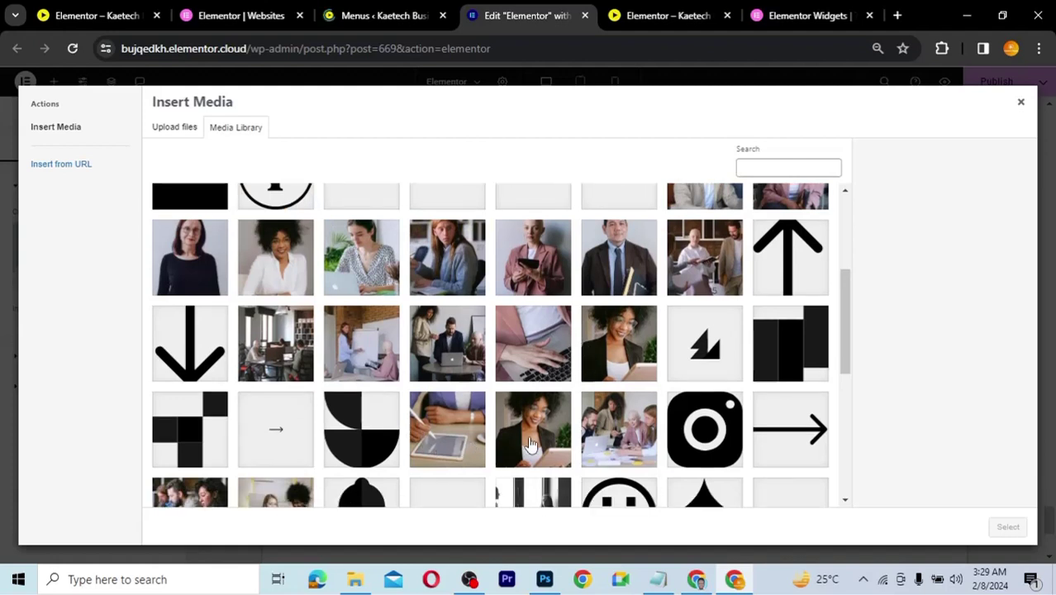
pyautogui.click(530, 445)
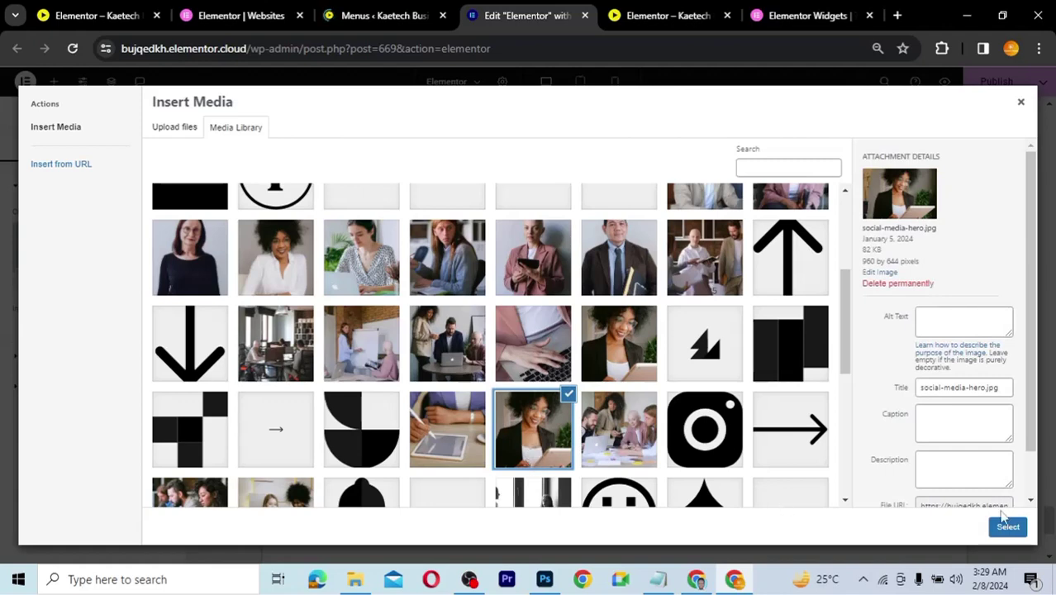
pyautogui.click(1008, 527)
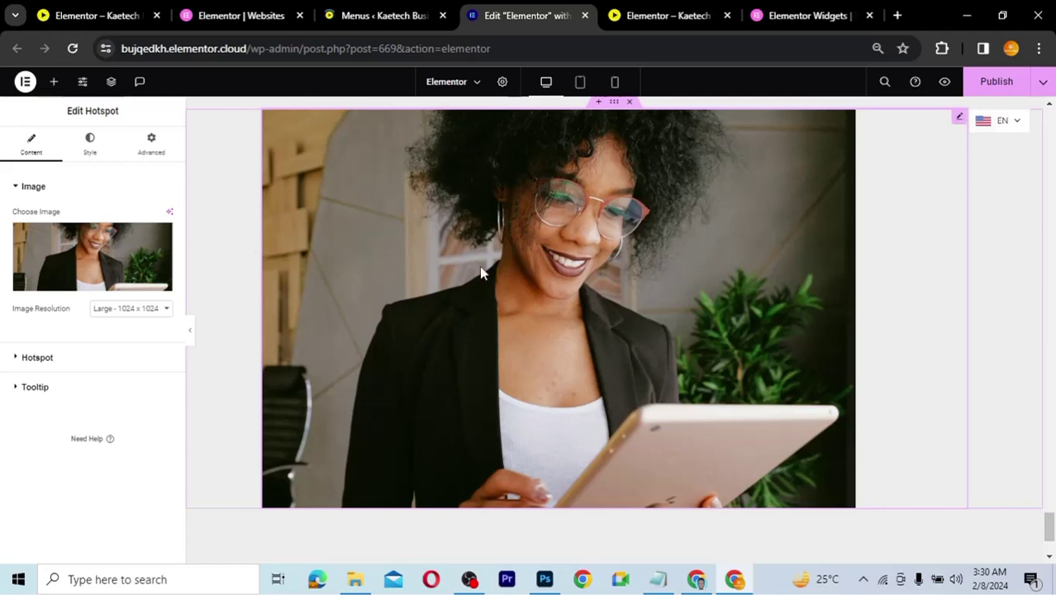
# Step: Open the content settings of the widget's first hotspot item
pyautogui.click(73, 368)
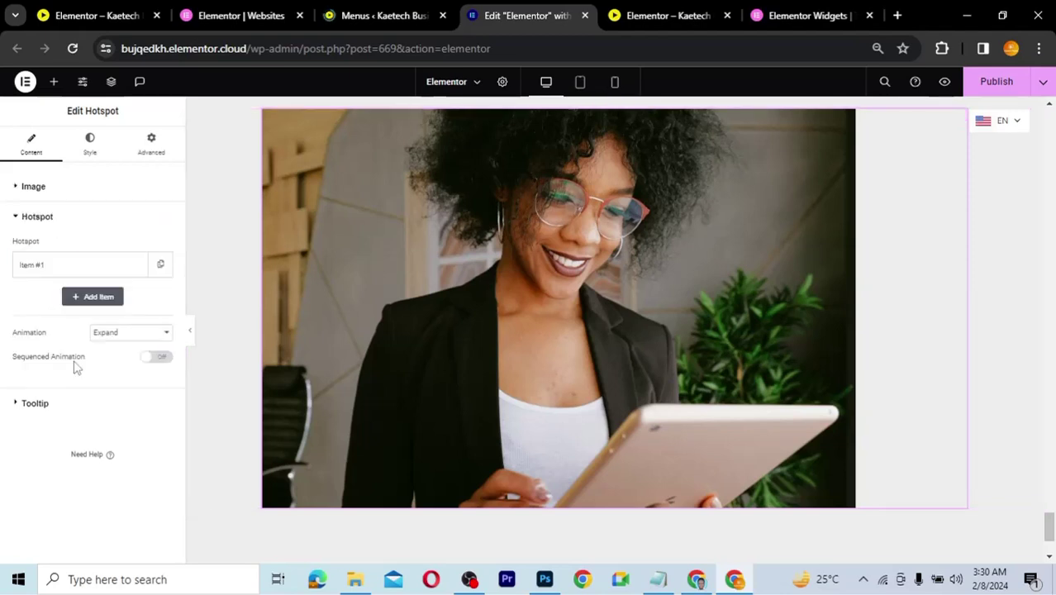
pyautogui.click(72, 267)
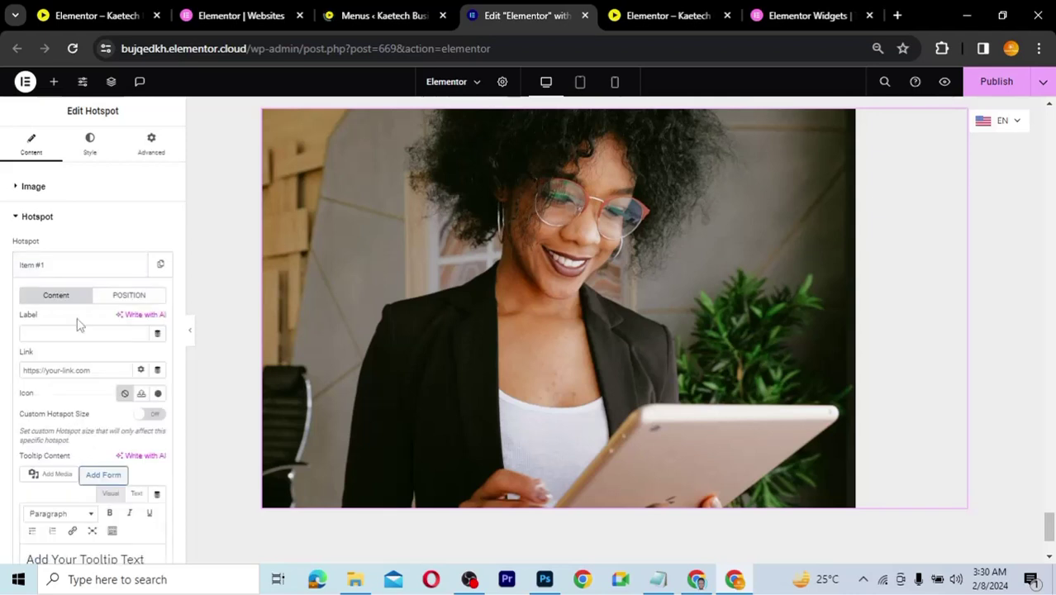
pyautogui.scroll(-1, 77, 324)
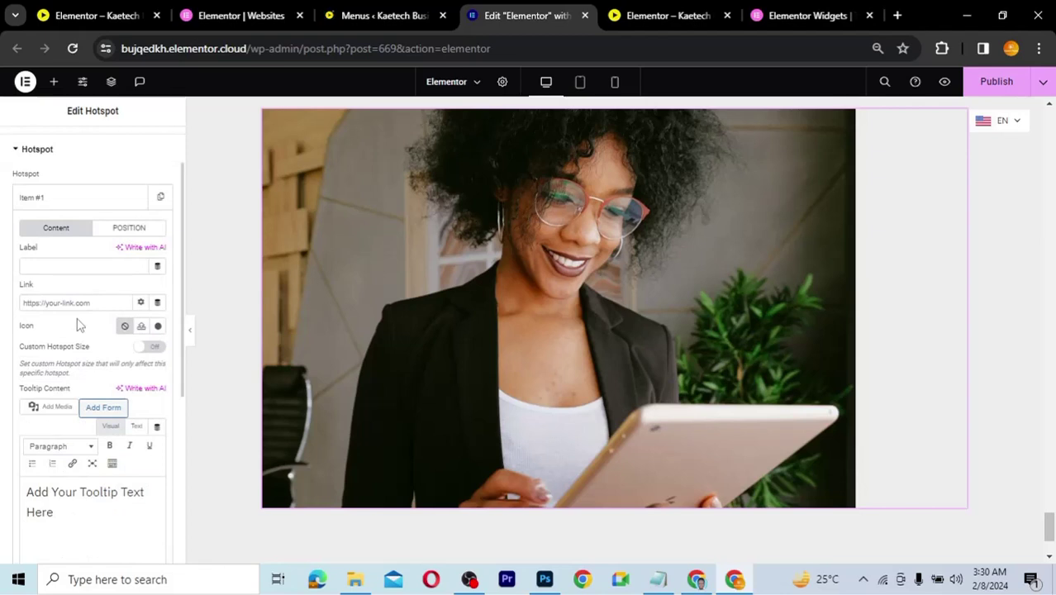
# Step: Try the label Hair on the first hotspot and clear the label again
pyautogui.click(66, 266)
pyautogui.write('Ha')
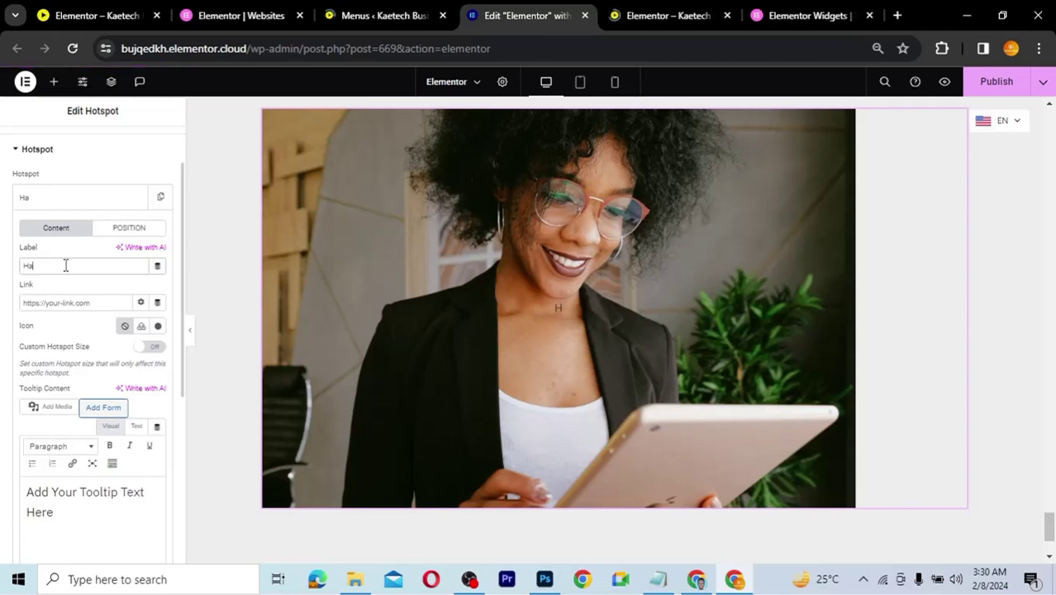
pyautogui.write('ir')
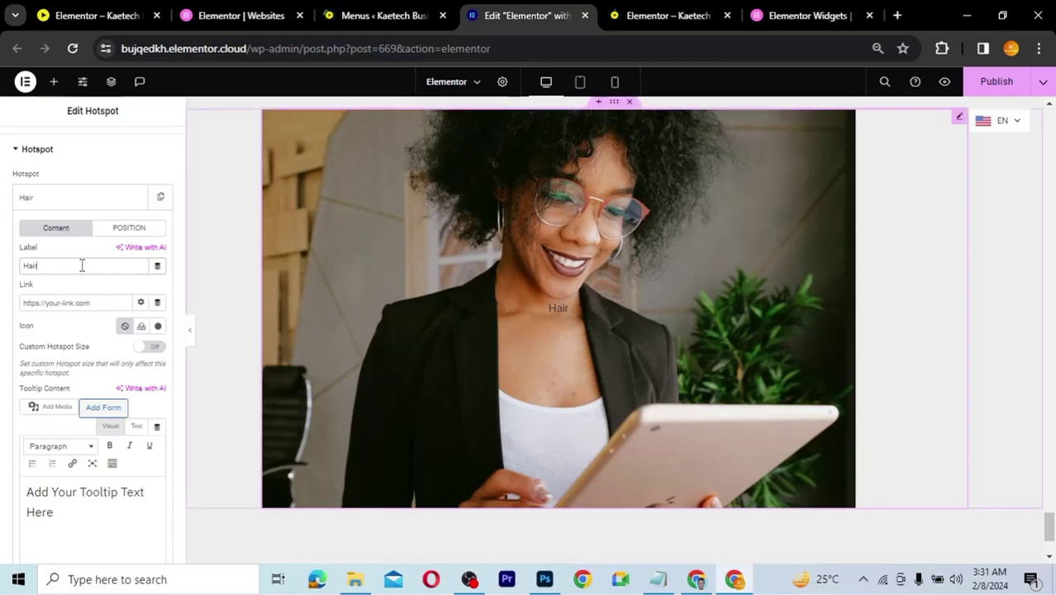
pyautogui.moveTo(63, 266); pyautogui.dragTo(17, 273)
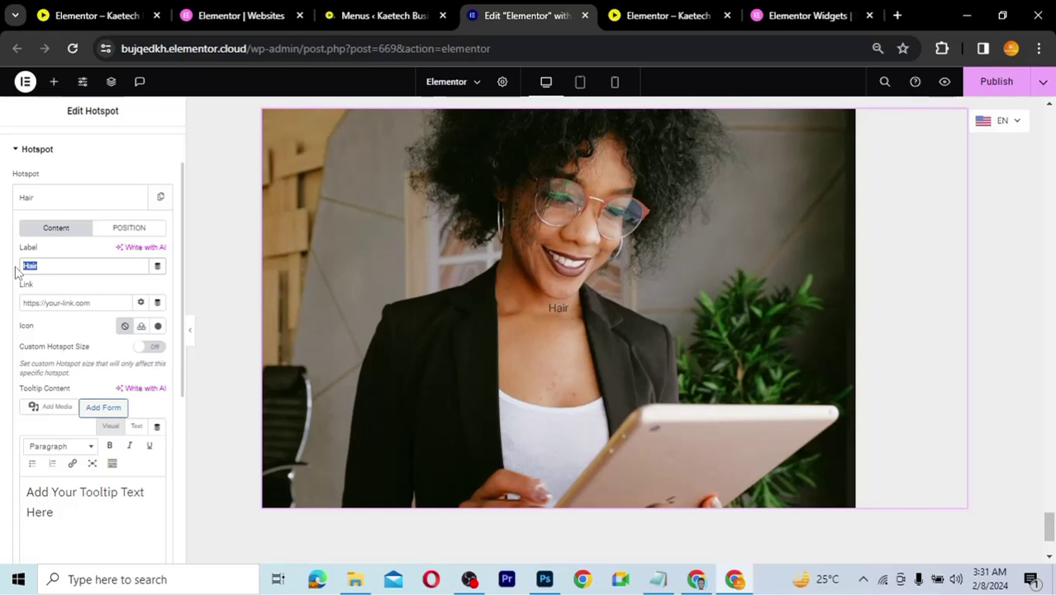
pyautogui.press('BackSpace')
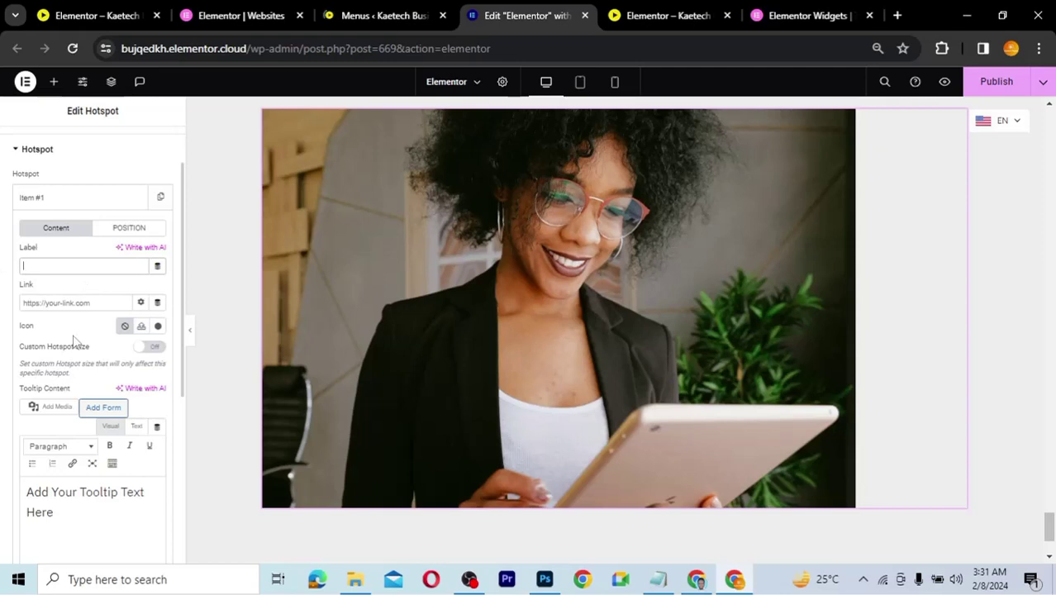
# Step: Search the icon library for a basket and assign the shopping basket icon to the first hotspot
pyautogui.click(160, 329)
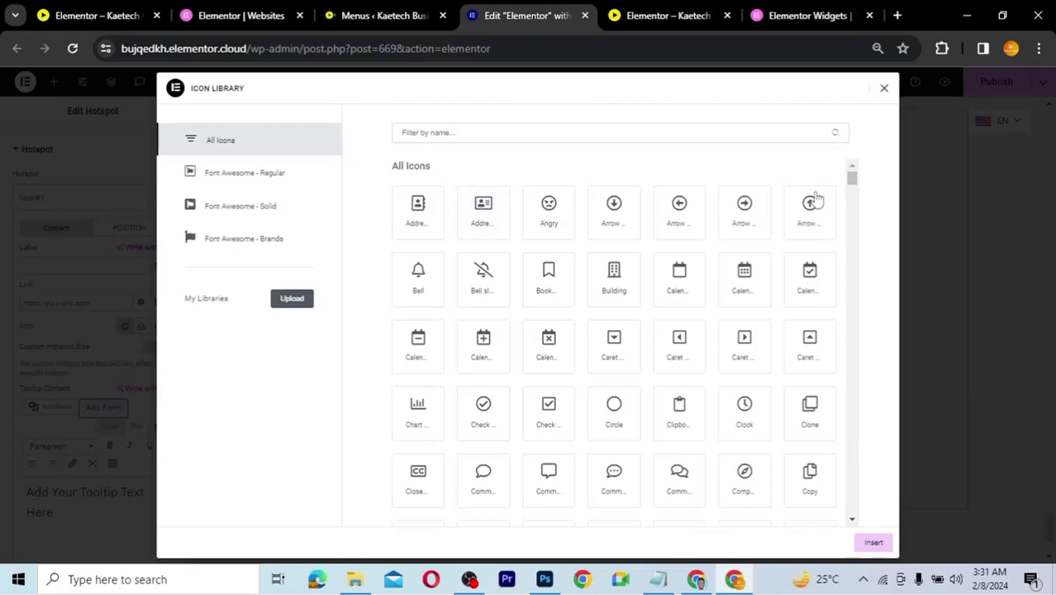
pyautogui.click(621, 134)
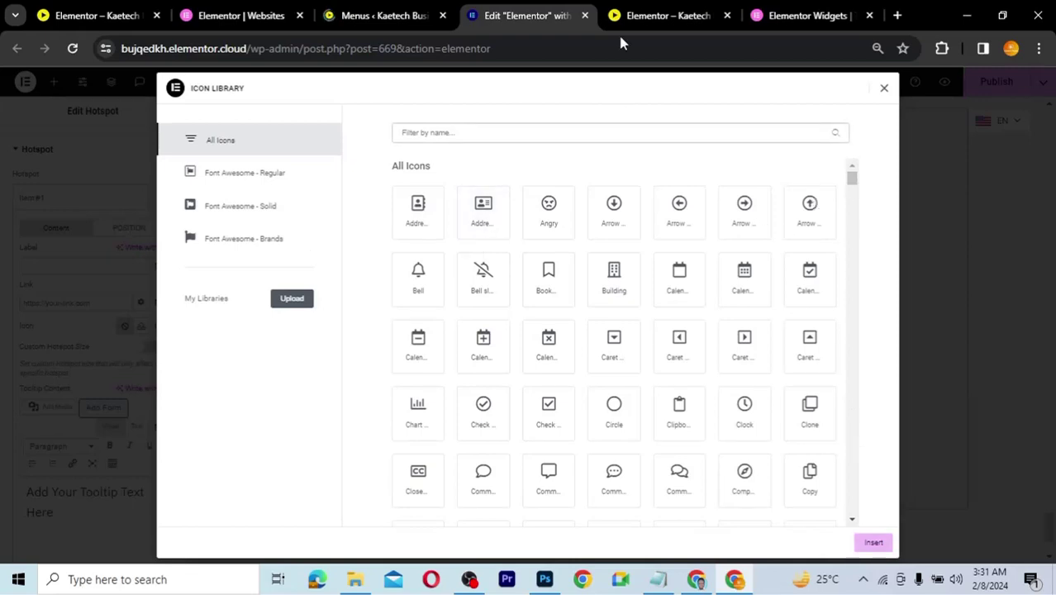
pyautogui.write('buy')
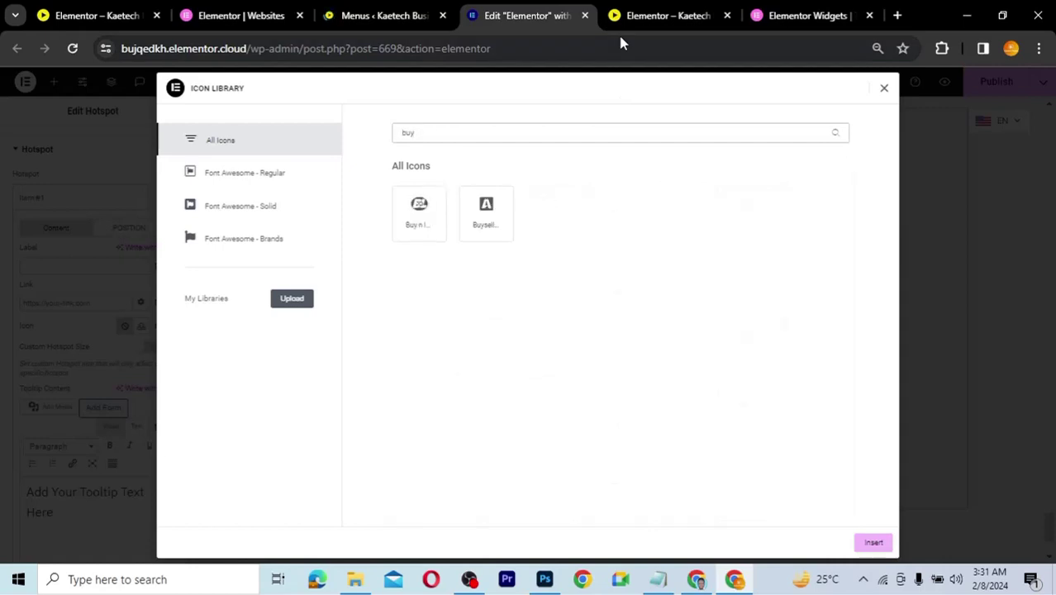
pyautogui.press('BackSpace')
pyautogui.press('BackSpace')
pyautogui.press('BackSpace')
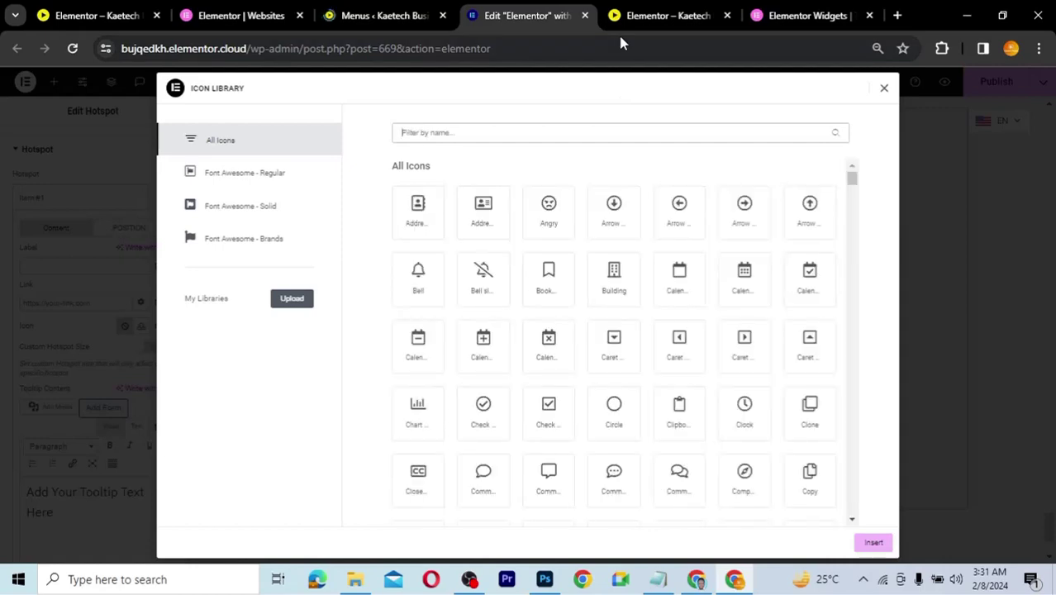
pyautogui.write('bas')
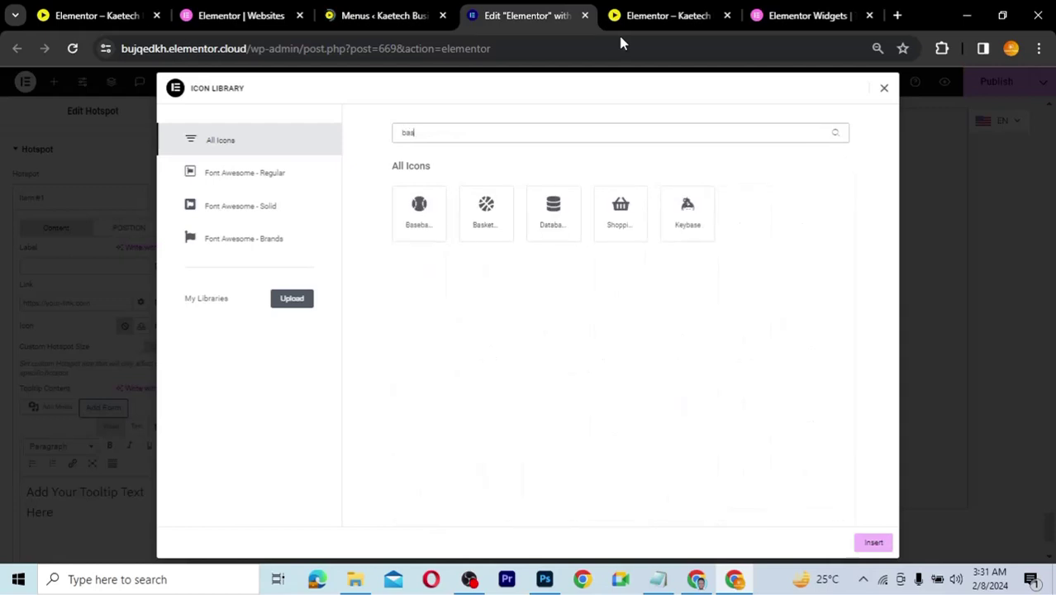
pyautogui.click(624, 214)
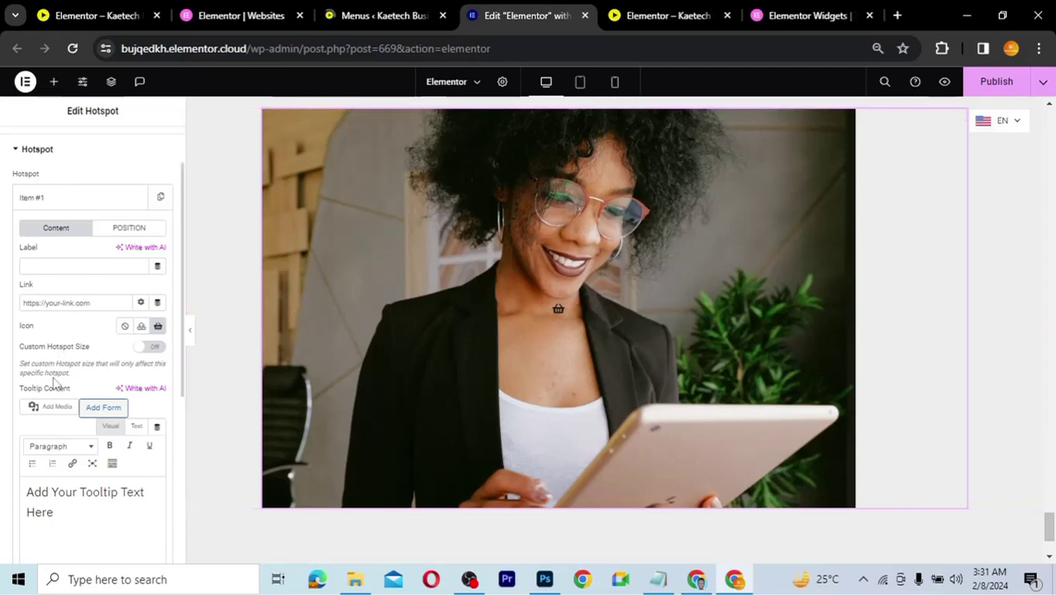
# Step: Position the basket hotspot on the woman's glasses with a horizontal offset of 59 and a vertical offset of 27
pyautogui.click(130, 229)
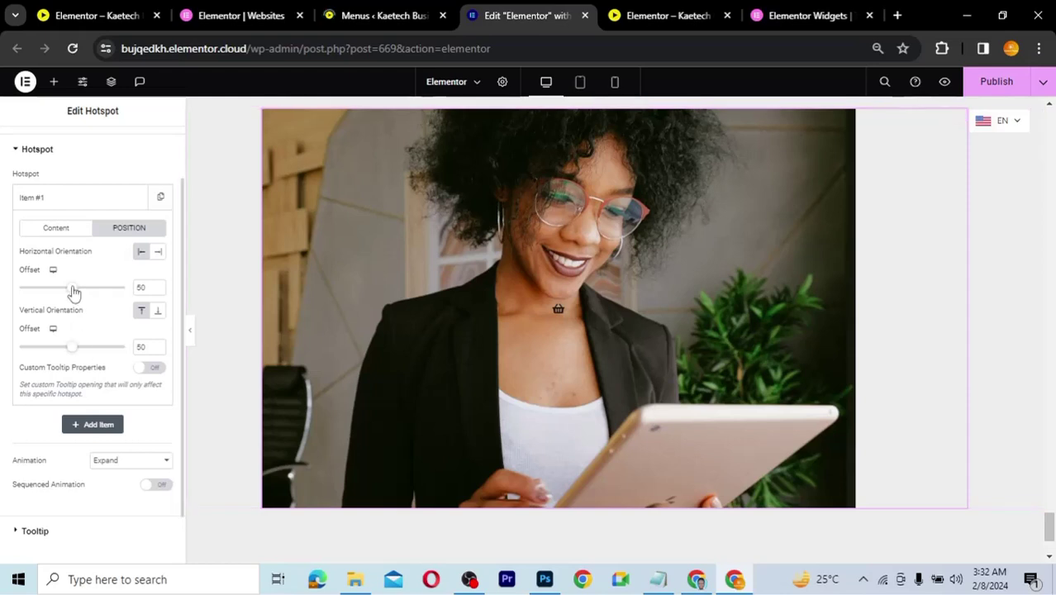
pyautogui.moveTo(73, 291); pyautogui.dragTo(59, 293)
pyautogui.moveTo(77, 292); pyautogui.dragTo(84, 291)
pyautogui.moveTo(74, 348)
pyautogui.mouseDown()
pyautogui.moveTo(86, 348)
pyautogui.moveTo(49, 347)
pyautogui.mouseUp()
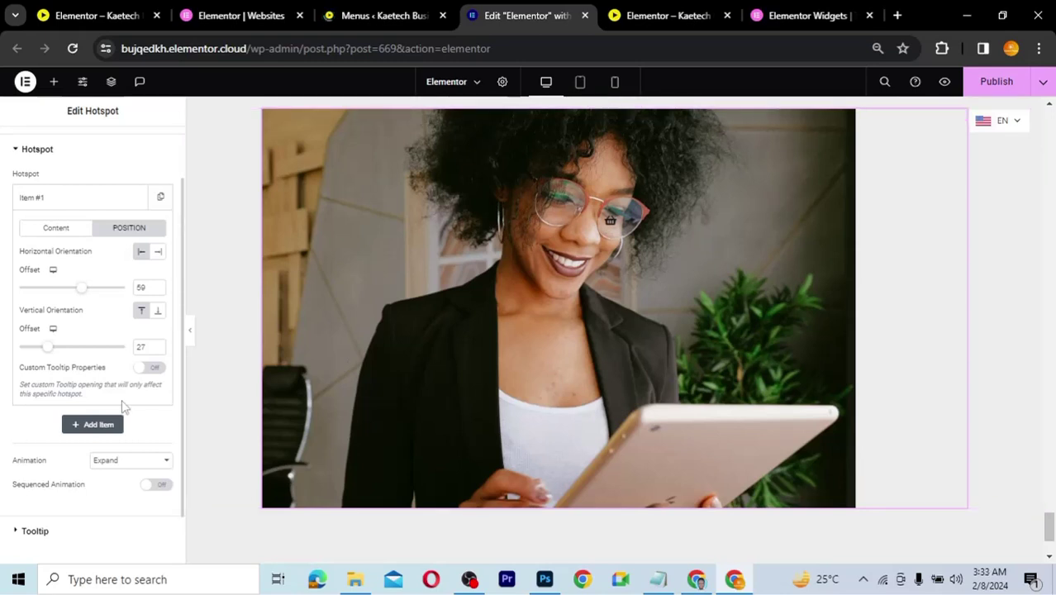
# Step: Review the available hotspot animation options and keep Expand
pyautogui.scroll(2, 121, 405)
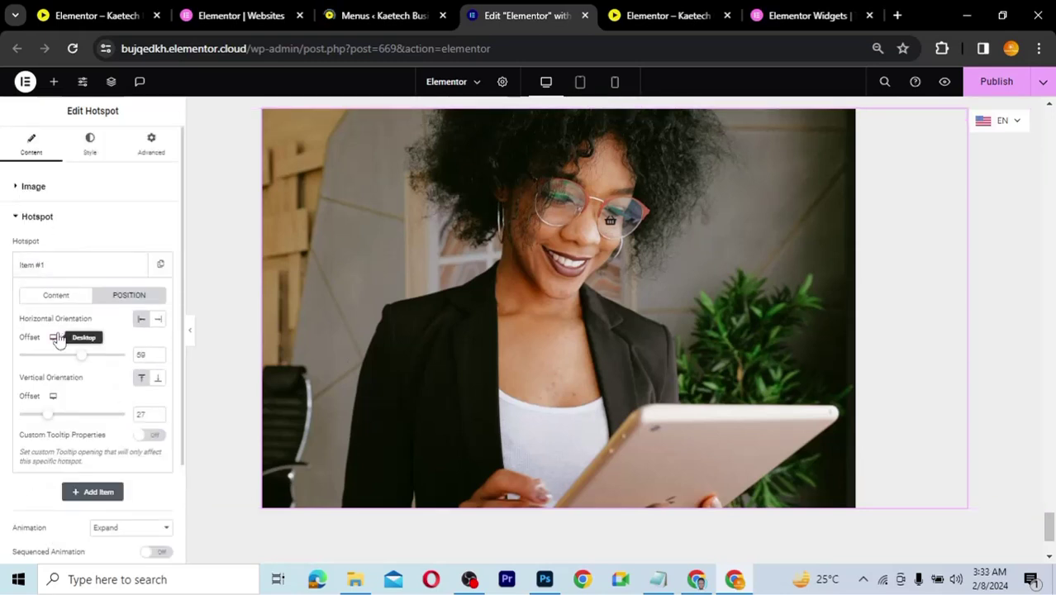
pyautogui.scroll(-2, 63, 409)
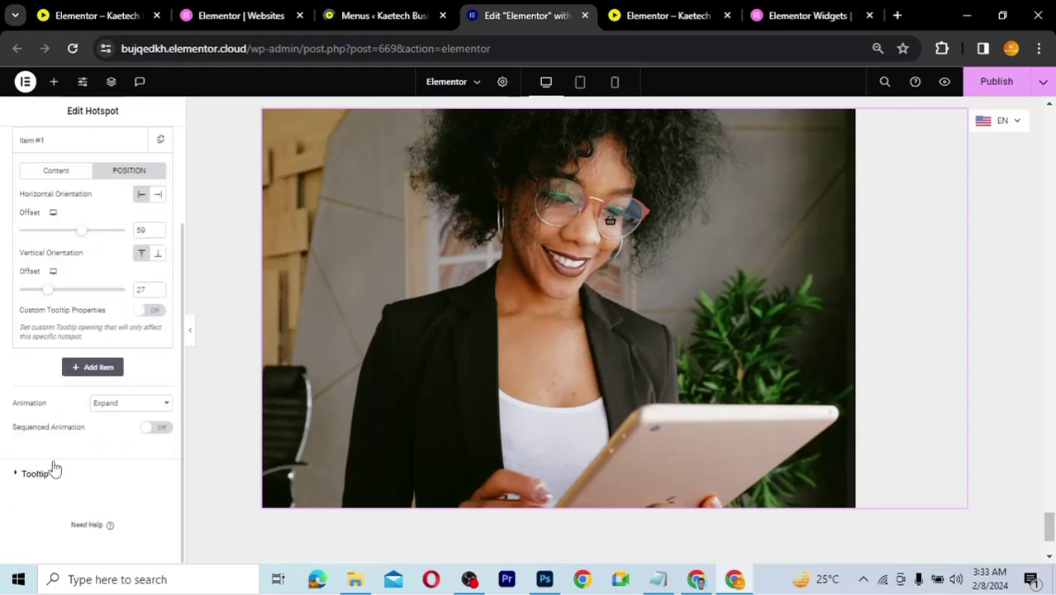
pyautogui.click(128, 402)
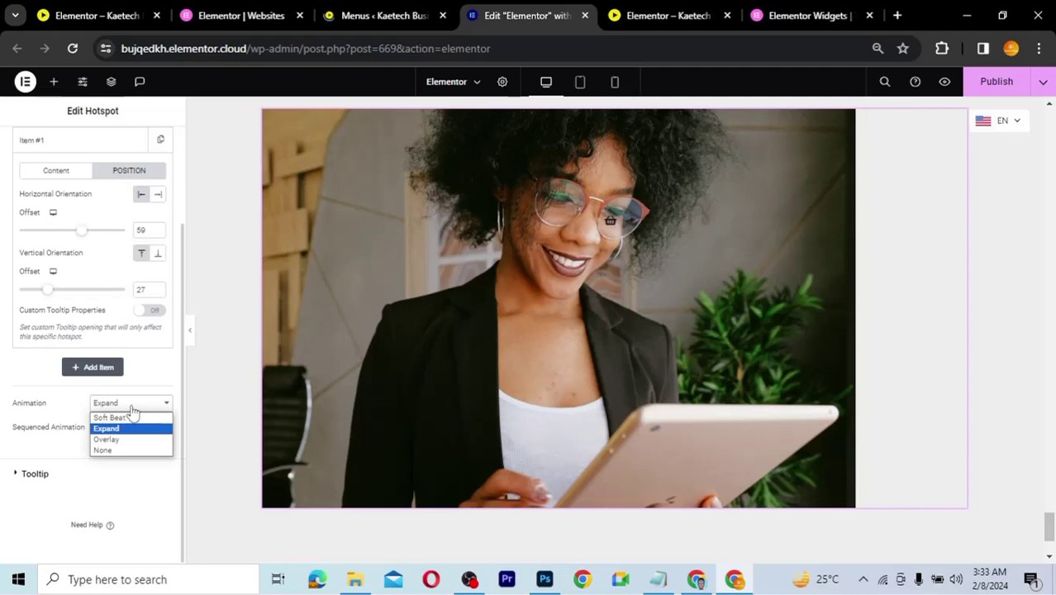
pyautogui.click(128, 404)
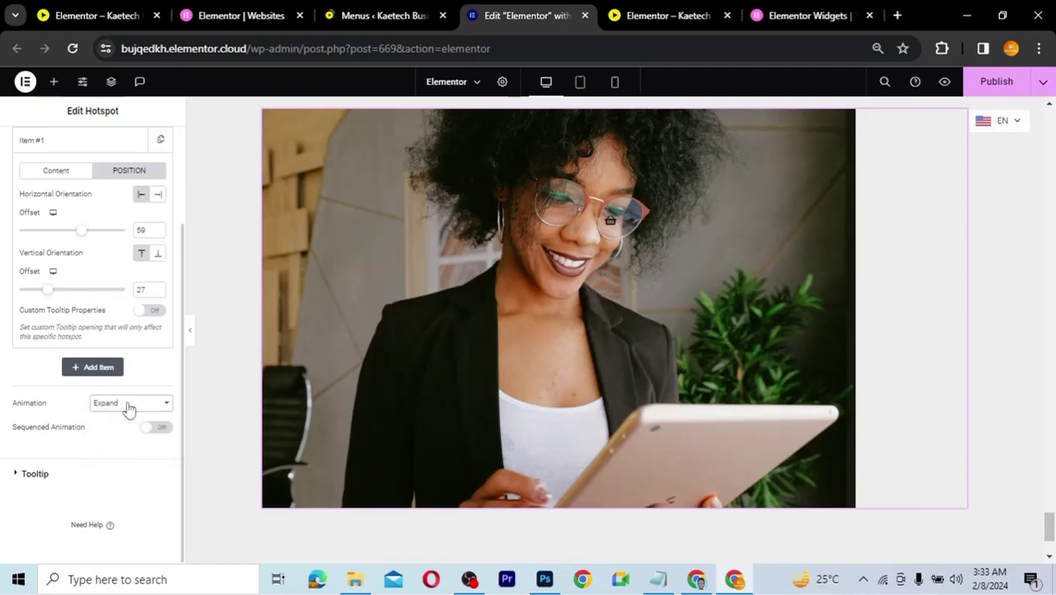
# Step: Set the tooltip trigger to Hover and check the tooltip on the basket hotspot
pyautogui.click(37, 476)
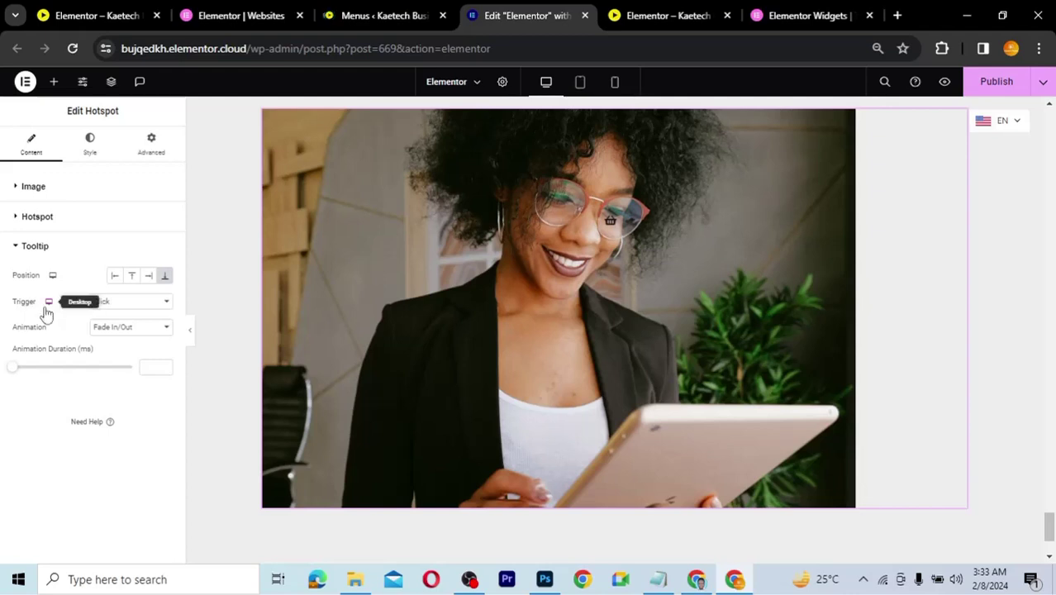
pyautogui.click(127, 307)
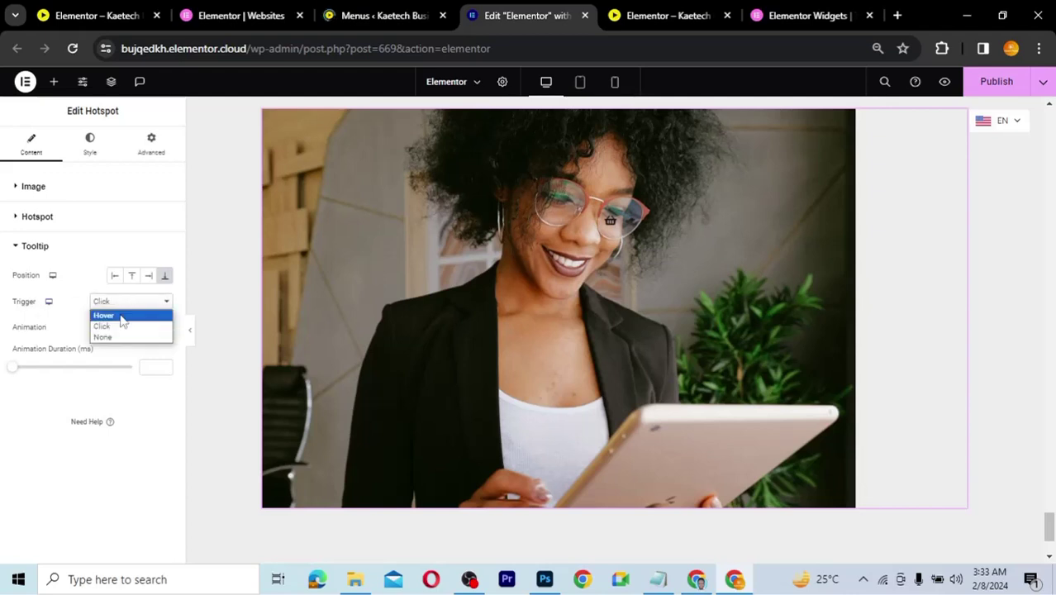
pyautogui.click(123, 312)
pyautogui.click(122, 321)
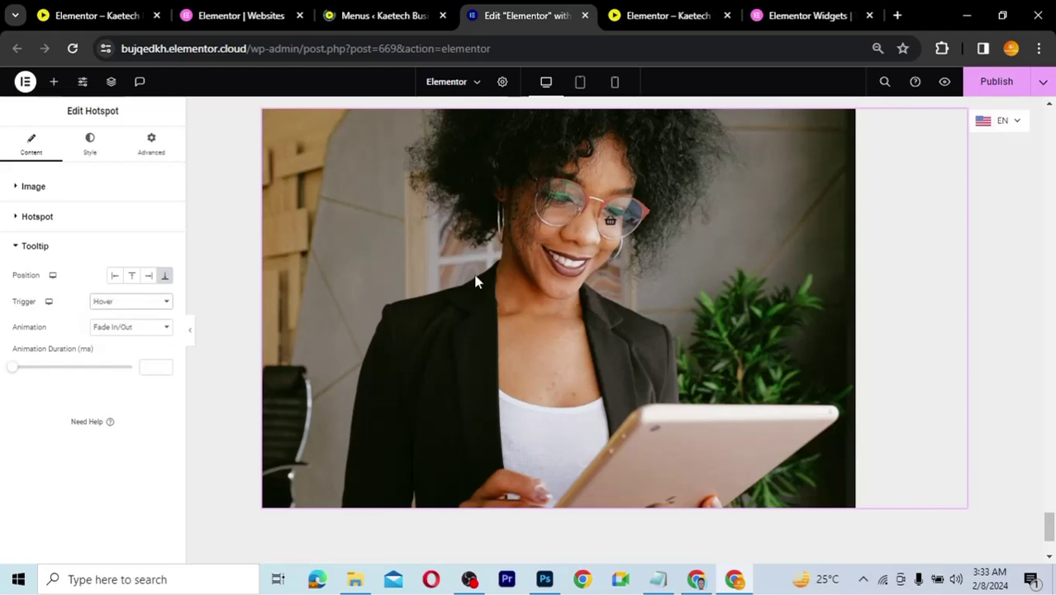
pyautogui.moveTo(611, 224)
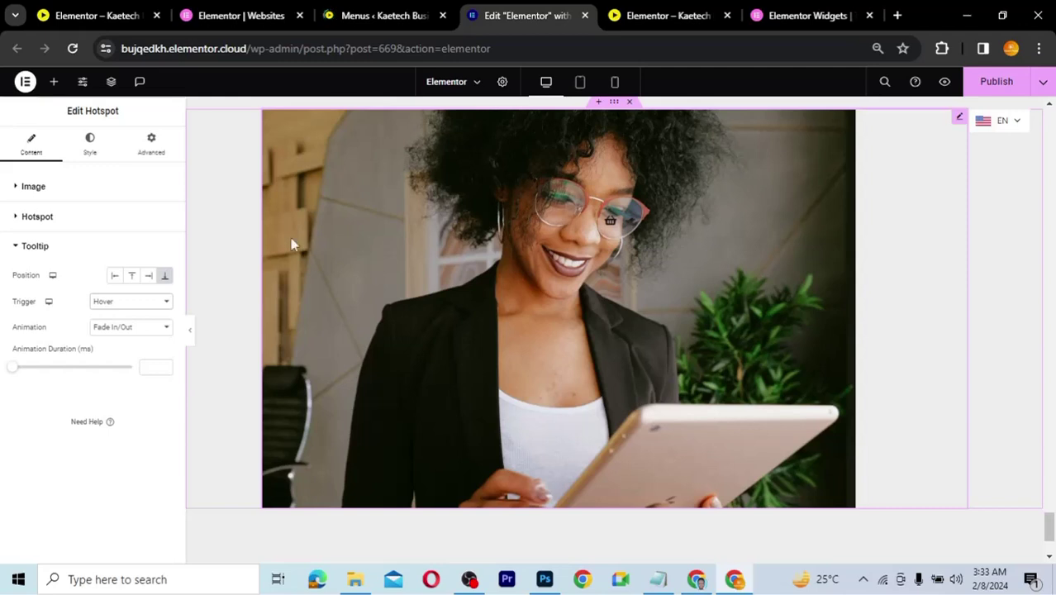
# Step: Replace the first hotspot's placeholder tooltip text with "Gucci Glasses"
pyautogui.click(73, 219)
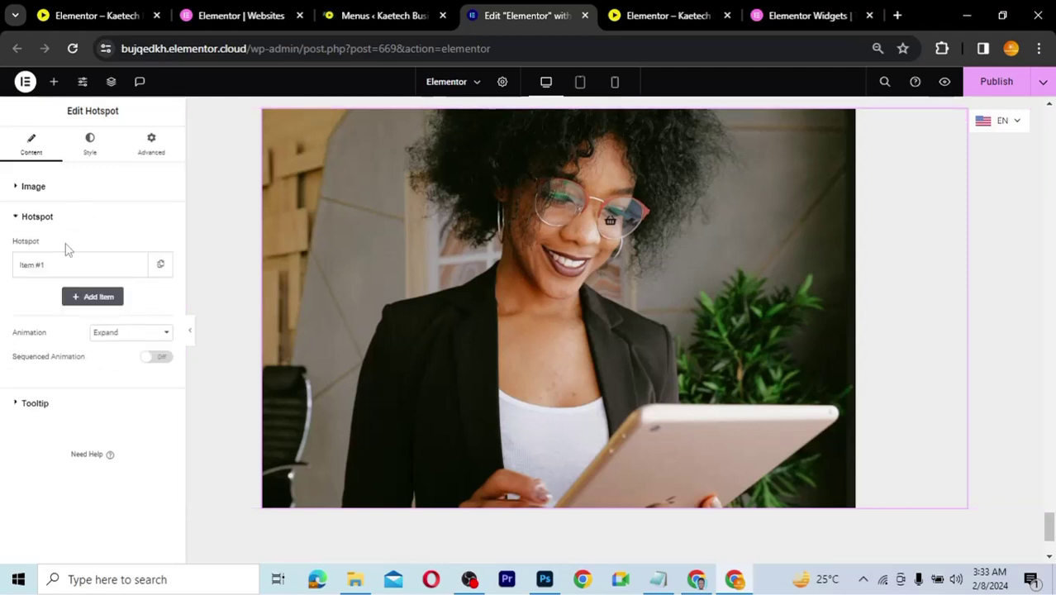
pyautogui.click(60, 269)
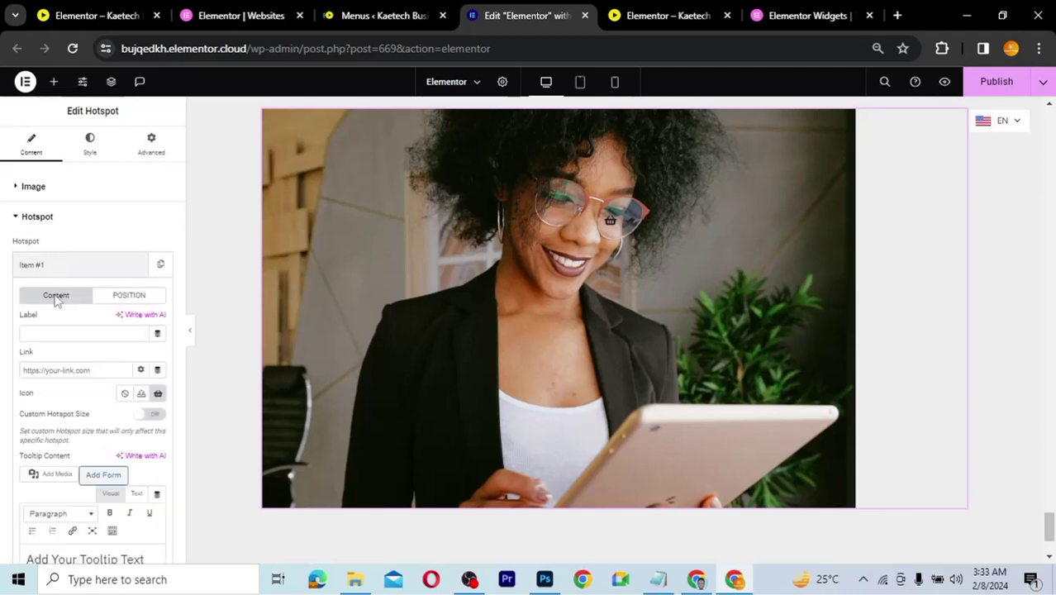
pyautogui.scroll(-2, 63, 425)
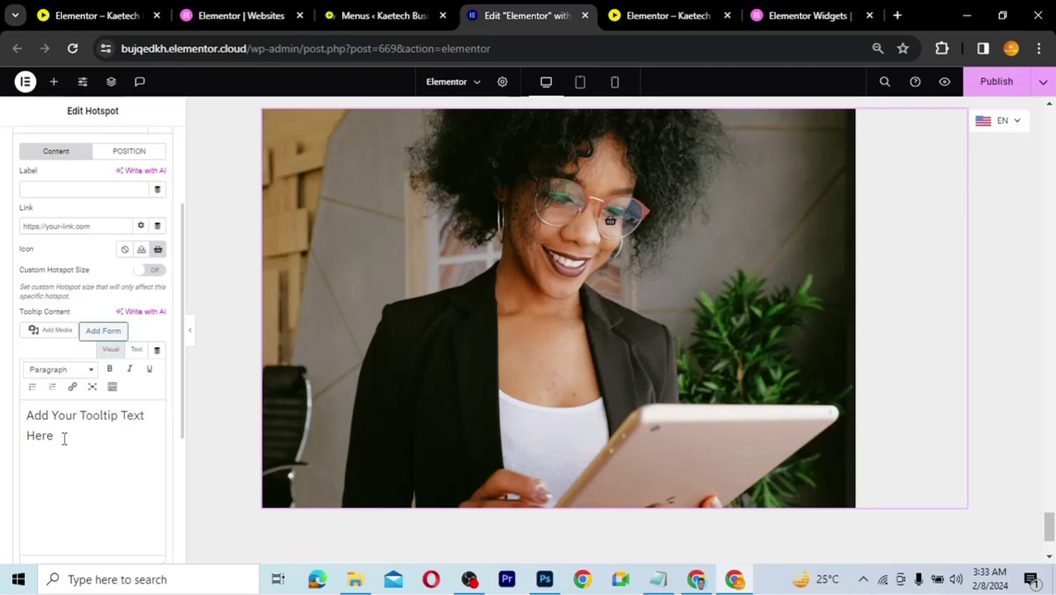
pyautogui.tripleClick(22, 419)
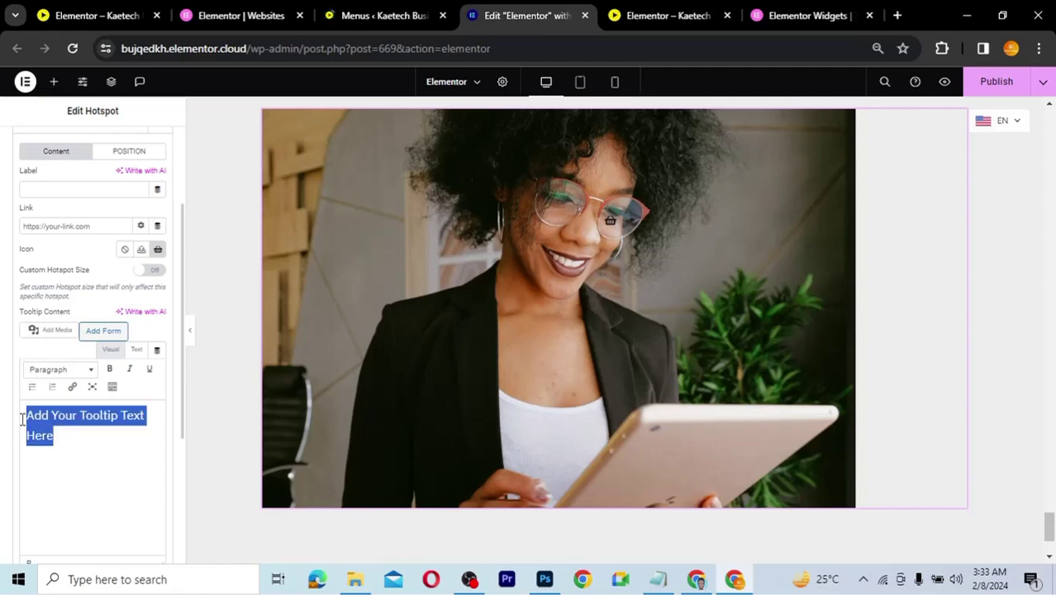
pyautogui.write('Gu')
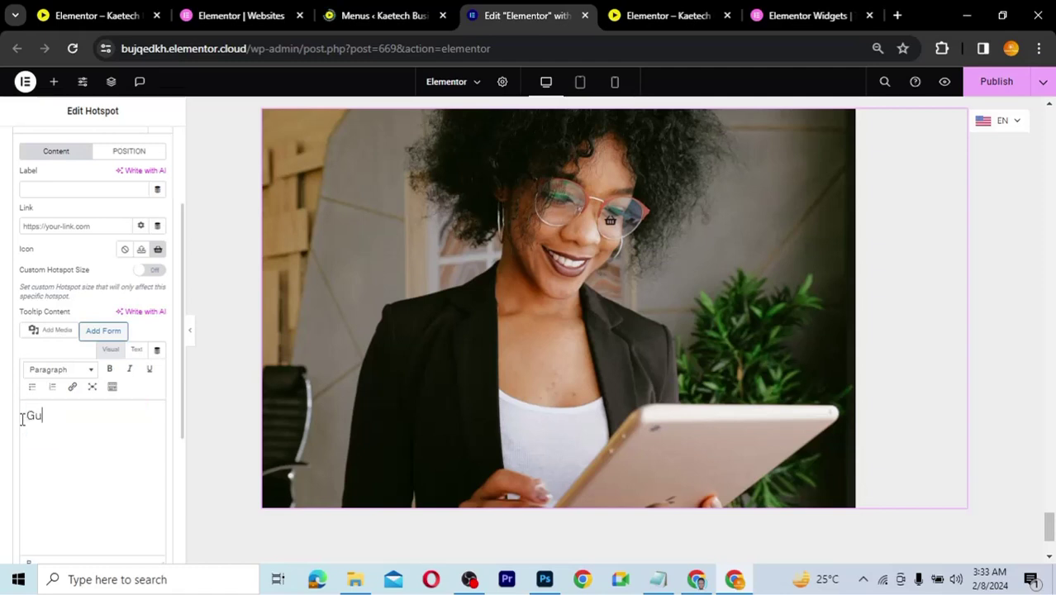
pyautogui.write('cci Glasses')
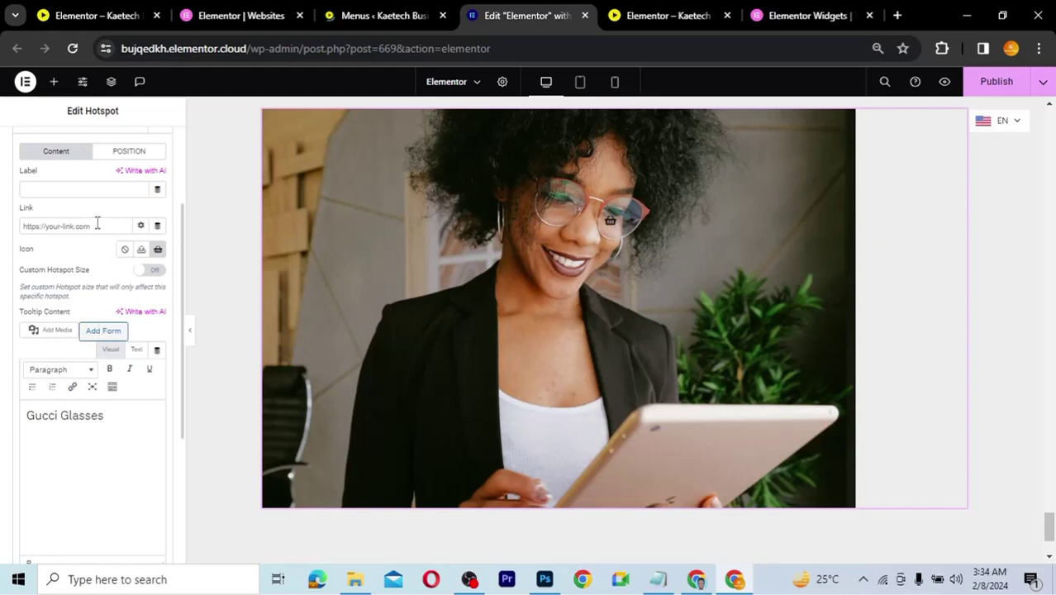
# Step: Search Google for "gucci glasses" in a new browser tab and copy the link address of the Gucci Designer Glasses & Sunglasses for Women result
pyautogui.click(900, 15)
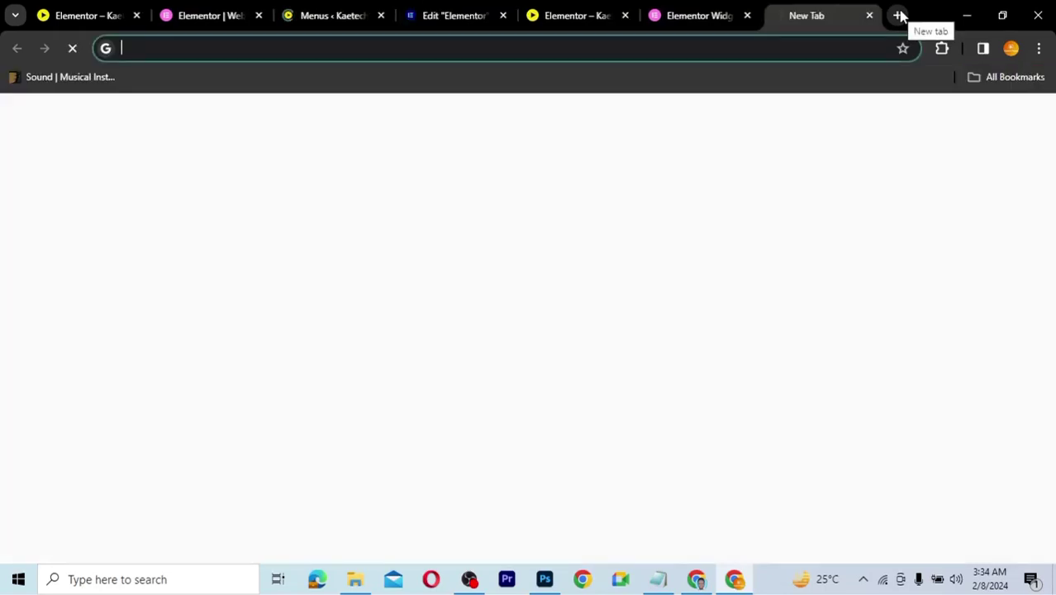
pyautogui.write('gu')
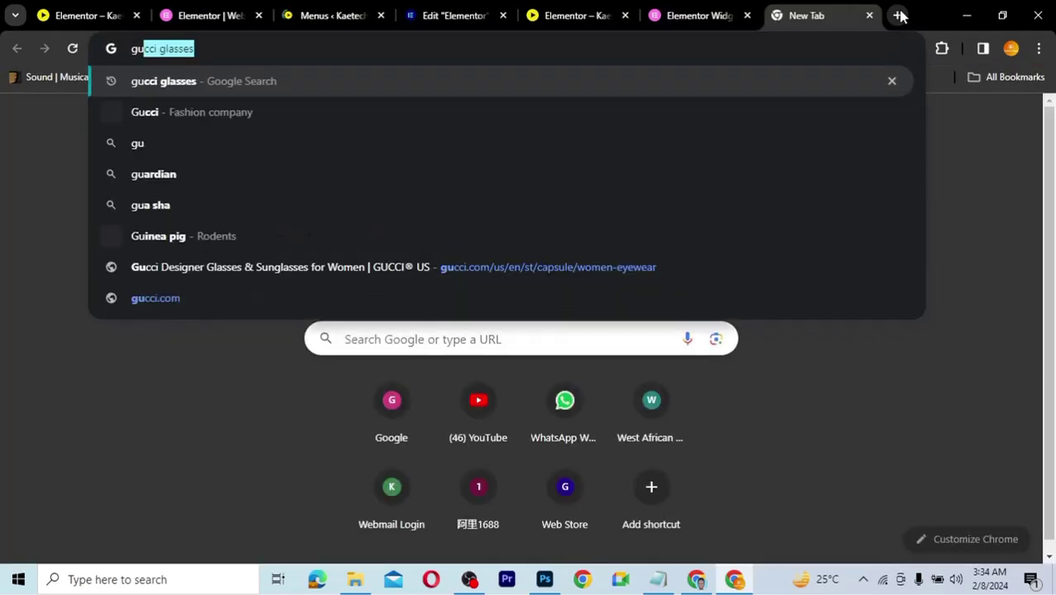
pyautogui.press('Return')
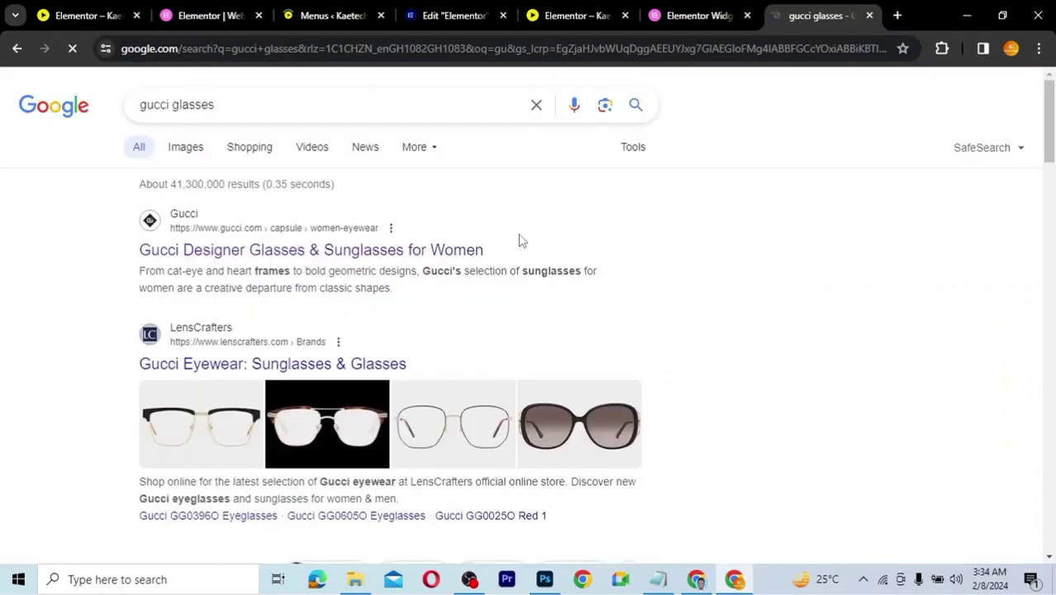
pyautogui.rightClick(312, 253)
pyautogui.click(360, 387)
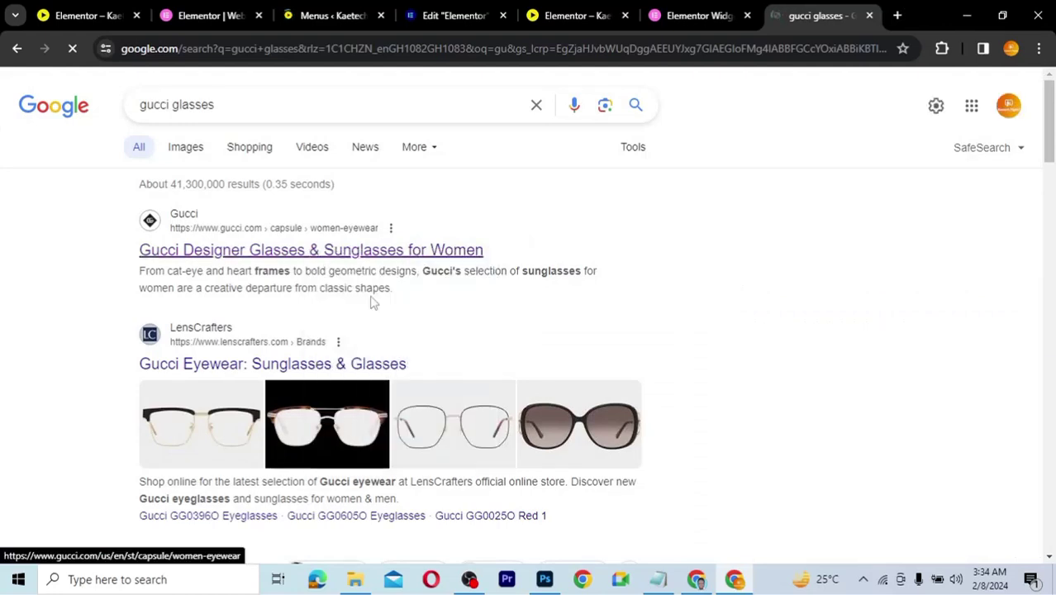
# Step: Switch back to the Elementor editor, paste the Gucci women's eyewear address as the first hotspot's link, and check its tooltip on the image
pyautogui.click(448, 17)
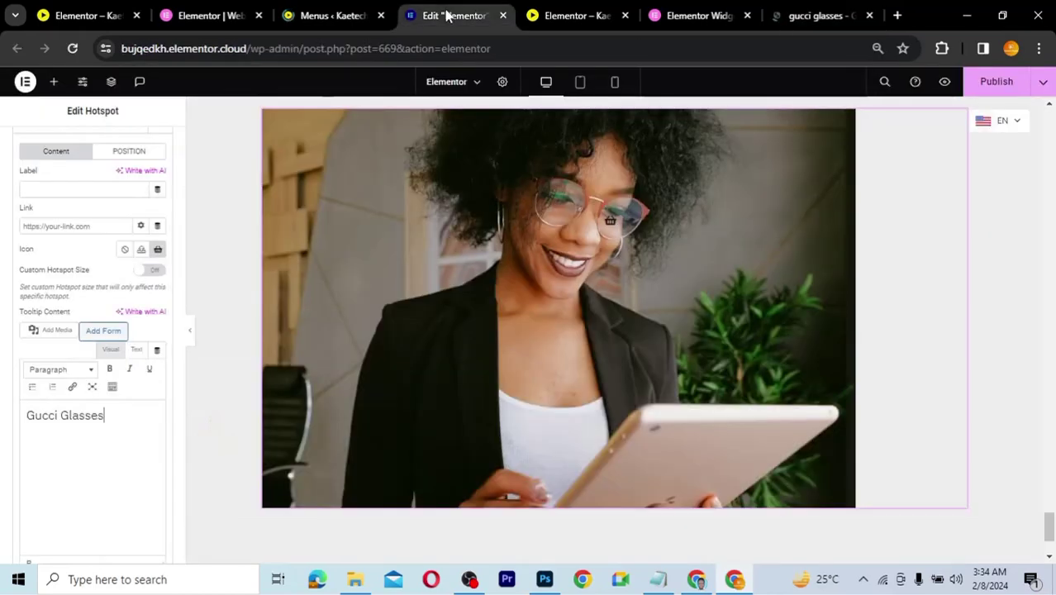
pyautogui.click(72, 225)
pyautogui.hotkey('ctrl', 'v')
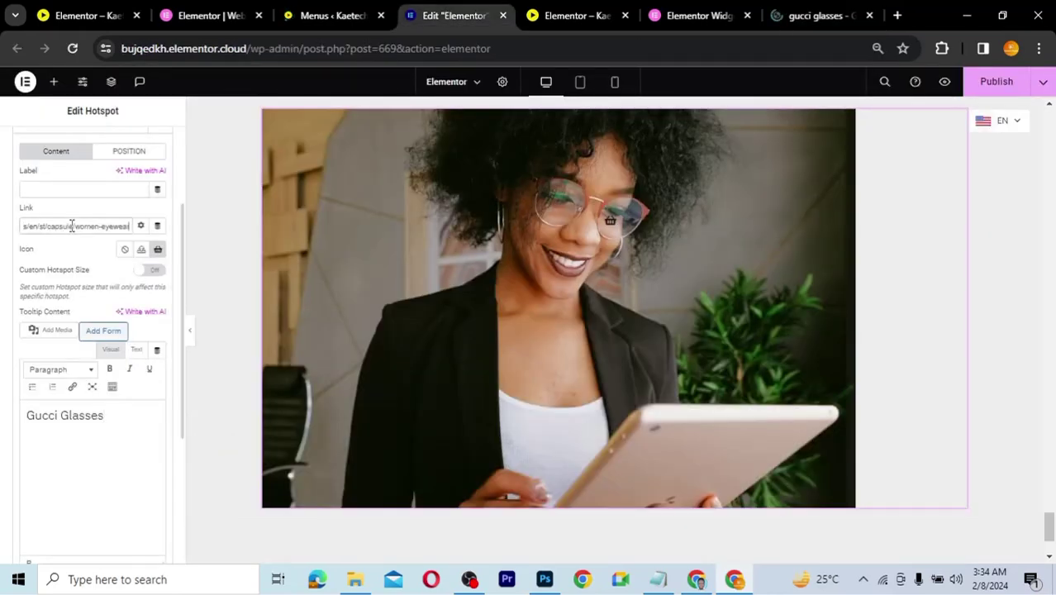
pyautogui.click(612, 223)
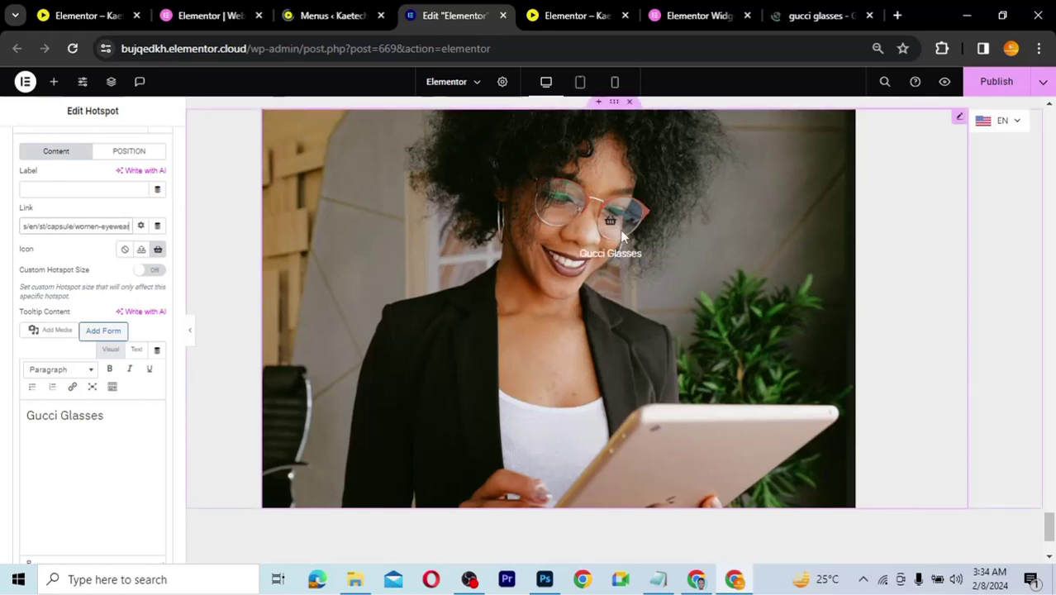
pyautogui.click(365, 299)
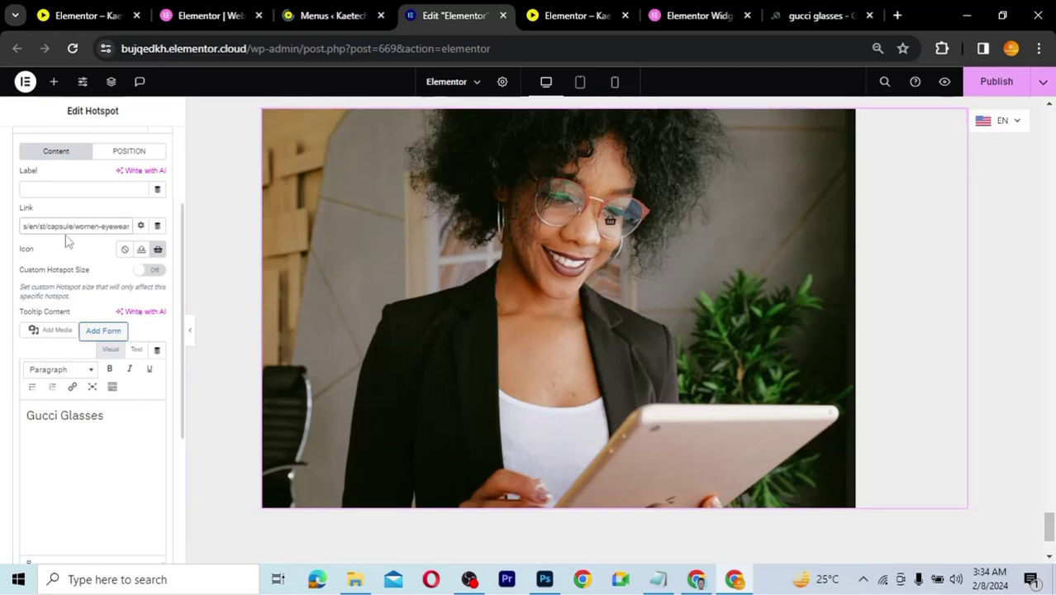
# Step: Set the first hotspot's link to open in a new window and collapse the hotspot's settings
pyautogui.click(142, 228)
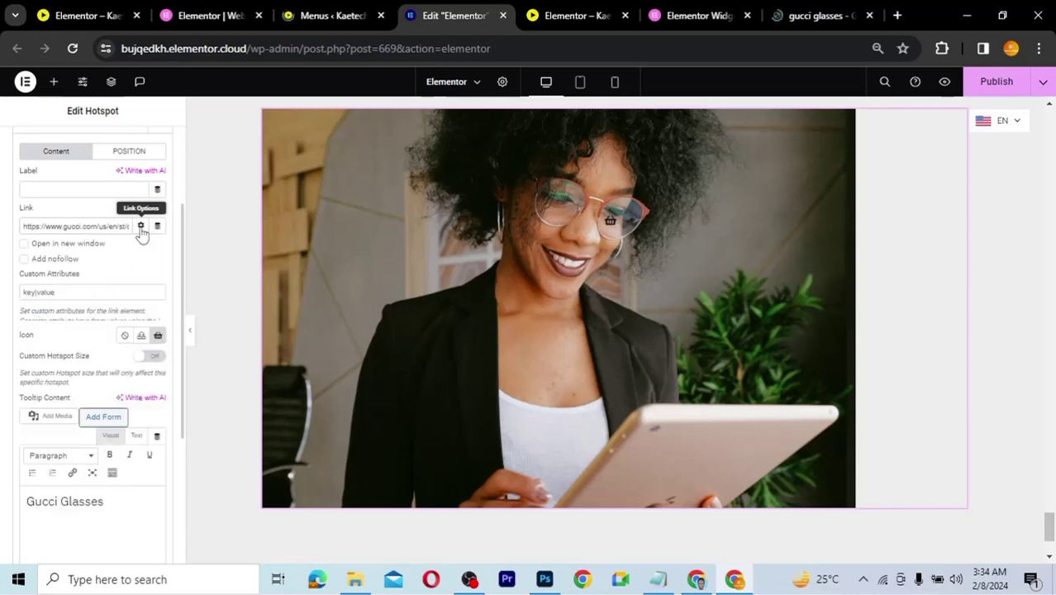
pyautogui.click(24, 246)
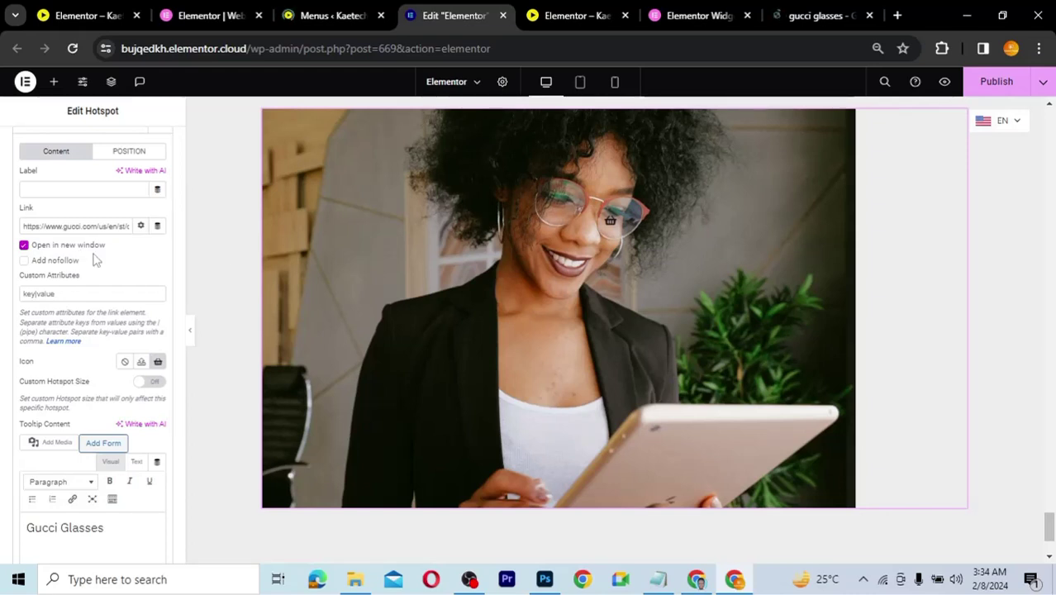
pyautogui.scroll(3, 91, 255)
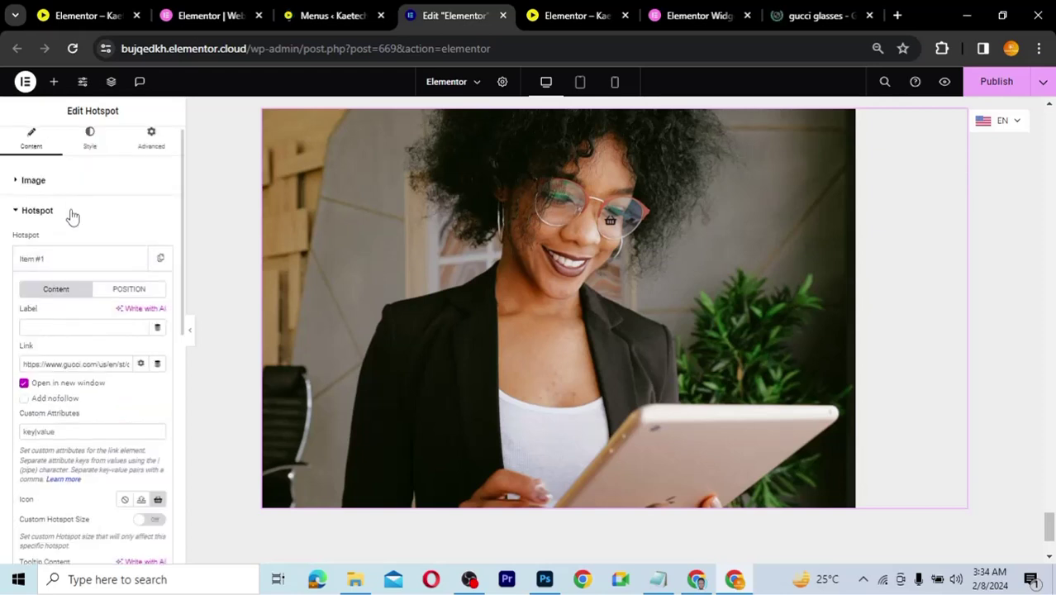
pyautogui.click(73, 263)
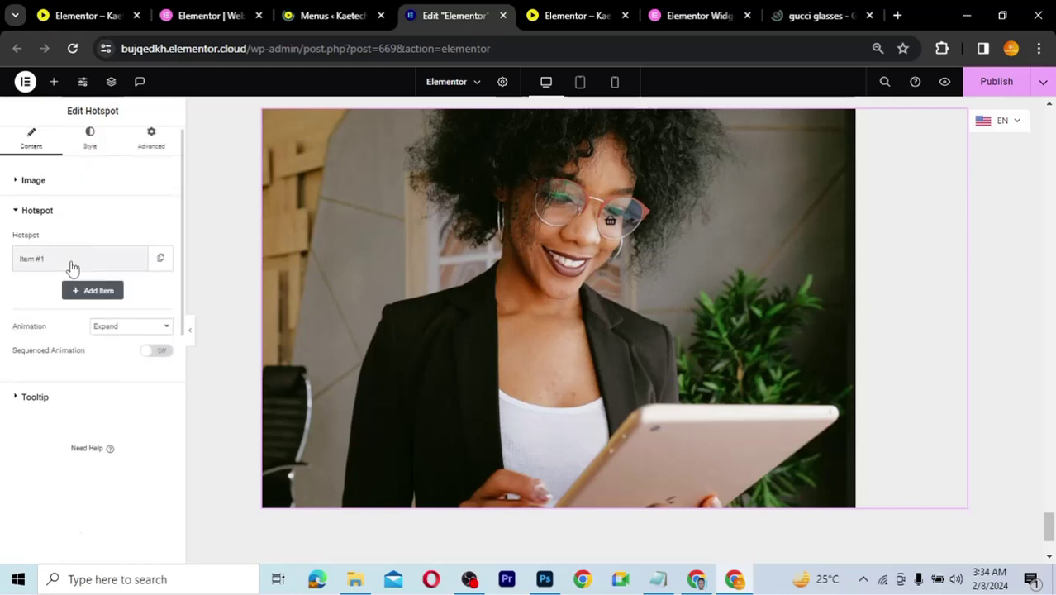
# Step: Duplicate the first hotspot item and open the settings of the copy
pyautogui.click(162, 261)
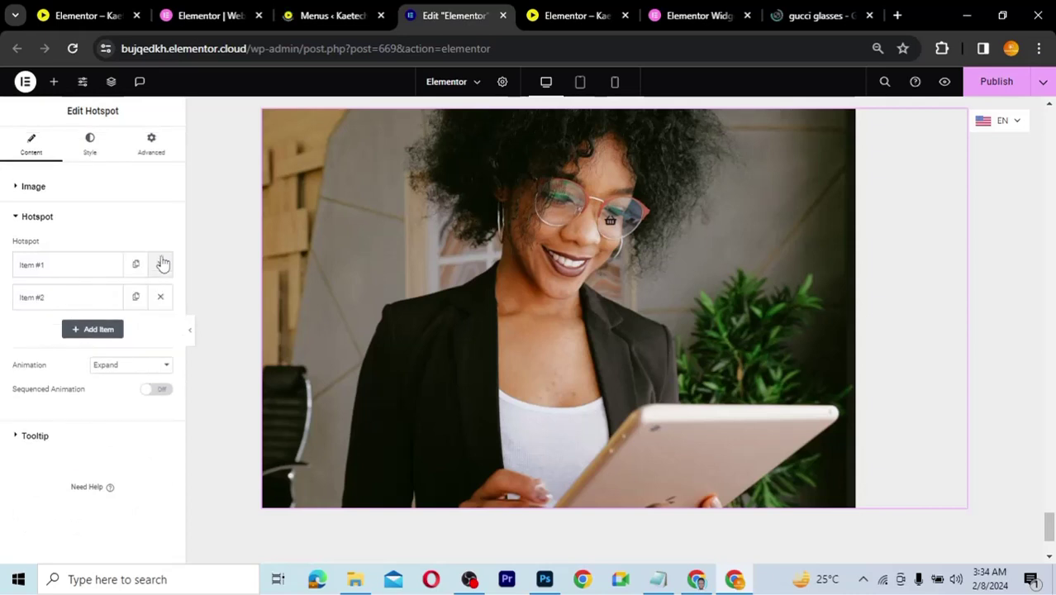
pyautogui.click(76, 300)
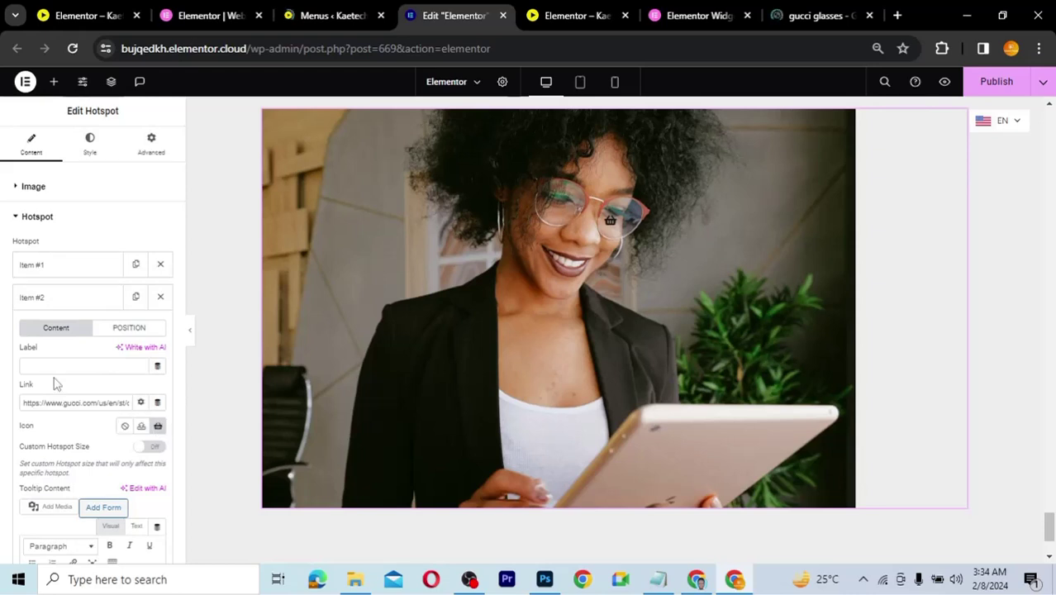
pyautogui.scroll(-1, 55, 379)
pyautogui.scroll(-2, 55, 380)
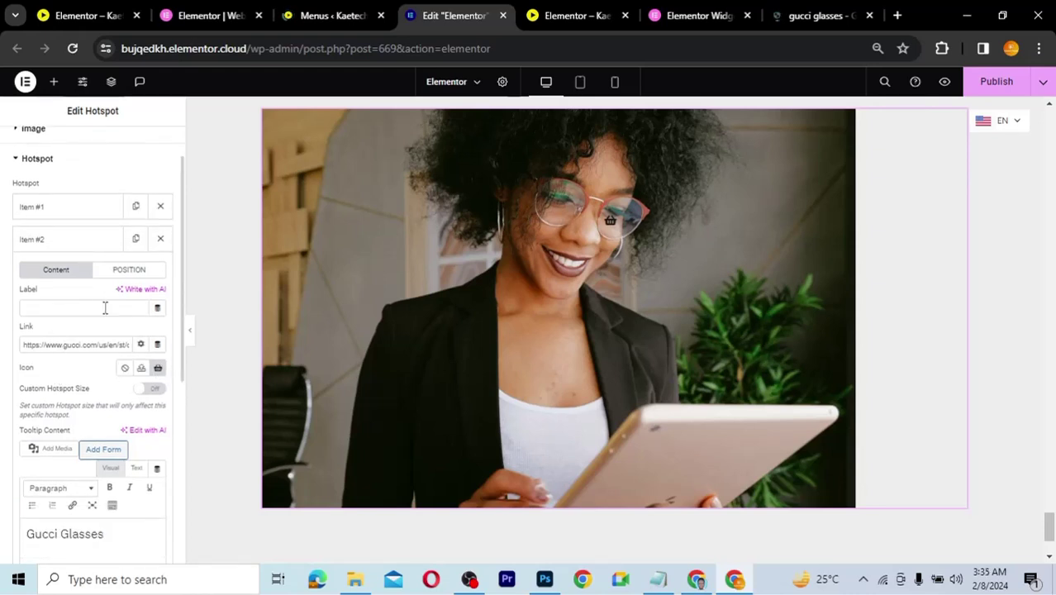
pyautogui.scroll(1, 105, 307)
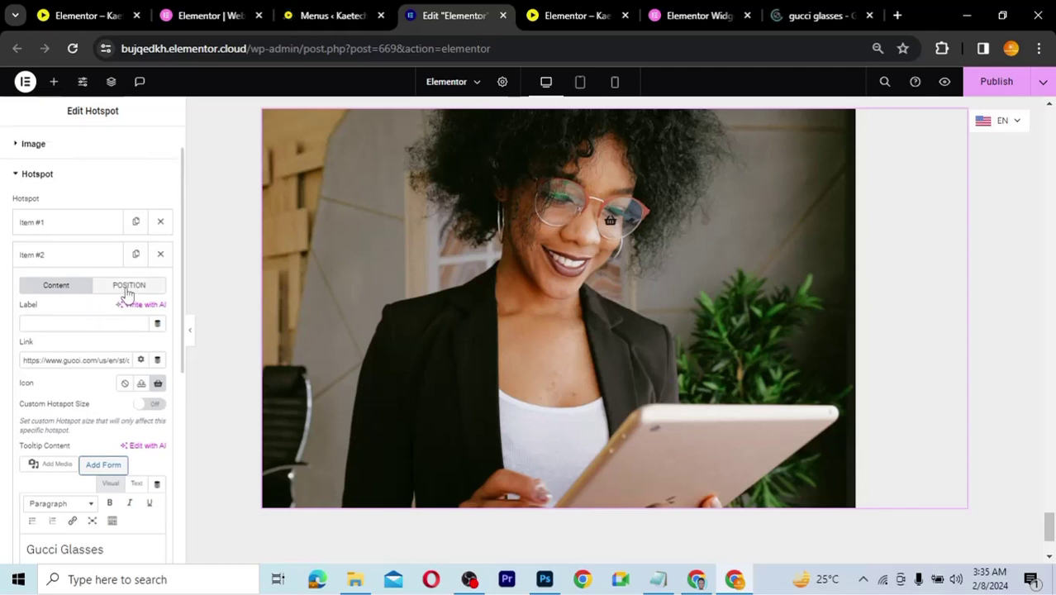
# Step: Position the second hotspot on the tablet with a horizontal offset of 74 and a vertical offset of 91, and check its tooltip
pyautogui.click(129, 289)
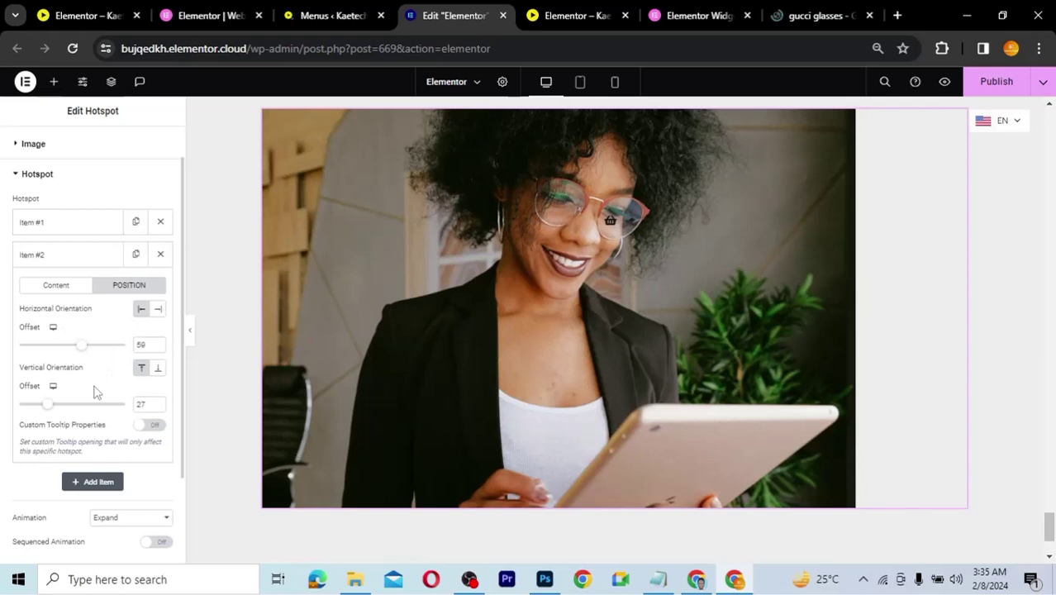
pyautogui.moveTo(48, 406); pyautogui.dragTo(101, 405)
pyautogui.moveTo(107, 404); pyautogui.dragTo(117, 404)
pyautogui.moveTo(83, 345); pyautogui.dragTo(100, 351)
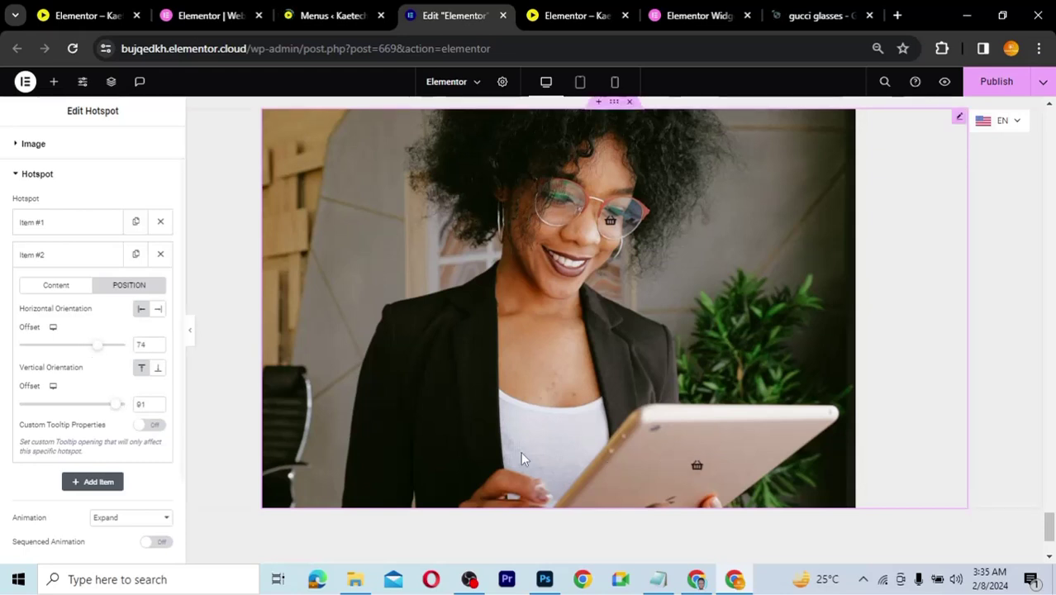
pyautogui.click(696, 469)
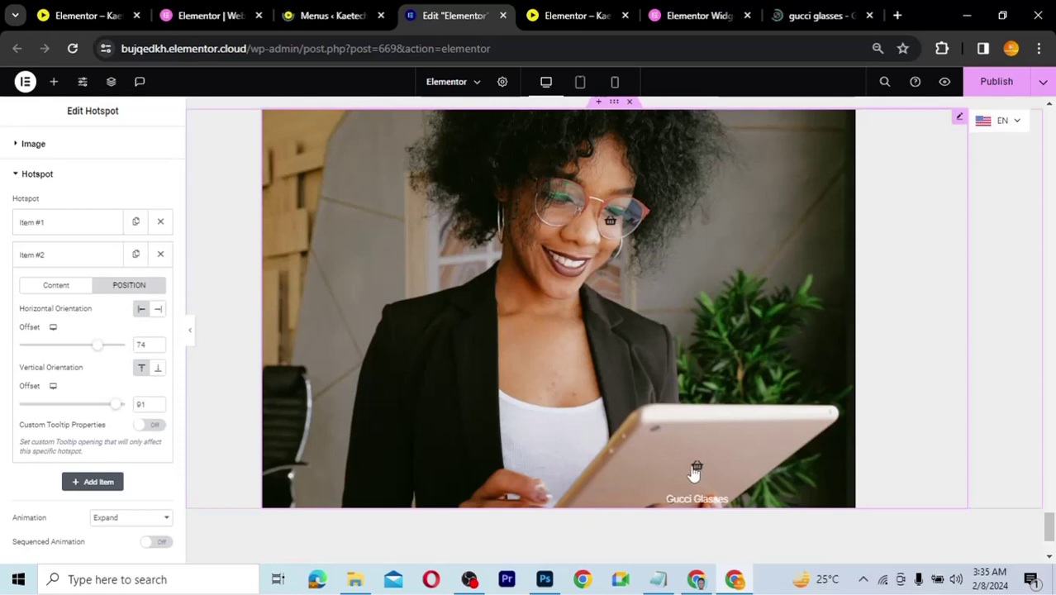
# Step: Open the second hotspot's content settings and select its existing tooltip text
pyautogui.scroll(-2, 45, 454)
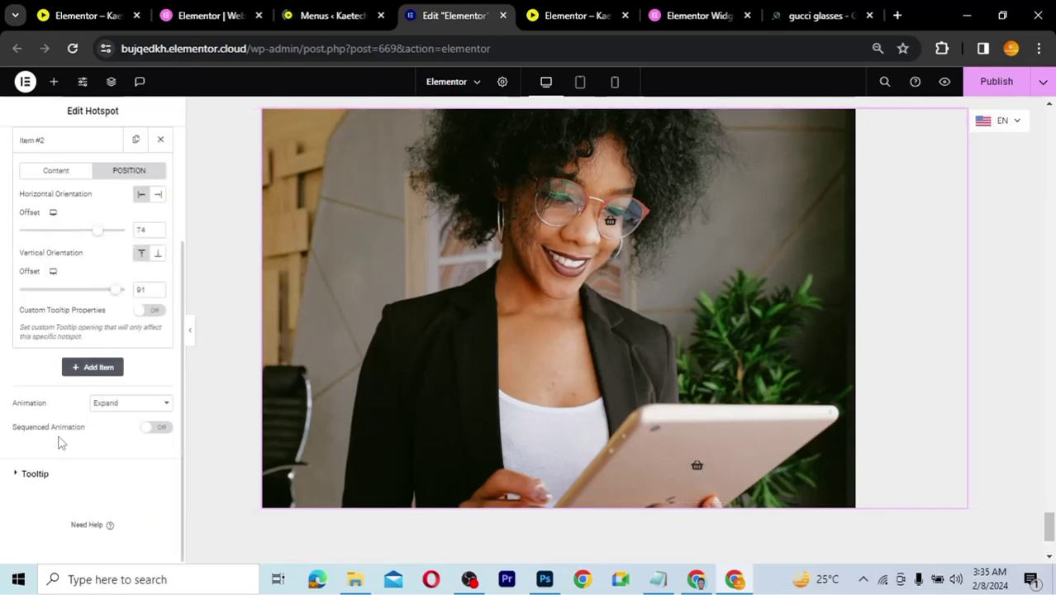
pyautogui.click(64, 171)
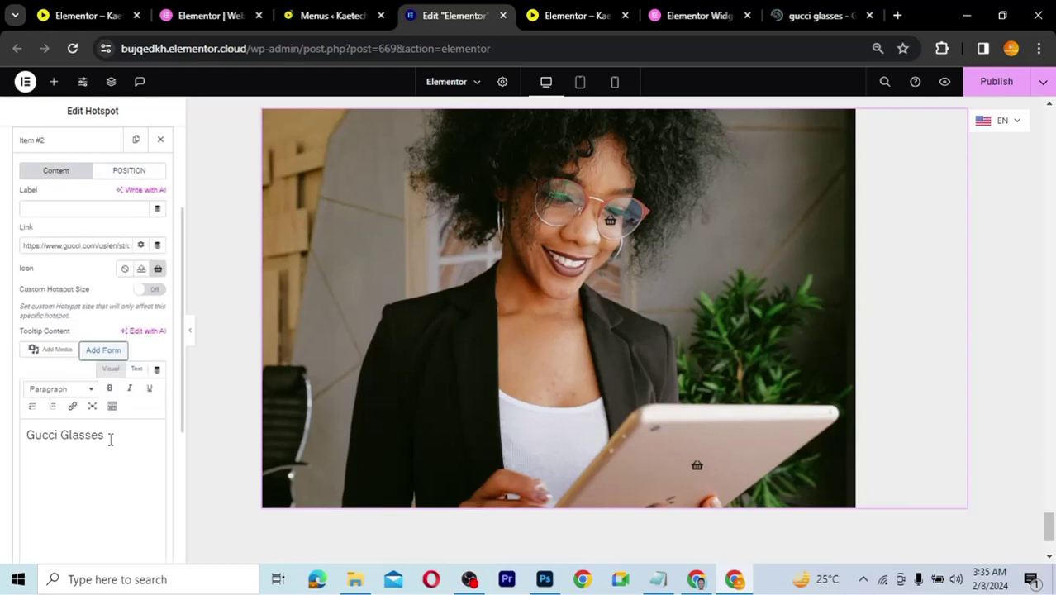
pyautogui.moveTo(110, 440); pyautogui.dragTo(2, 438)
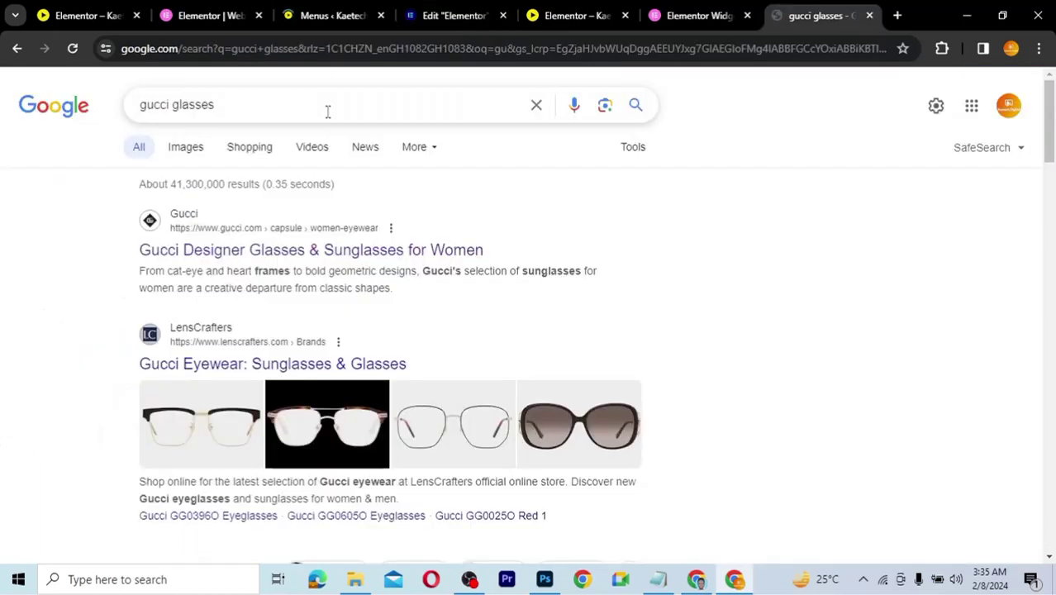
pyautogui.moveTo(327, 111); pyautogui.dragTo(122, 101)
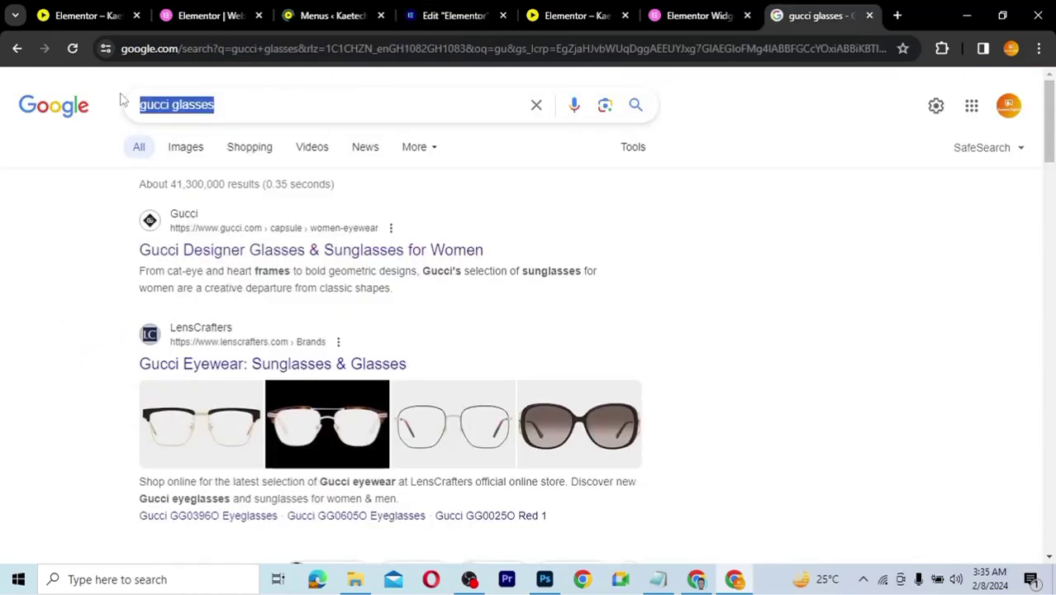
pyautogui.write('apple ')
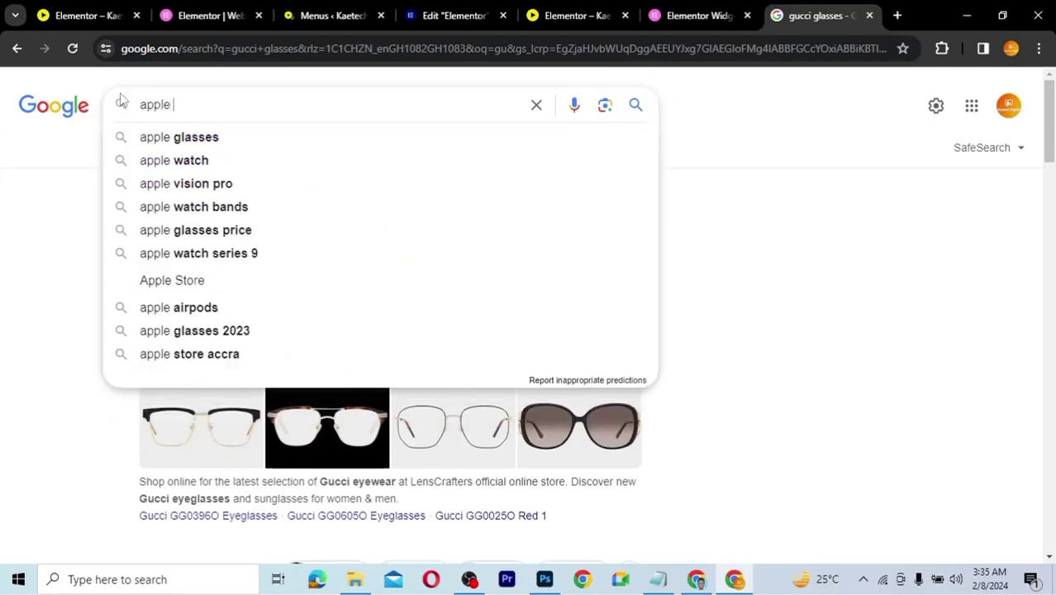
pyautogui.write('tab')
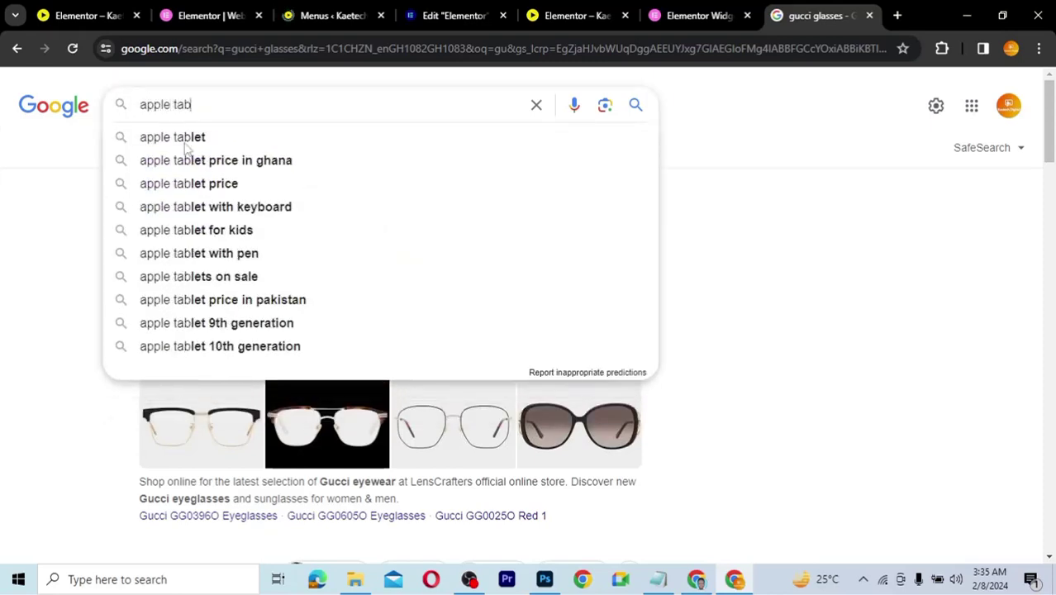
pyautogui.click(187, 145)
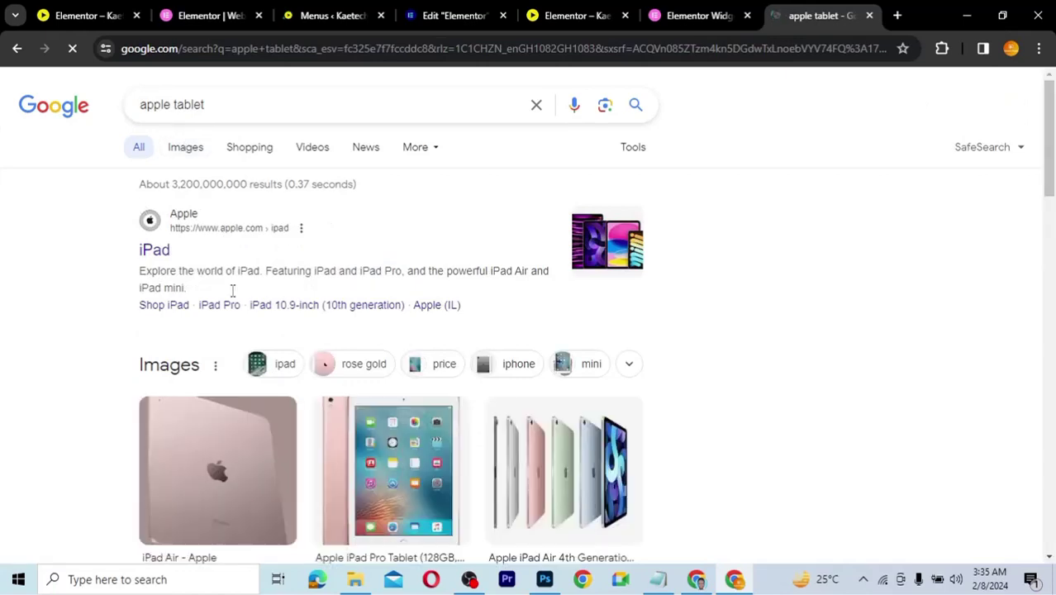
pyautogui.rightClick(155, 254)
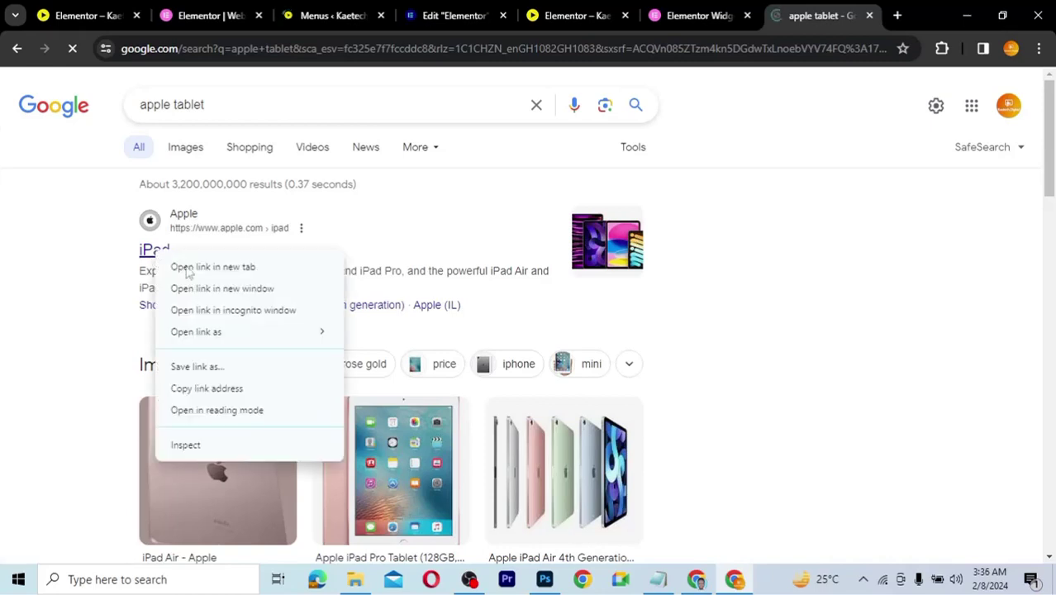
pyautogui.click(191, 388)
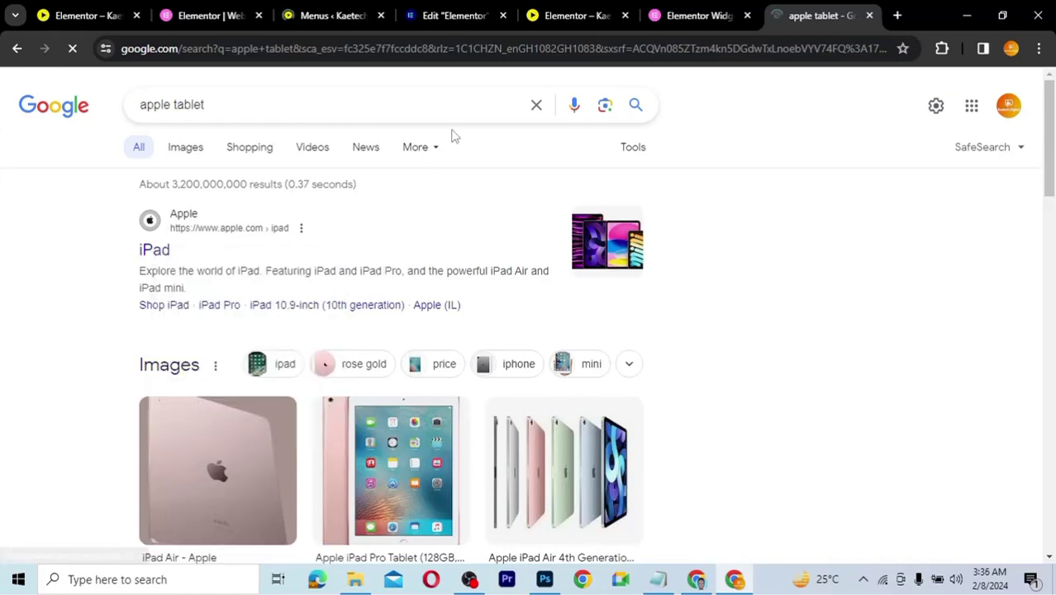
pyautogui.click(472, 18)
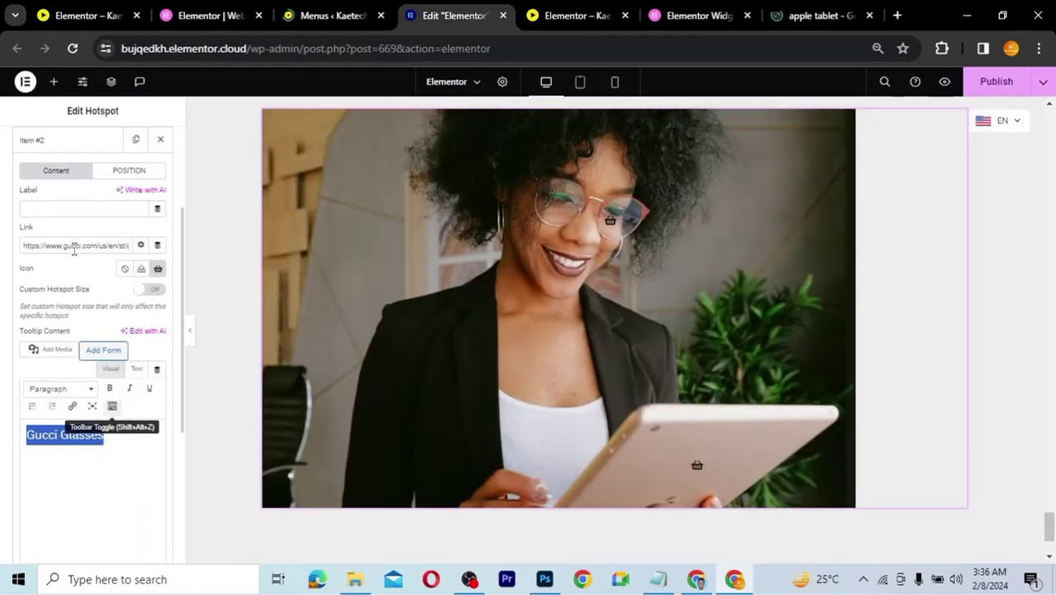
pyautogui.tripleClick(74, 249)
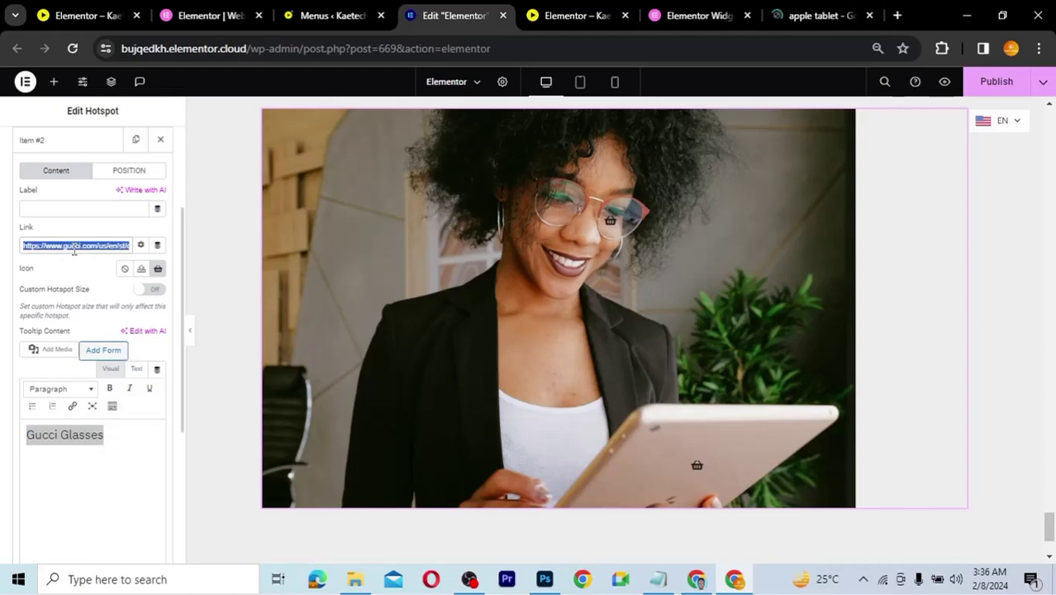
pyautogui.hotkey('ctrl', 'v')
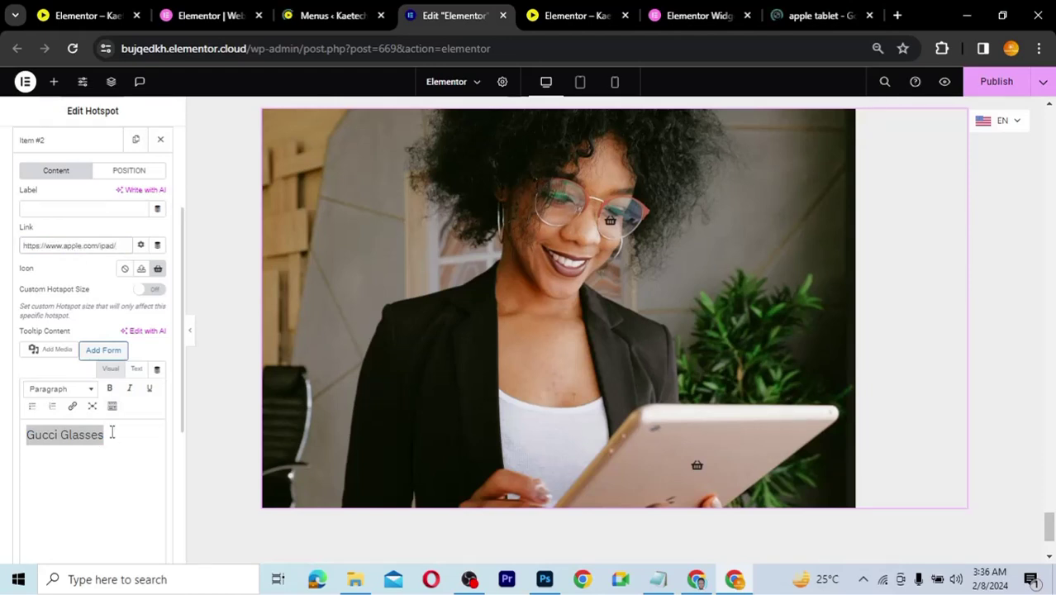
pyautogui.moveTo(112, 434); pyautogui.dragTo(26, 435)
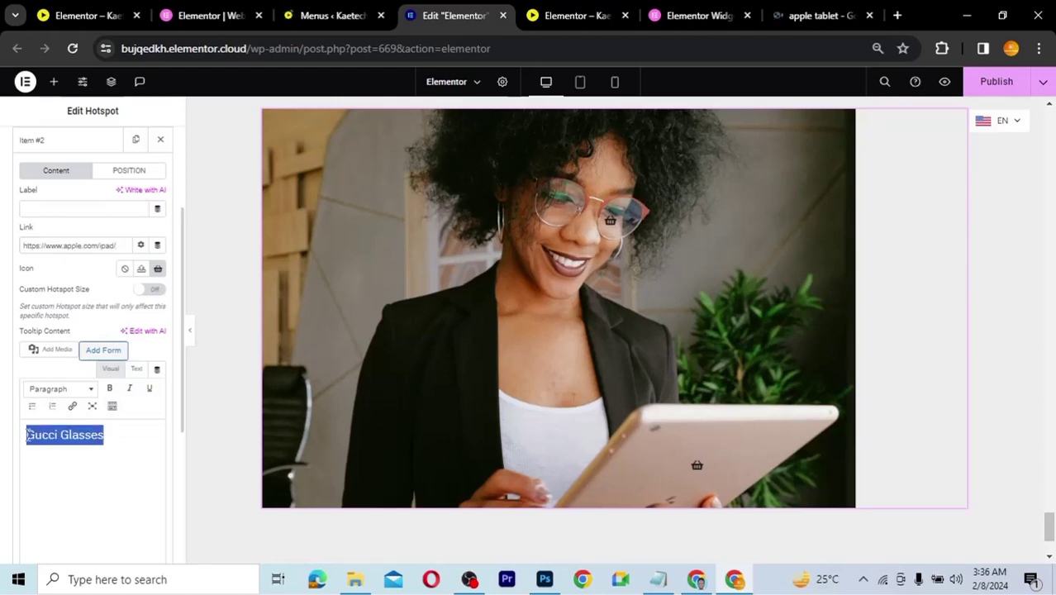
pyautogui.write('Apple I')
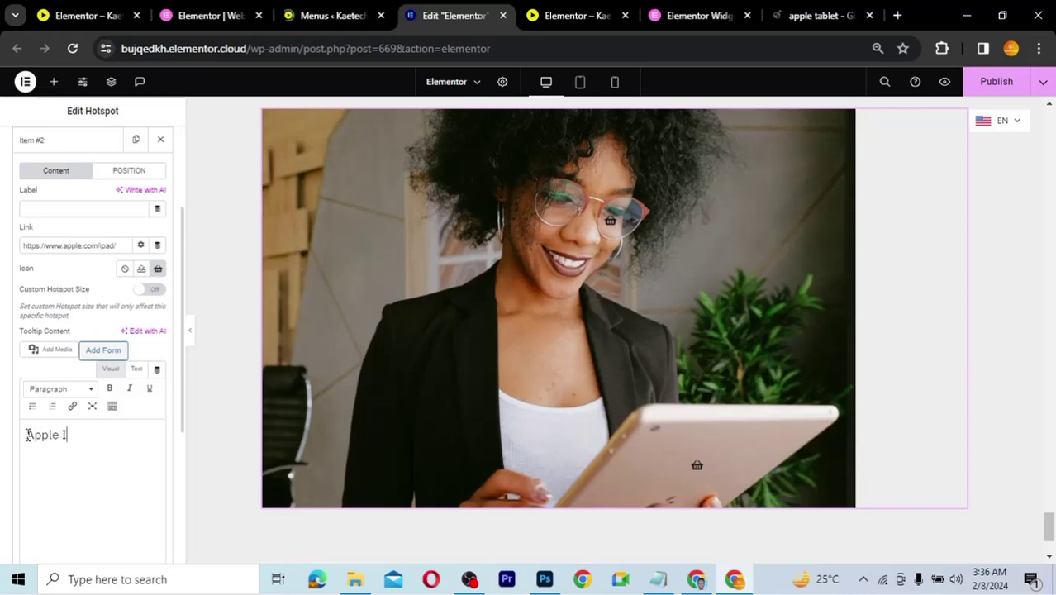
pyautogui.press('BackSpace')
pyautogui.write('iPad')
pyautogui.click(697, 468)
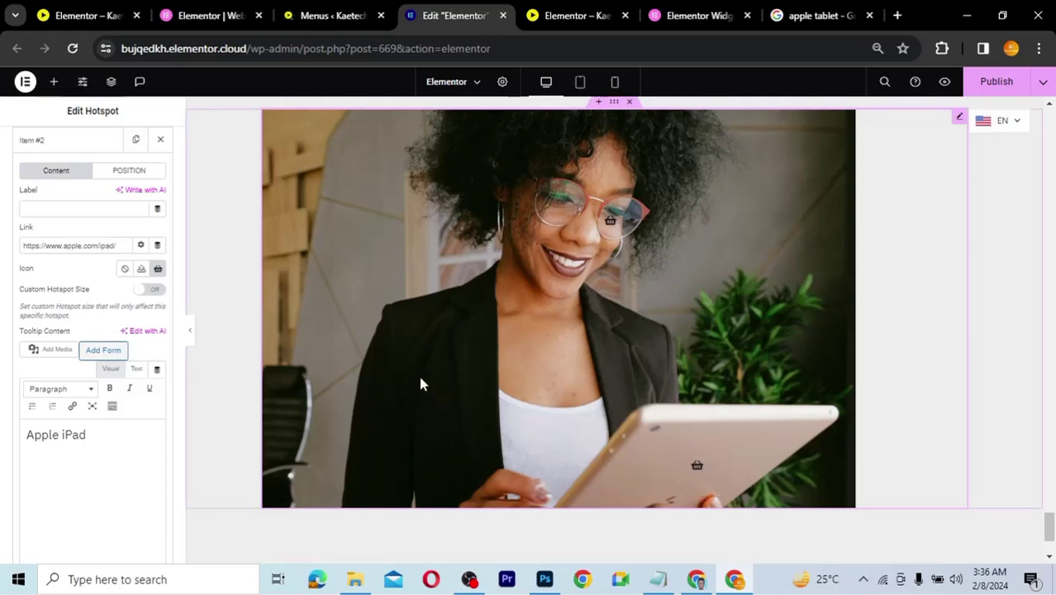
# Step: Collapse the second hotspot item, duplicate it, and open the settings of the new third item
pyautogui.click(74, 147)
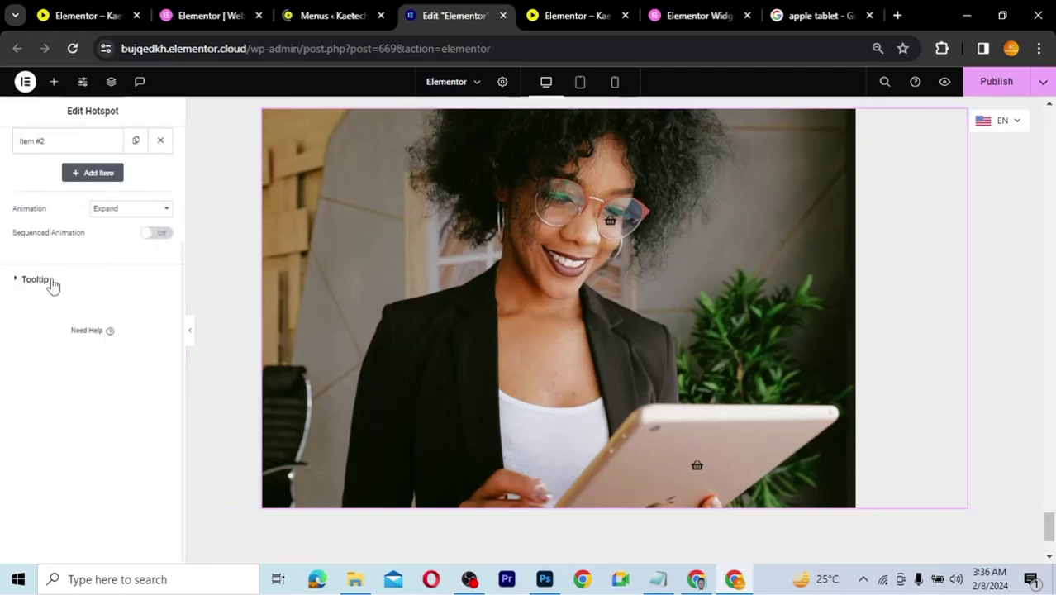
pyautogui.click(134, 145)
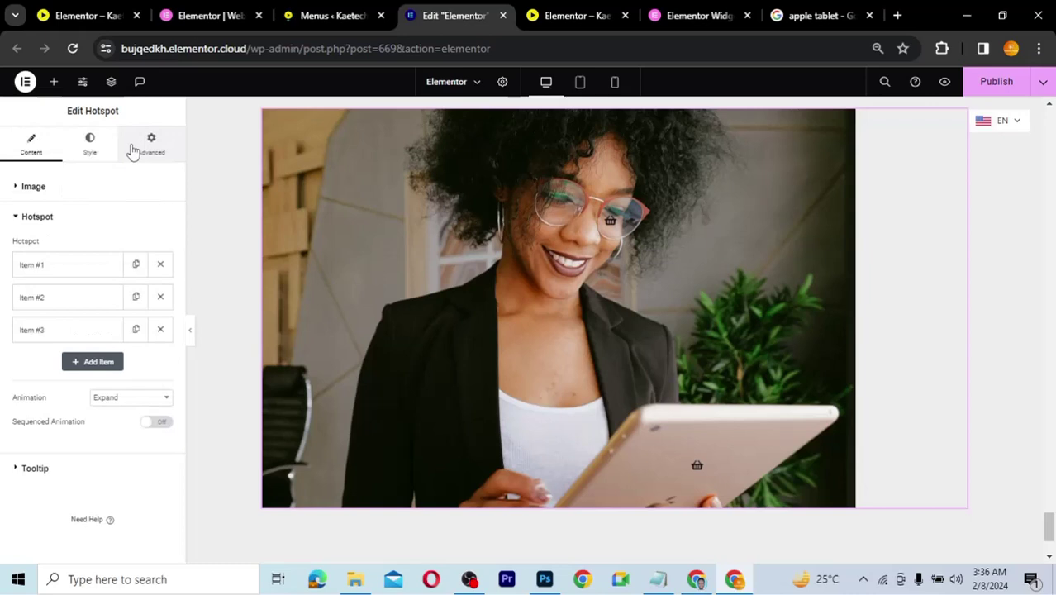
pyautogui.click(95, 331)
pyautogui.scroll(-1, 98, 395)
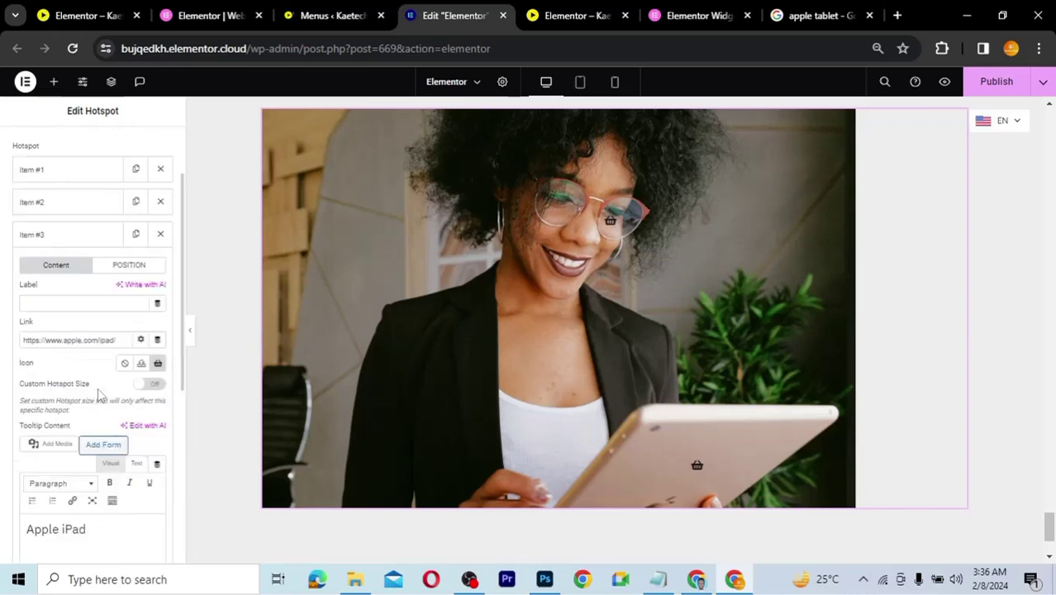
# Step: Position the third hotspot on the suit jacket with a horizontal offset of 64 and a vertical offset of 60
pyautogui.click(129, 266)
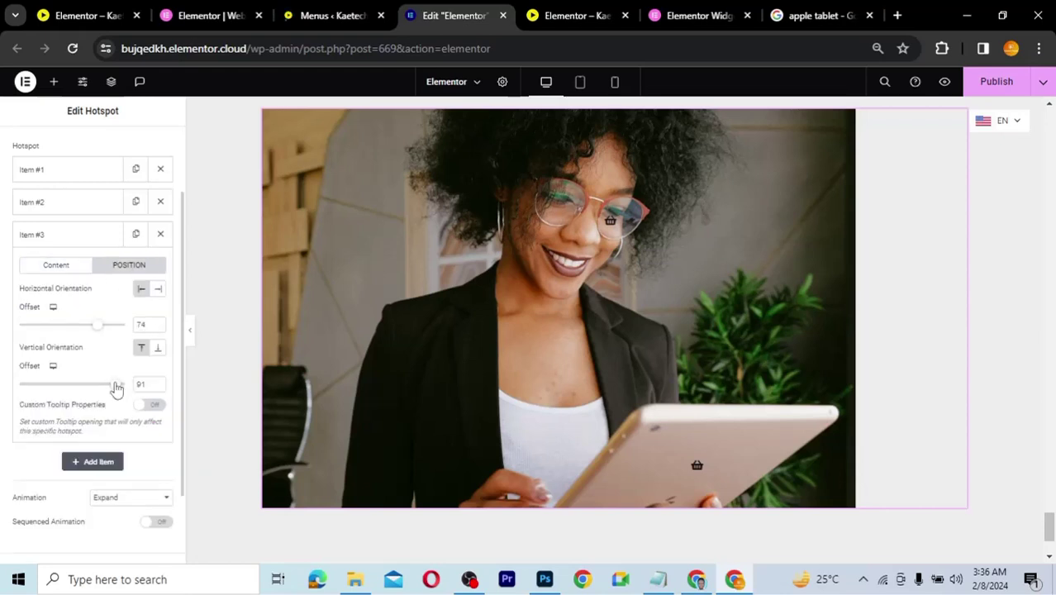
pyautogui.moveTo(117, 386); pyautogui.dragTo(84, 390)
pyautogui.moveTo(96, 324); pyautogui.dragTo(48, 330)
pyautogui.click(72, 327)
pyautogui.moveTo(639, 353)
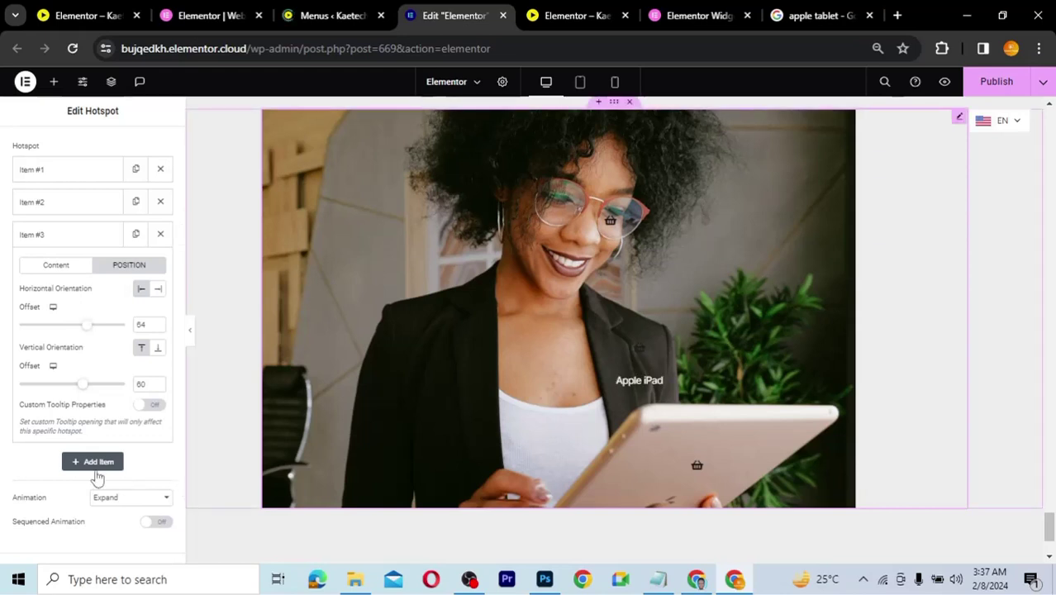
# Step: Switch to the Google results page and search for "women suit amazon"
pyautogui.click(800, 11)
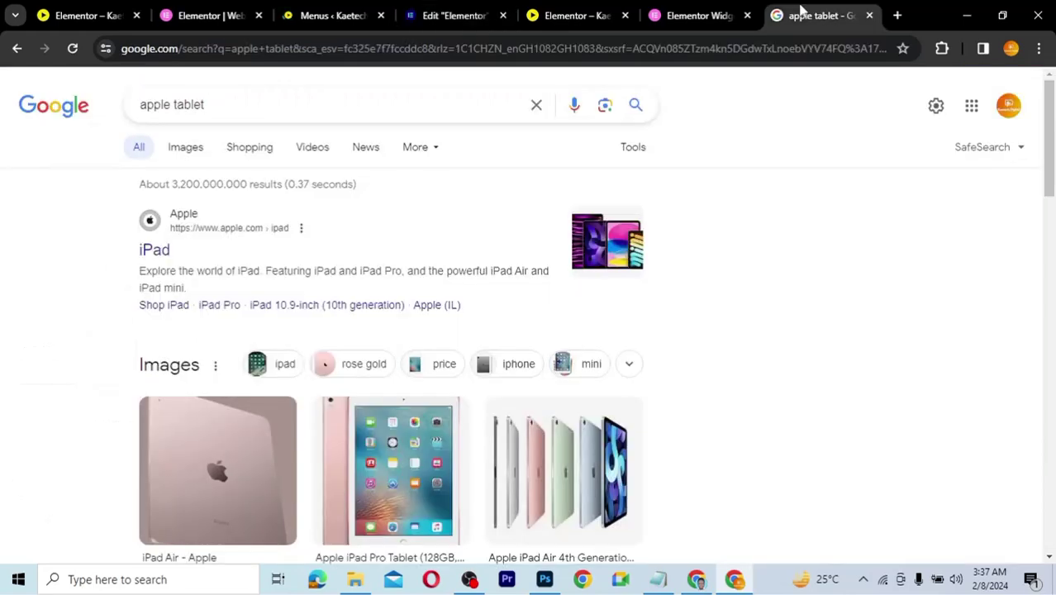
pyautogui.click(259, 100)
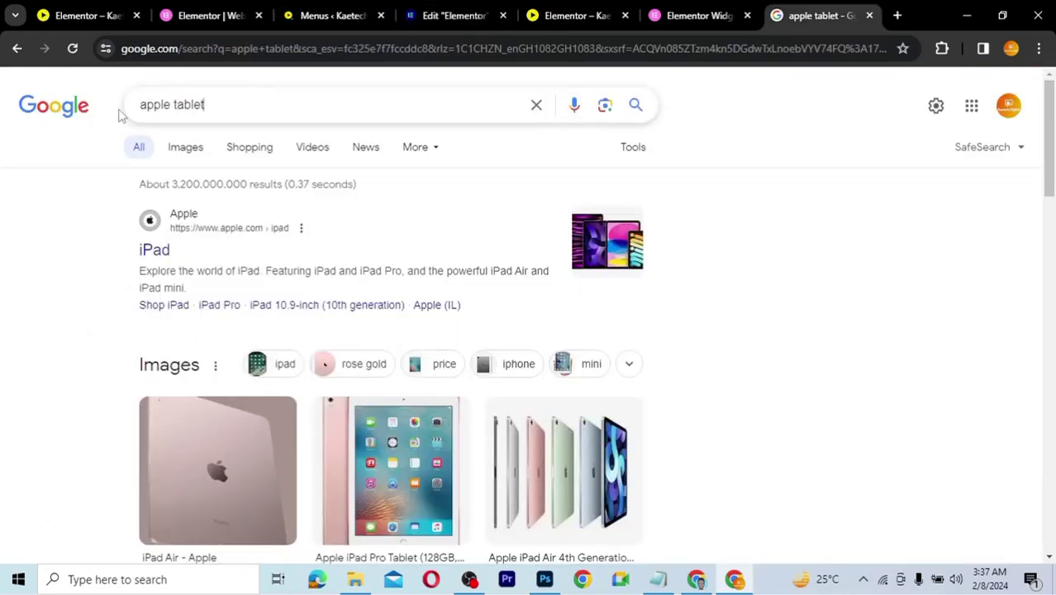
pyautogui.hotkey('ctrl', 'a')
pyautogui.write('w')
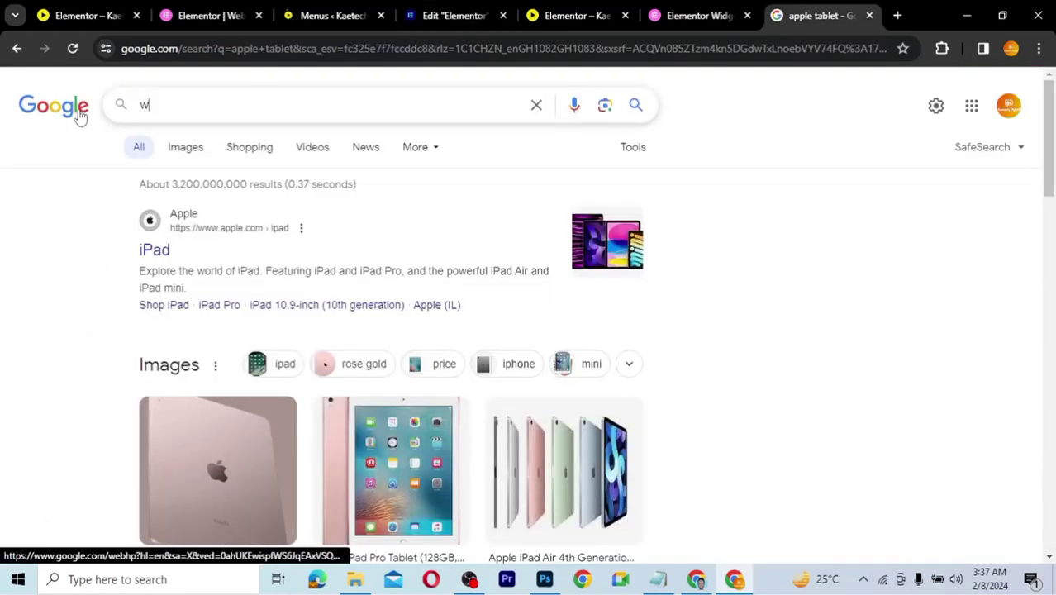
pyautogui.write('omen suit amazon')
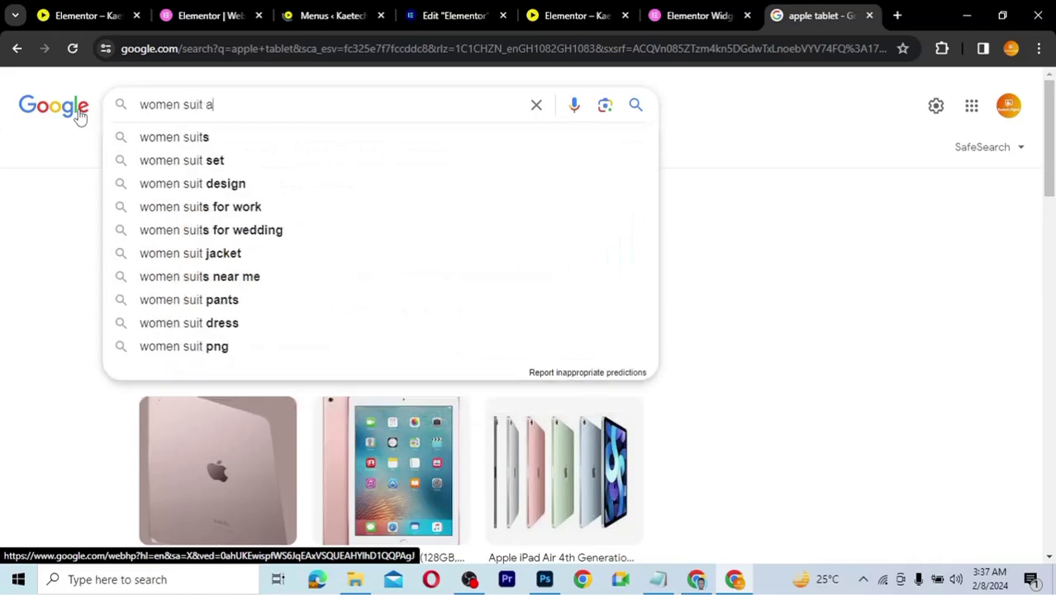
pyautogui.press('Escape')
pyautogui.press('Return')
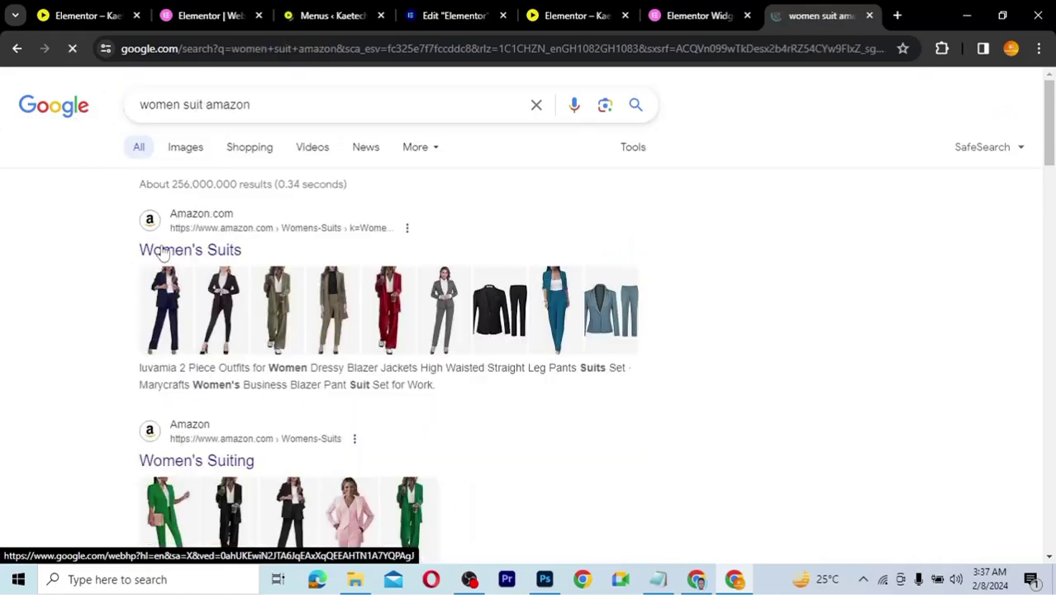
# Step: Copy the link address of Amazon's "Women's Suits" result and return to the Elementor editor
pyautogui.click(189, 251)
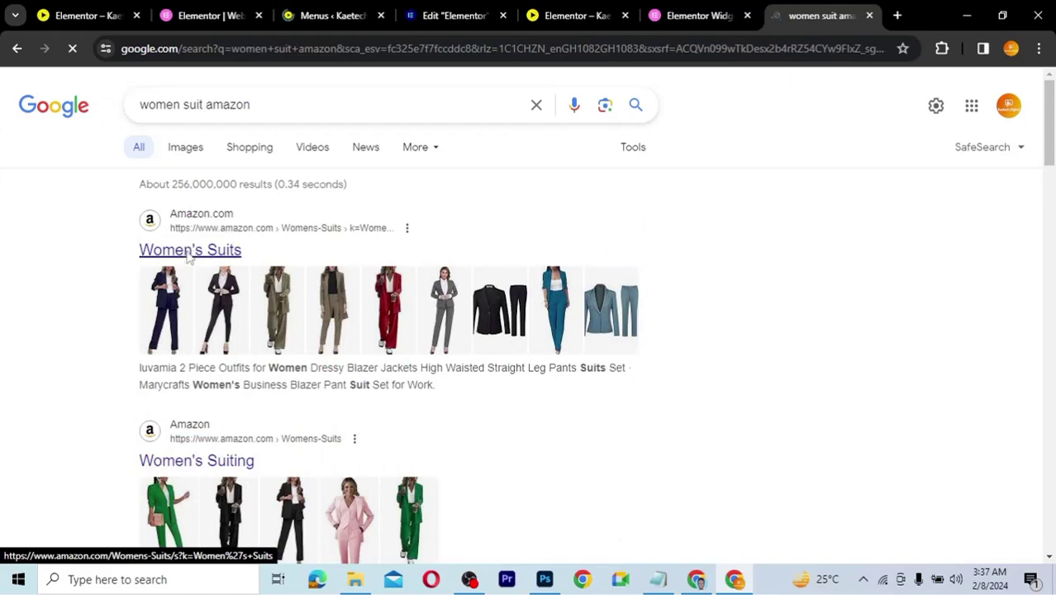
pyautogui.rightClick(189, 253)
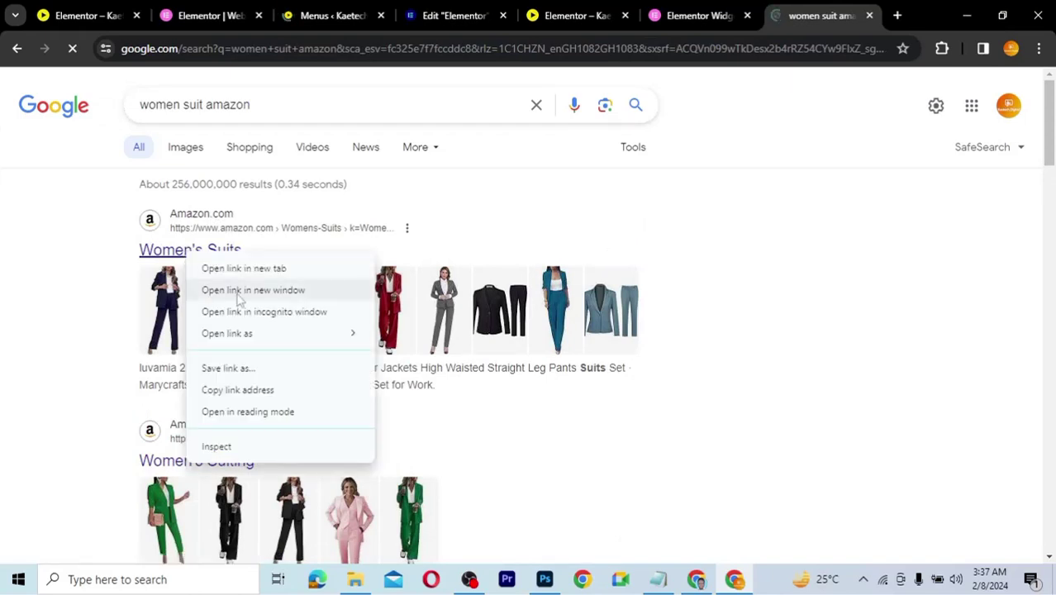
pyautogui.click(238, 390)
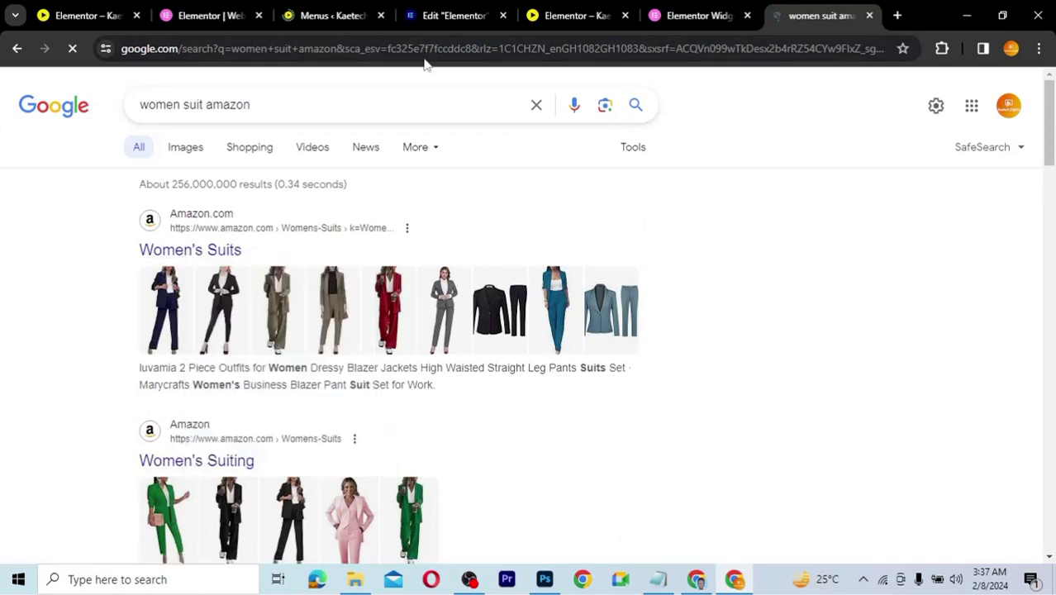
pyautogui.click(439, 21)
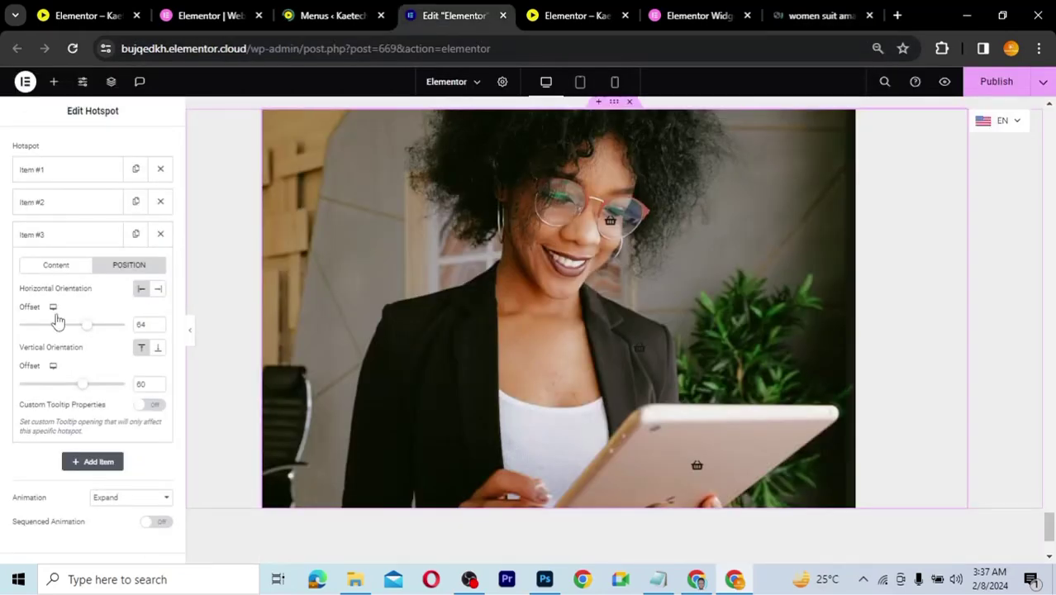
# Step: Replace the link in the third hotspot's content settings with the copied Amazon Women's Suits address
pyautogui.click(55, 265)
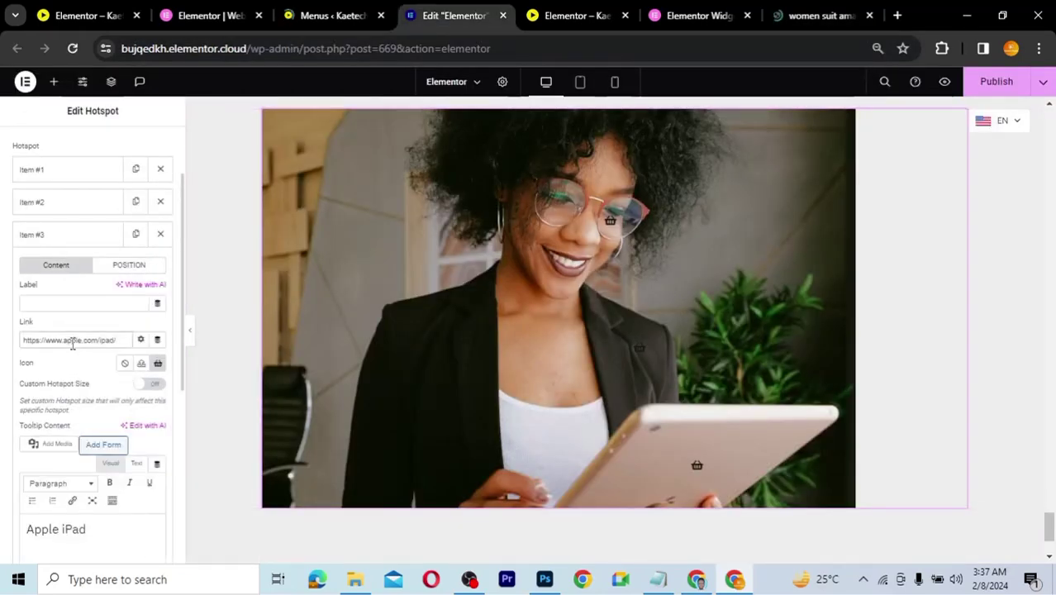
pyautogui.tripleClick(72, 345)
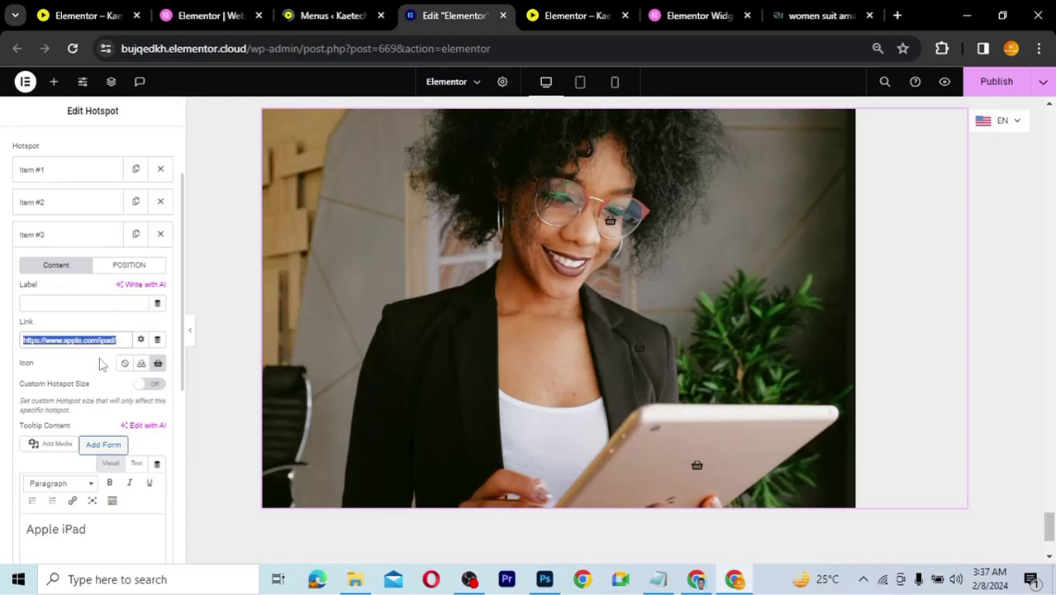
pyautogui.press('BackSpace')
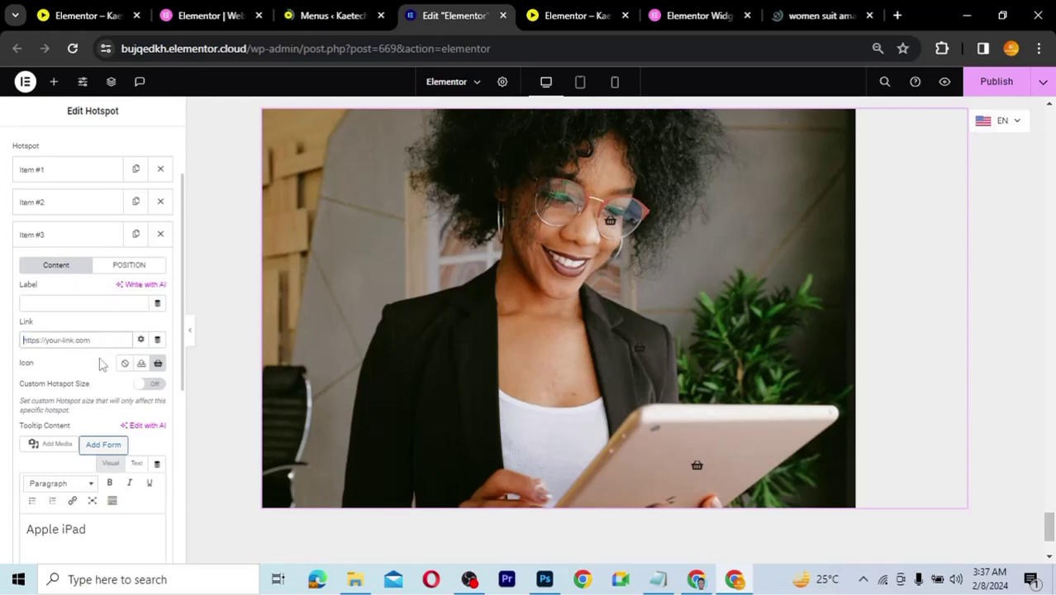
pyautogui.hotkey('ctrl', 'v')
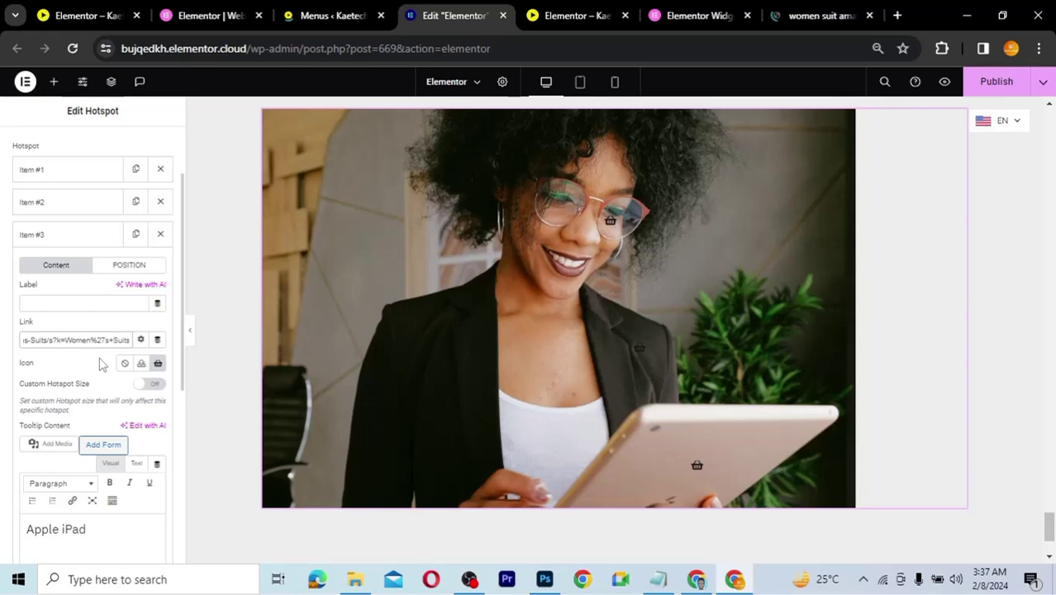
# Step: Change the third hotspot's tooltip text to "Women Office Suit"
pyautogui.scroll(-3, 95, 380)
pyautogui.moveTo(90, 395); pyautogui.dragTo(7, 384)
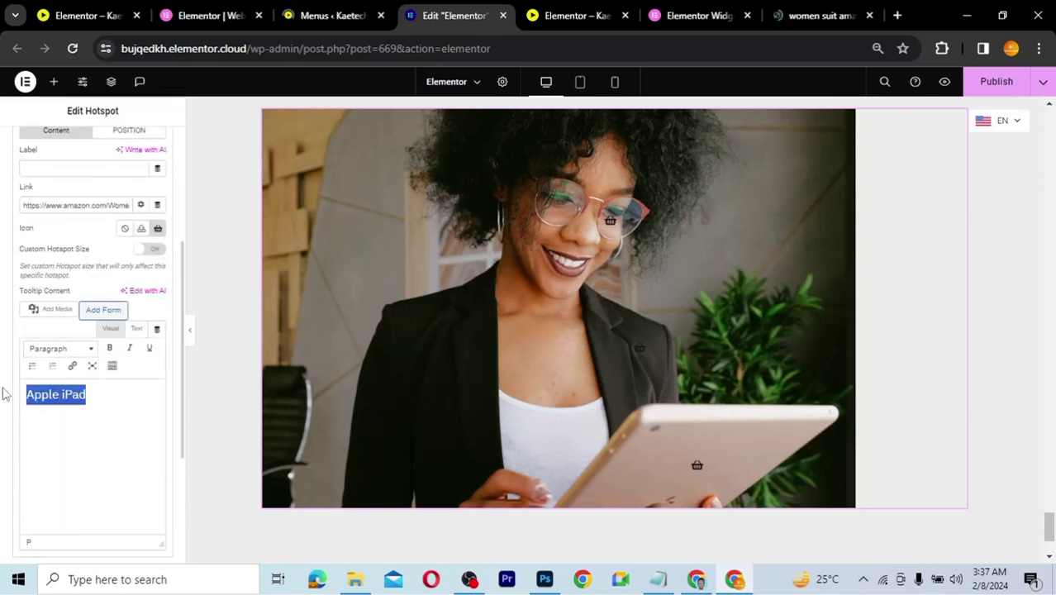
pyautogui.write('Office')
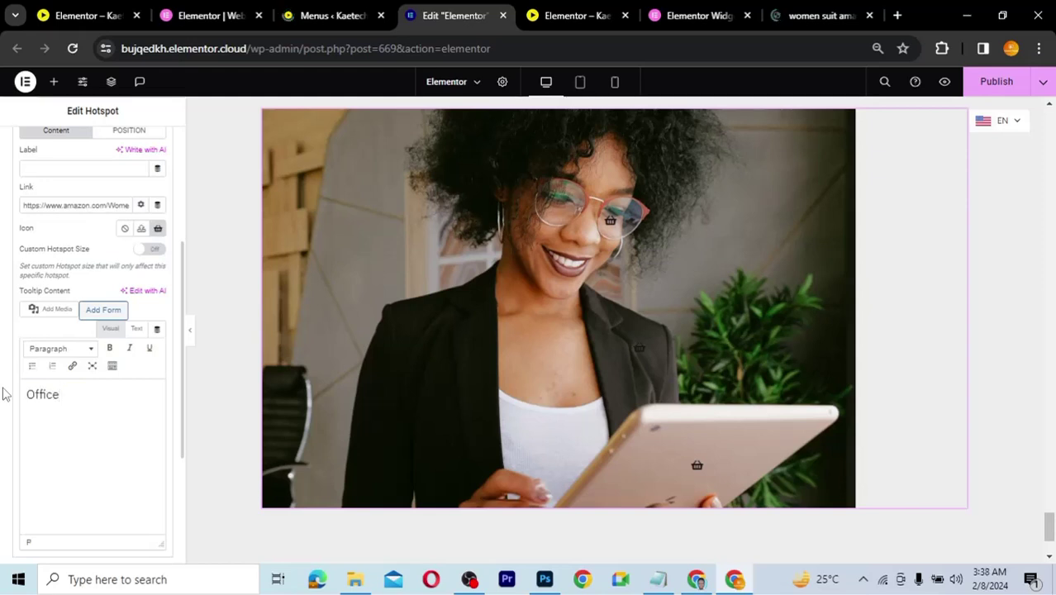
pyautogui.press('Home')
pyautogui.write('Women')
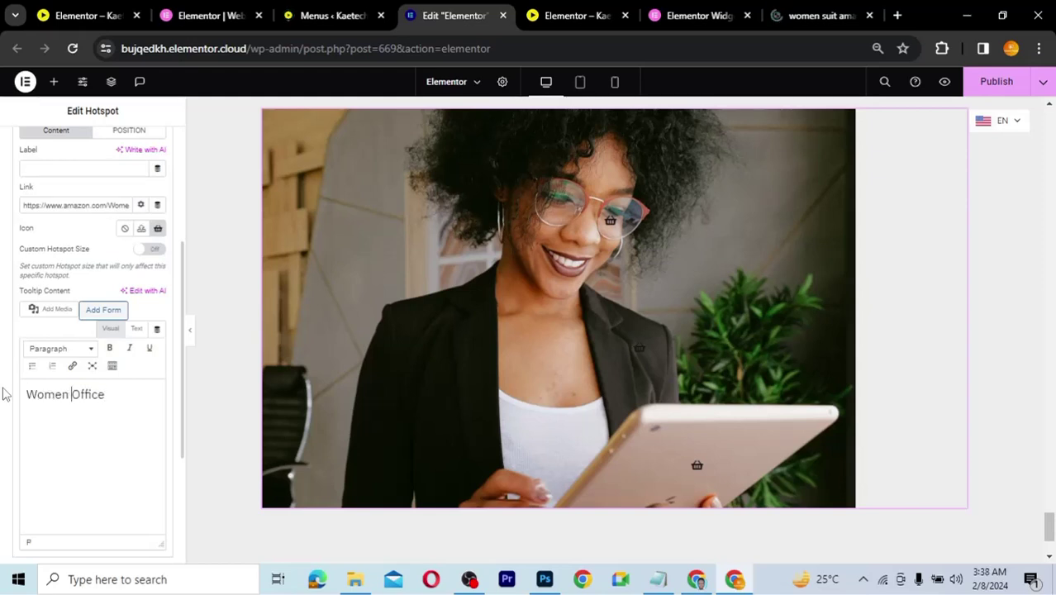
pyautogui.click(113, 399)
pyautogui.write('Suit')
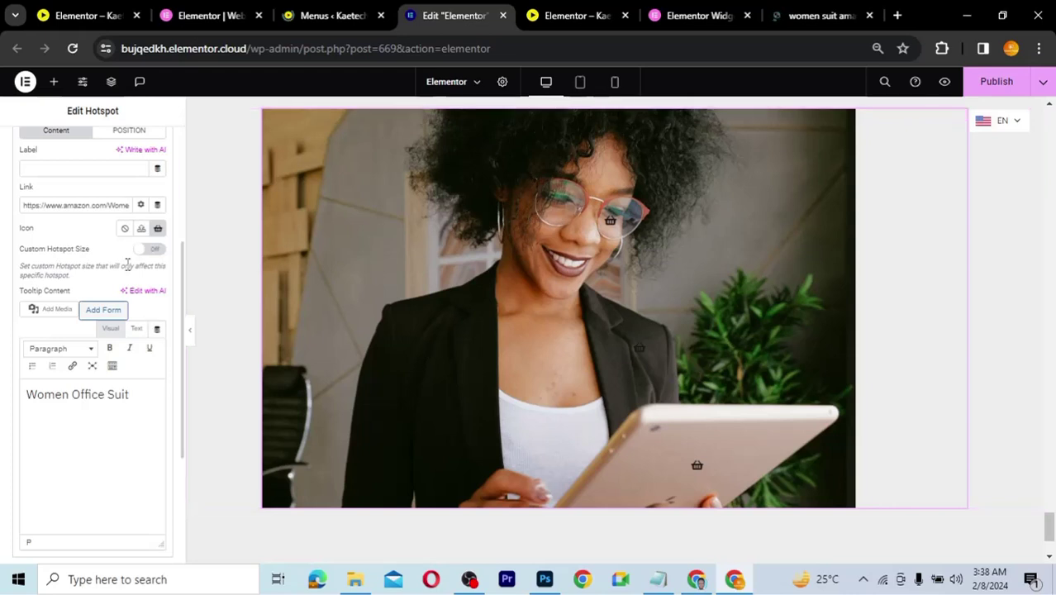
# Step: Collapse the third hotspot item and review the widget's tooltip position, trigger and animation options
pyautogui.scroll(3, 128, 263)
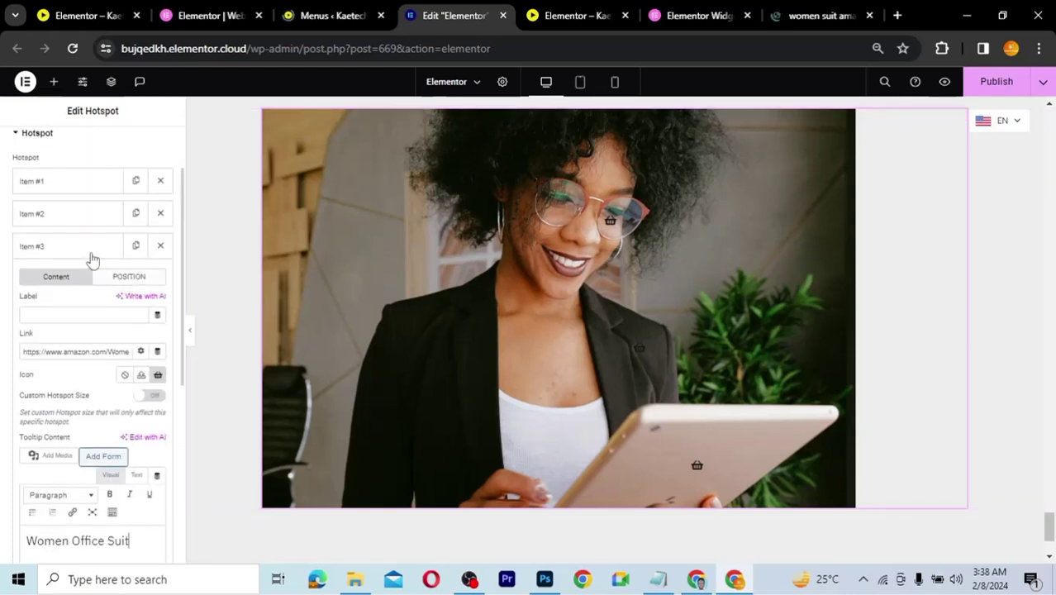
pyautogui.click(92, 258)
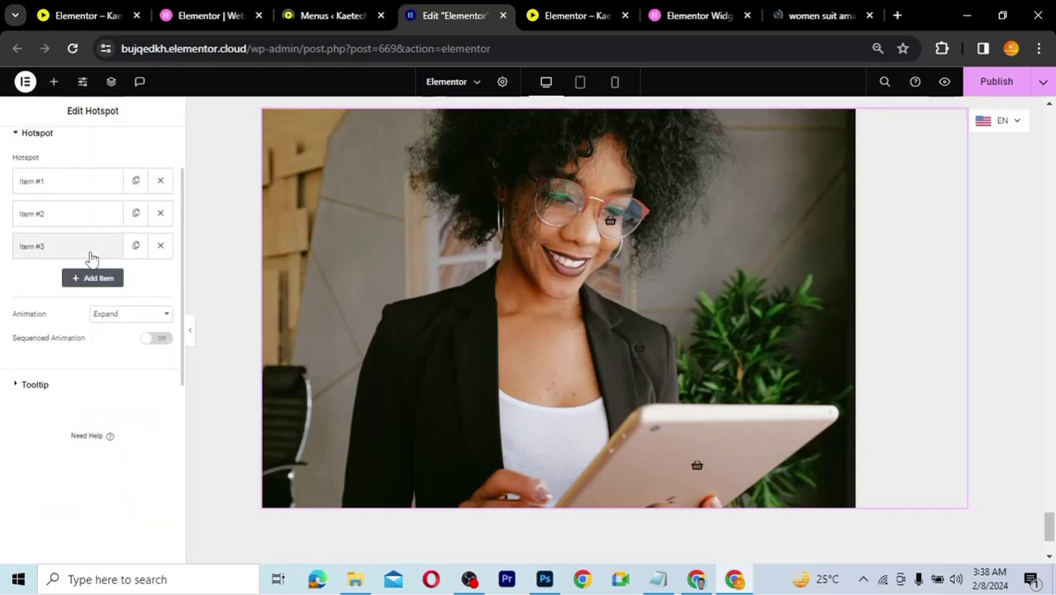
pyautogui.click(65, 394)
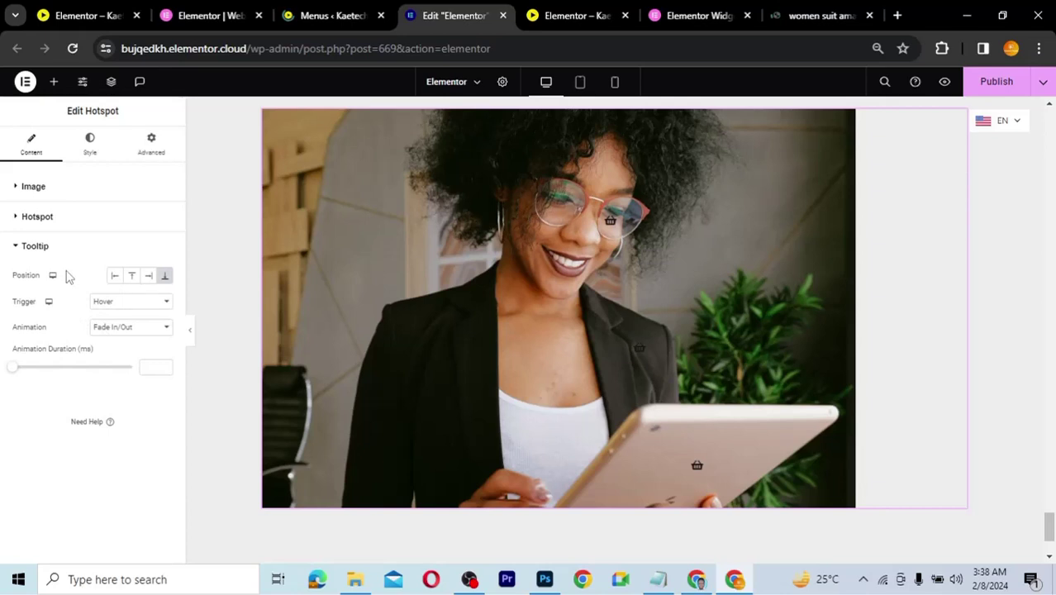
# Step: Open the widget's Hotspot style settings and check the tooltips of the glasses and suit hotspots
pyautogui.click(95, 153)
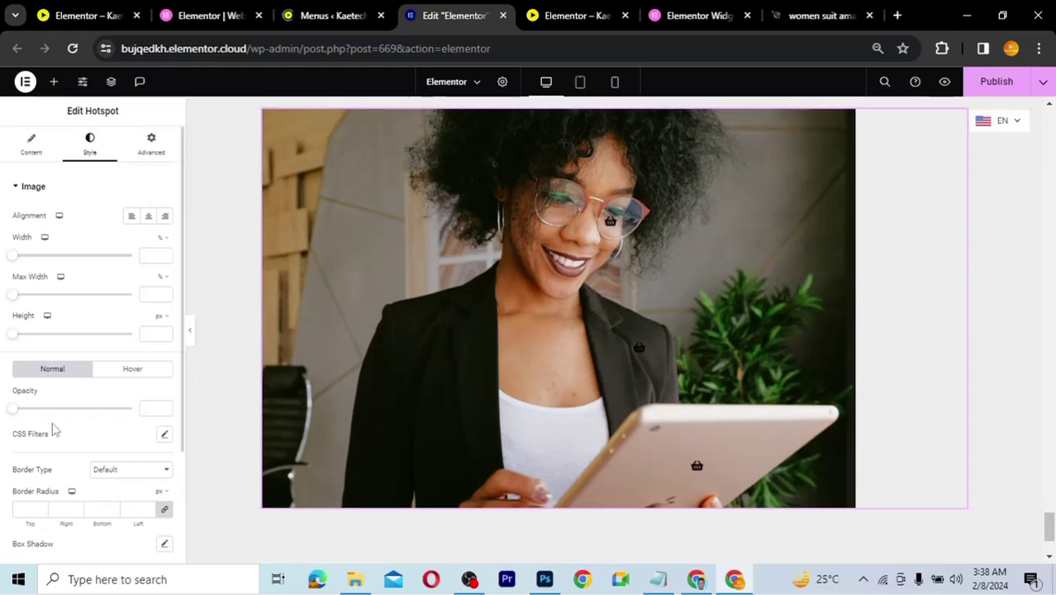
pyautogui.scroll(-3, 53, 430)
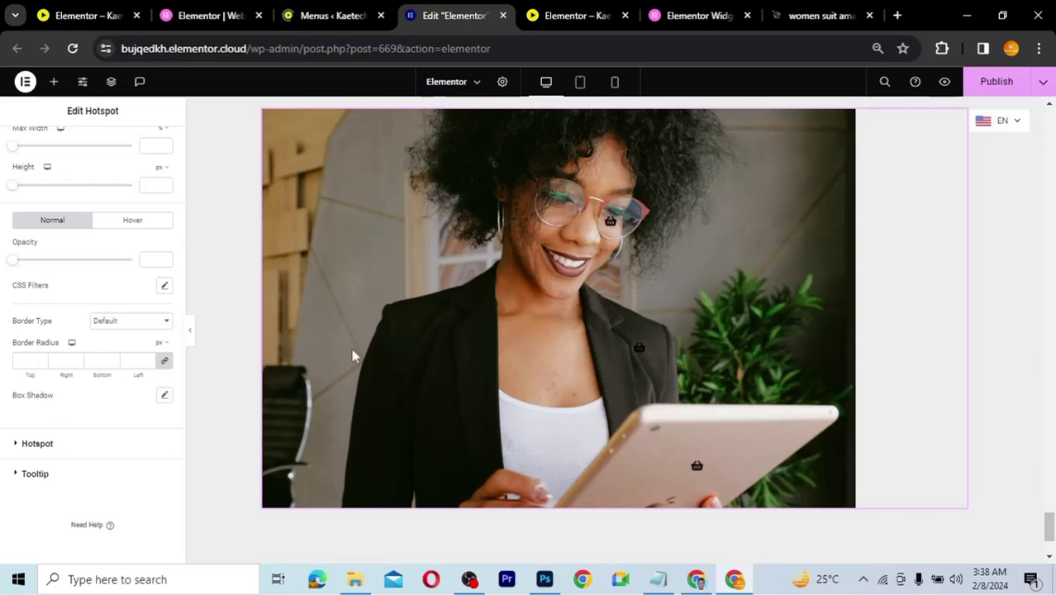
pyautogui.click(40, 451)
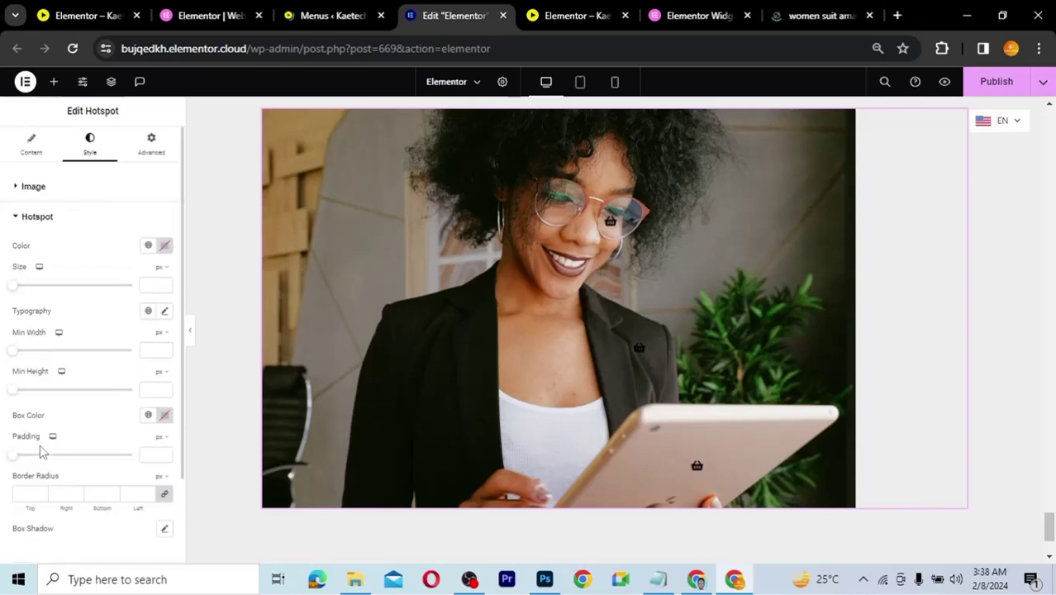
pyautogui.moveTo(622, 232)
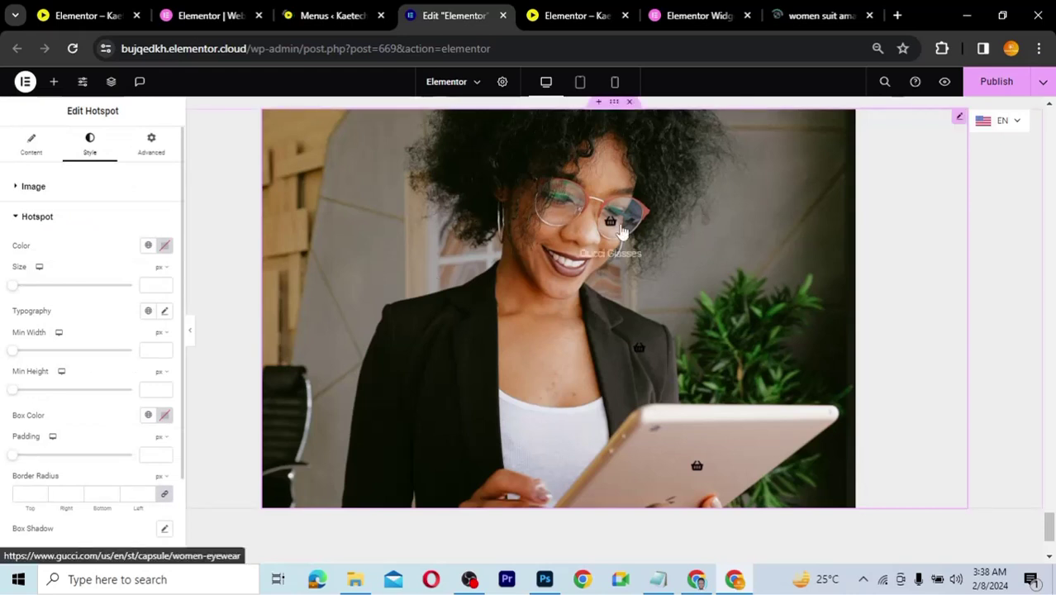
pyautogui.moveTo(642, 361)
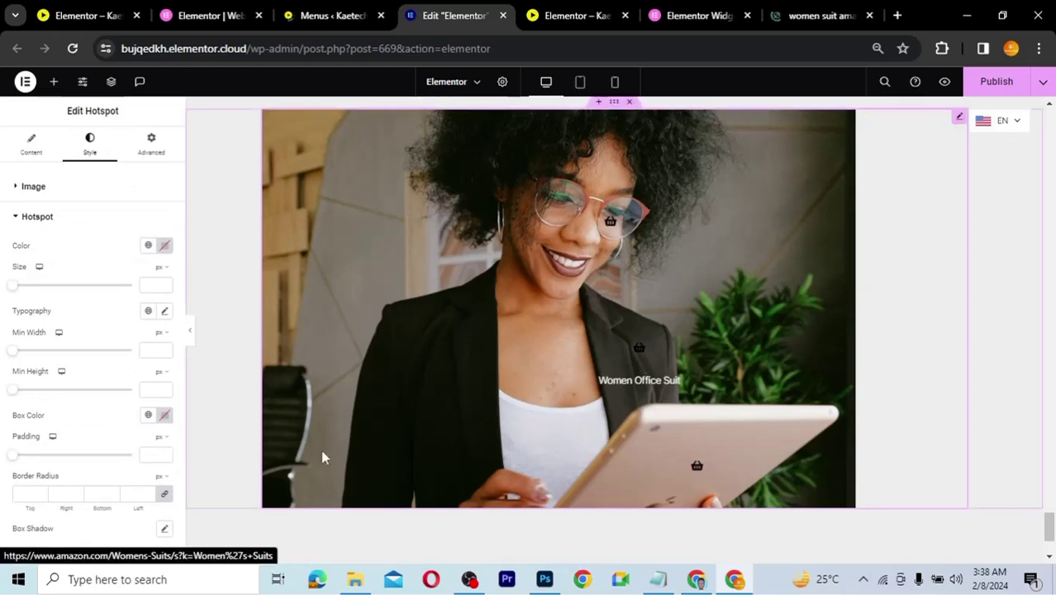
# Step: Try the global Theme Accent yellow on the hotspot icons, then set their color to the custom pale yellow #DFDA9D
pyautogui.click(166, 245)
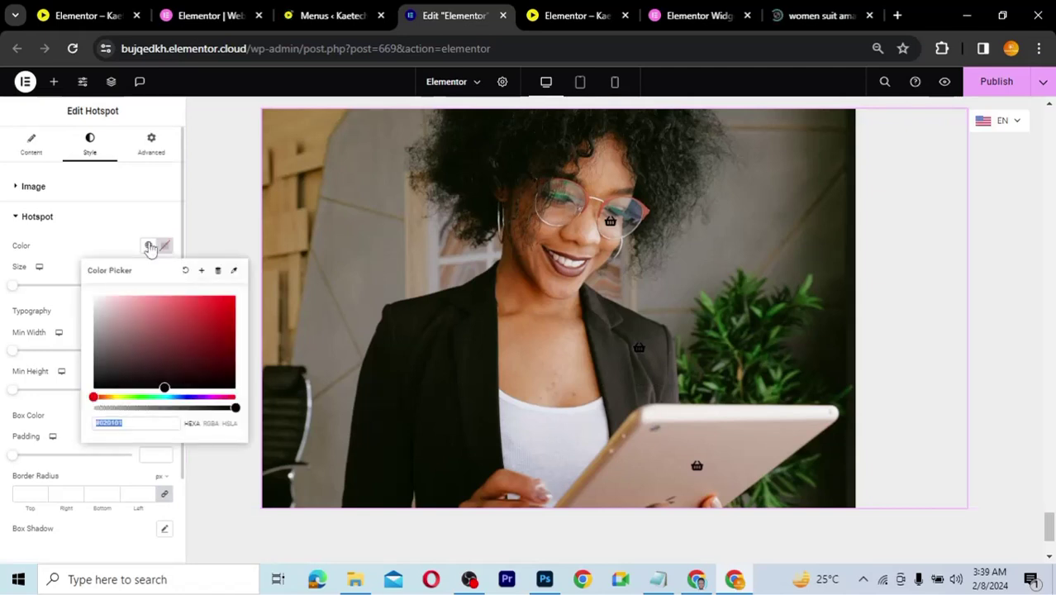
pyautogui.click(148, 245)
pyautogui.click(65, 402)
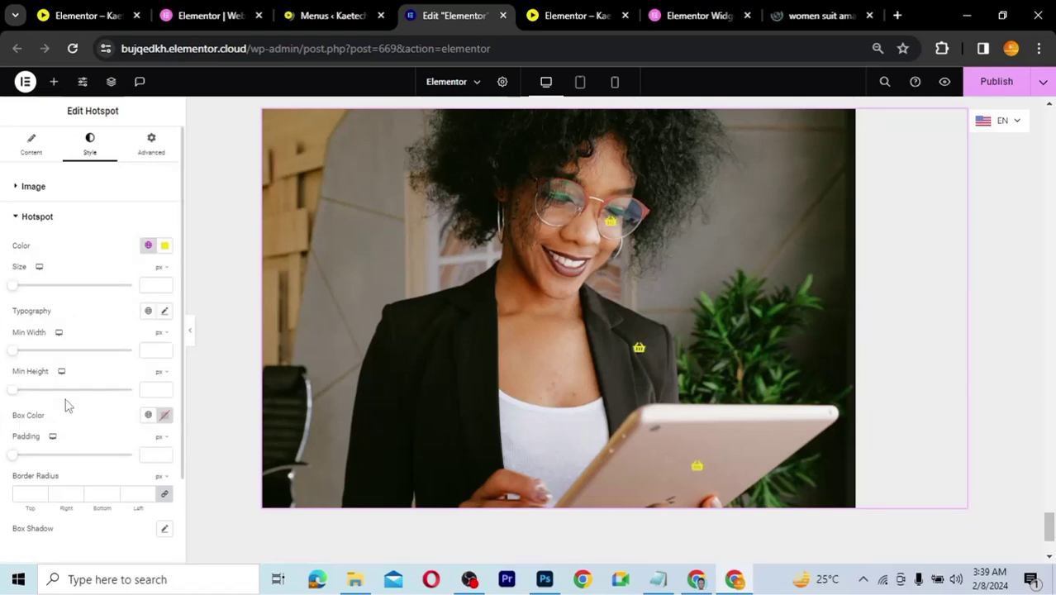
pyautogui.click(164, 248)
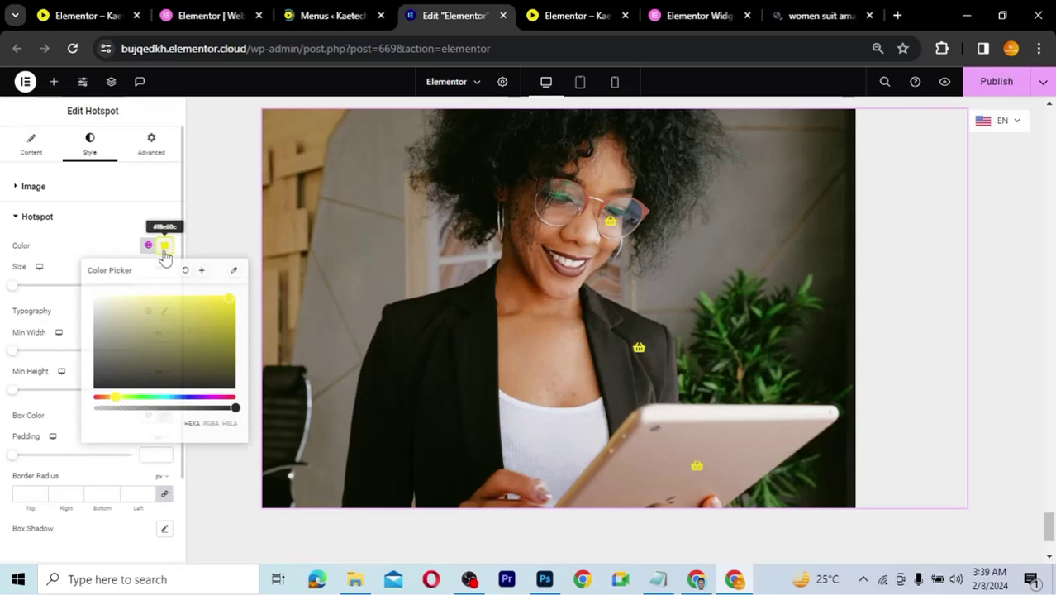
pyautogui.click(136, 306)
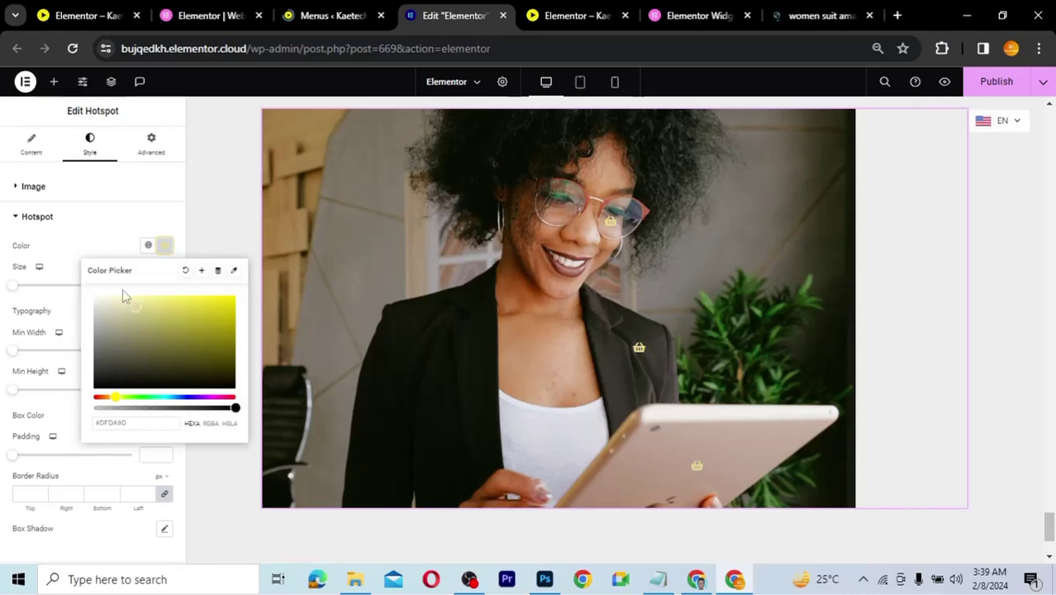
pyautogui.click(101, 252)
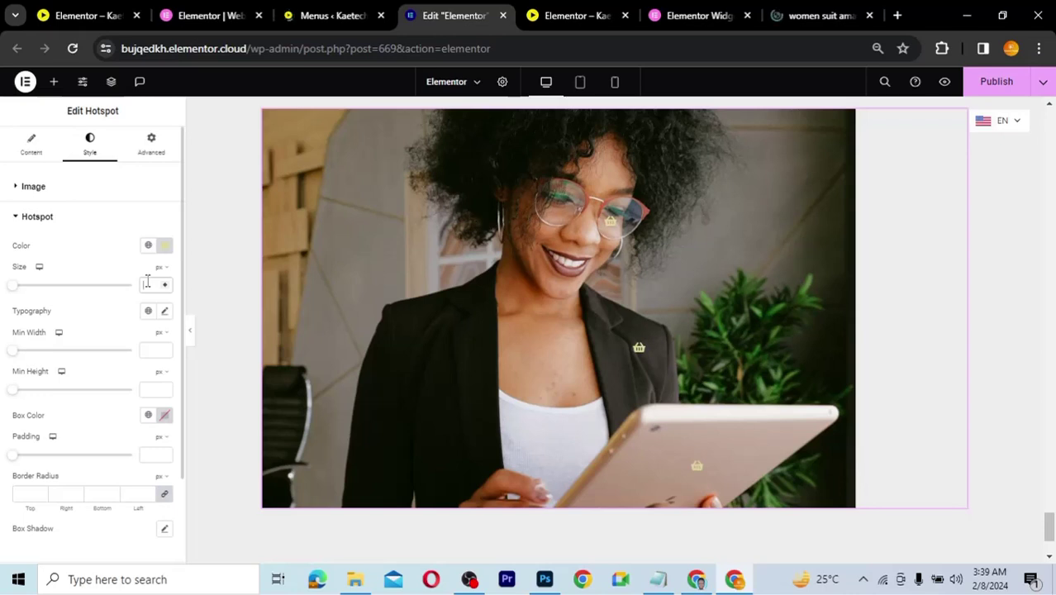
# Step: Try hotspot icon sizes of 10 and 50 px and settle on 15 px
pyautogui.write('10')
pyautogui.doubleClick(144, 285)
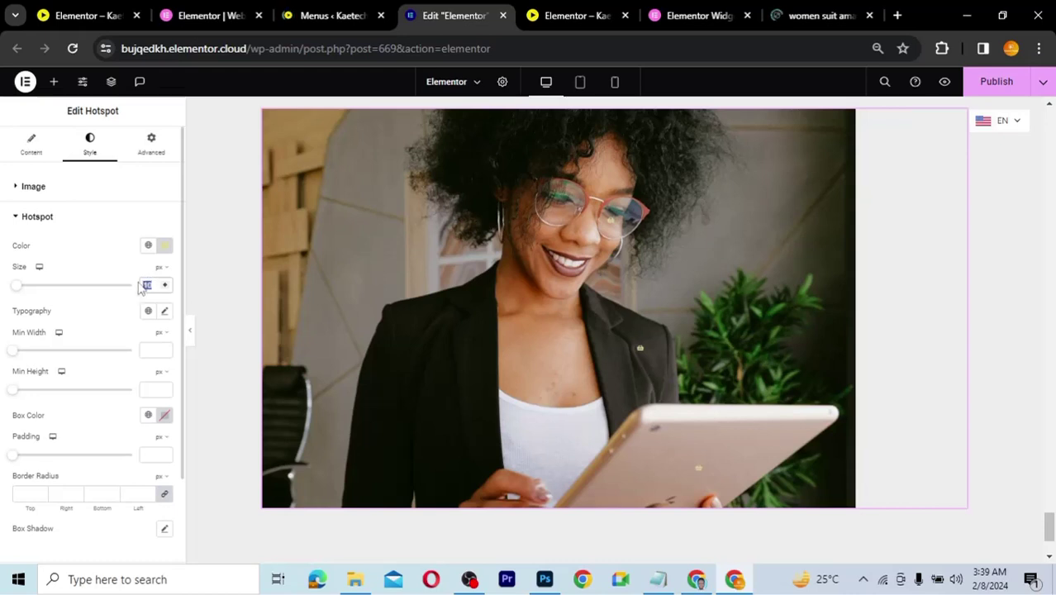
pyautogui.write('50')
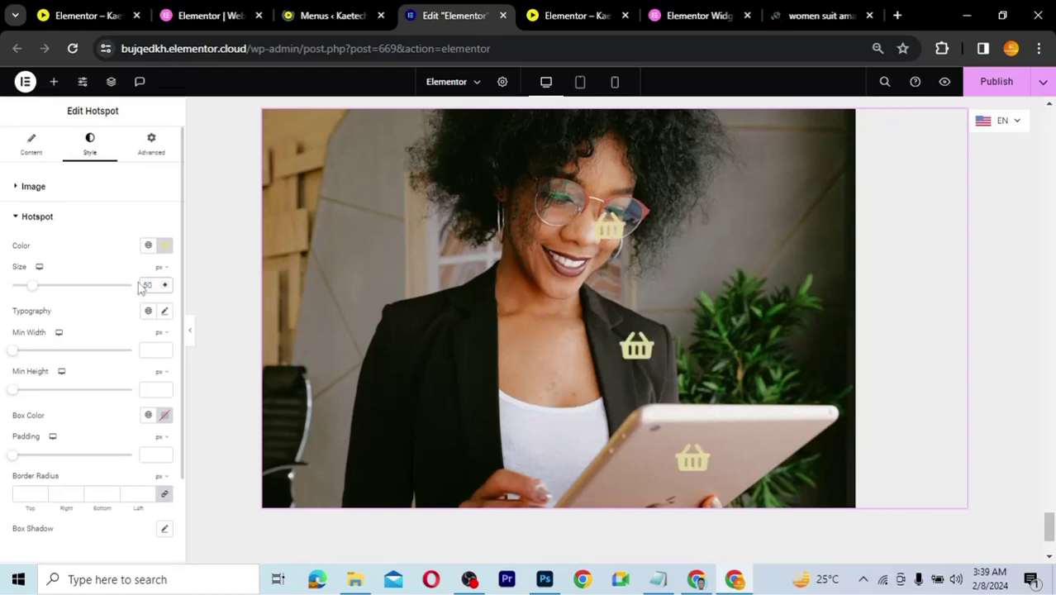
pyautogui.doubleClick(140, 286)
pyautogui.write('15')
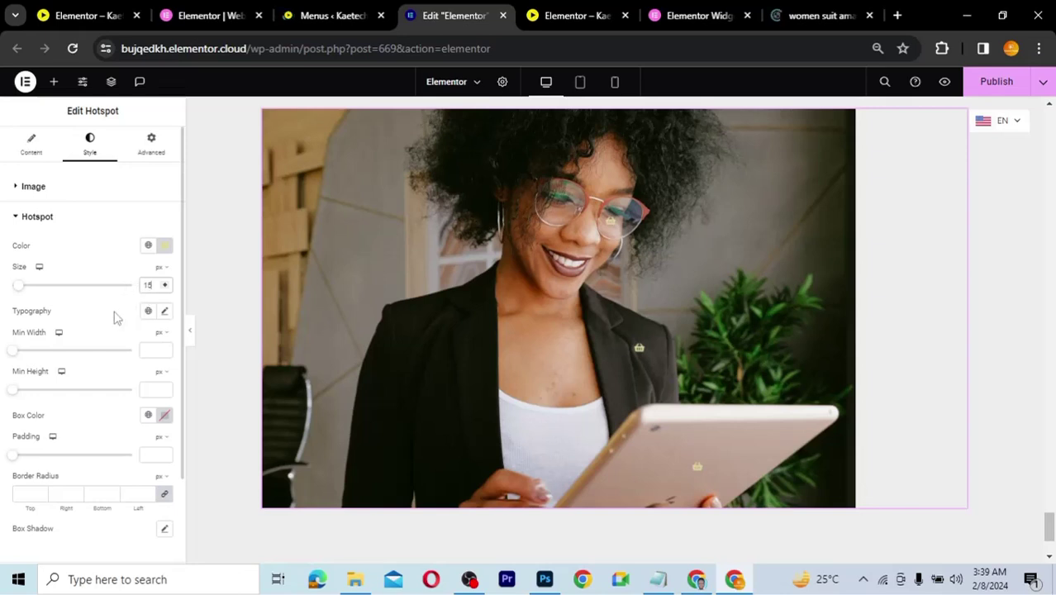
# Step: Review the remaining Hotspot style options, then open the Tooltip style settings and check the glasses and suit tooltips
pyautogui.scroll(-2, 116, 319)
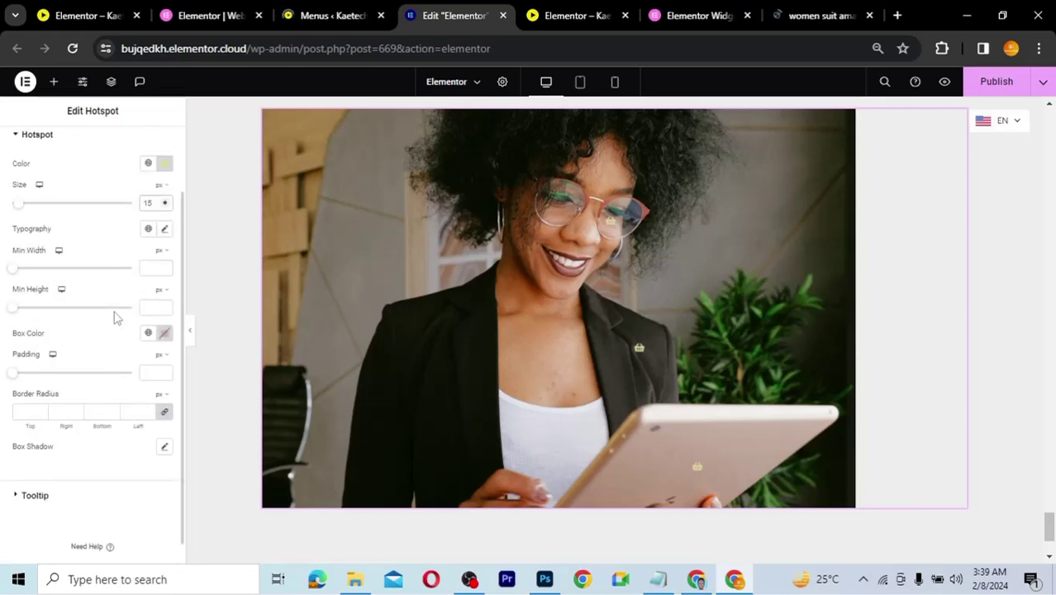
pyautogui.scroll(-1, 116, 318)
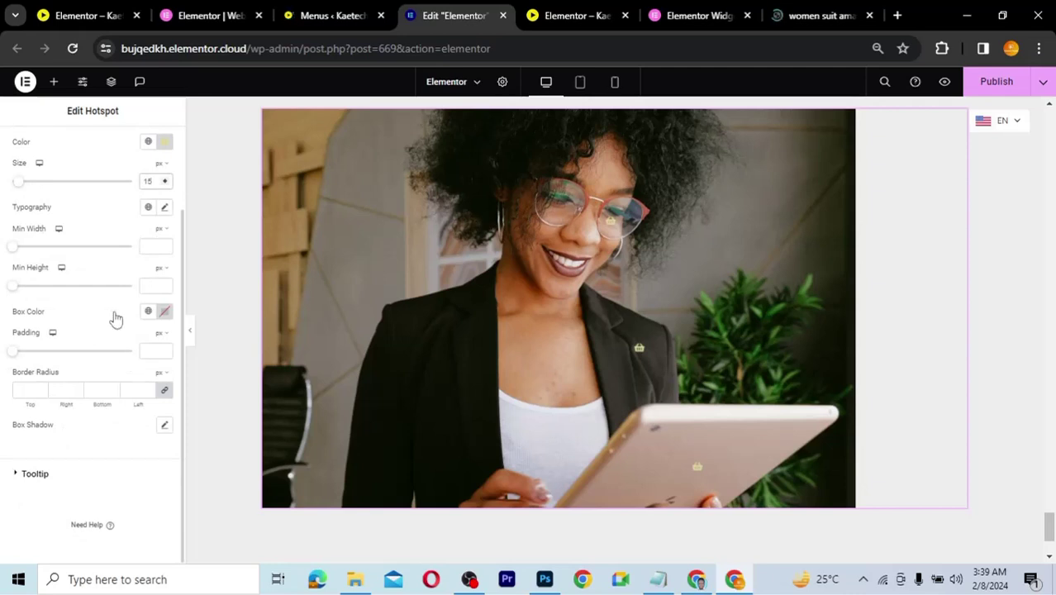
pyautogui.scroll(2, 115, 318)
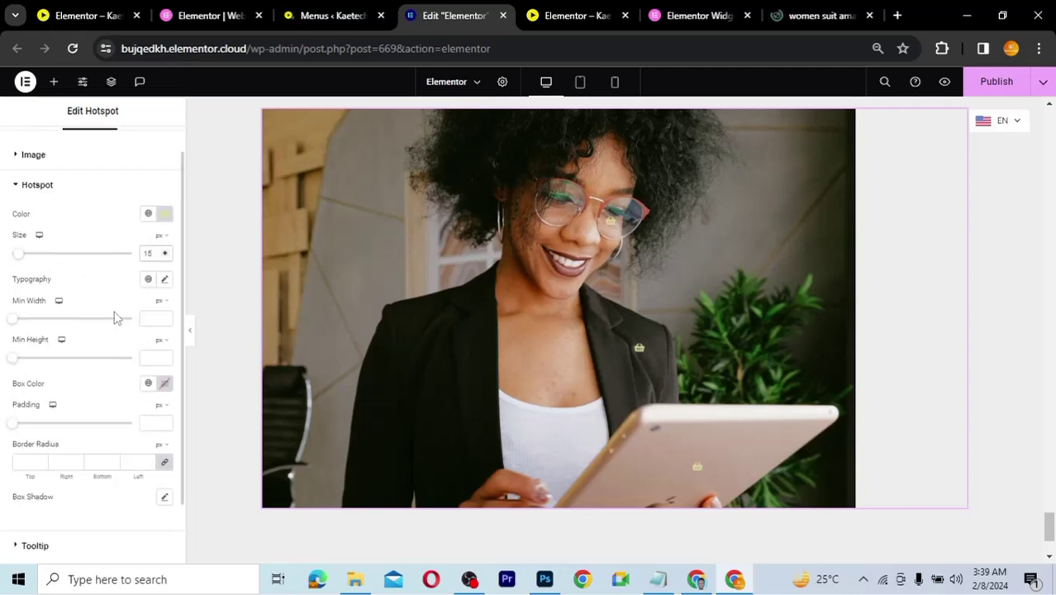
pyautogui.scroll(-2, 116, 318)
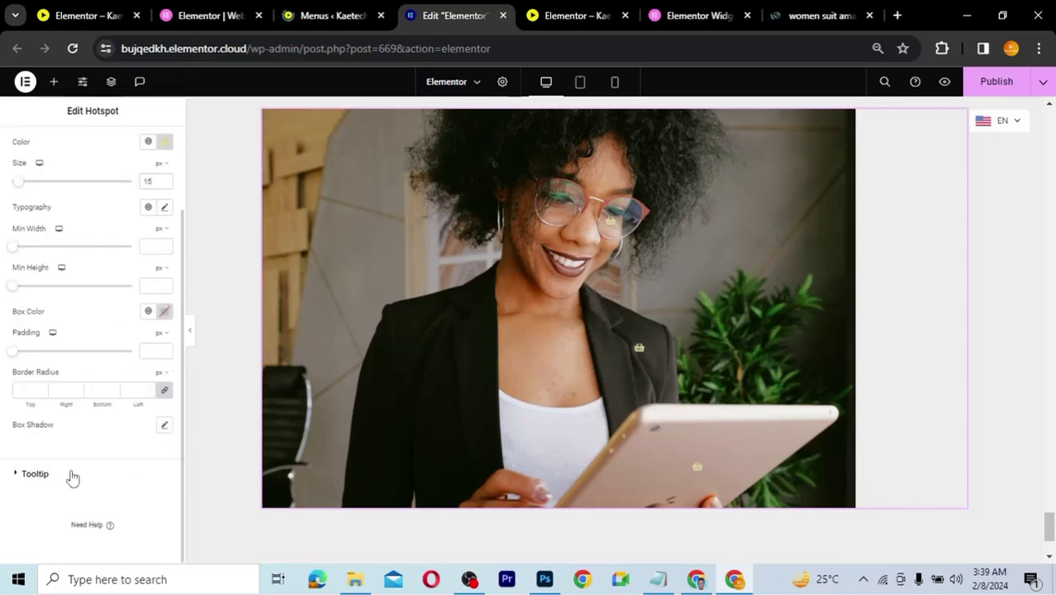
pyautogui.click(72, 475)
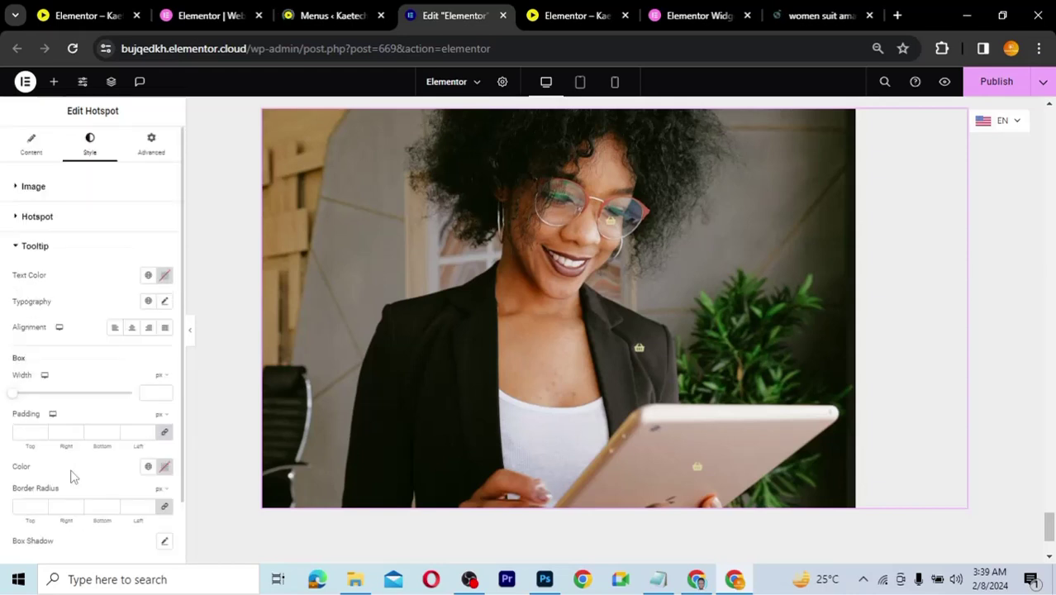
pyautogui.click(612, 221)
pyautogui.click(639, 349)
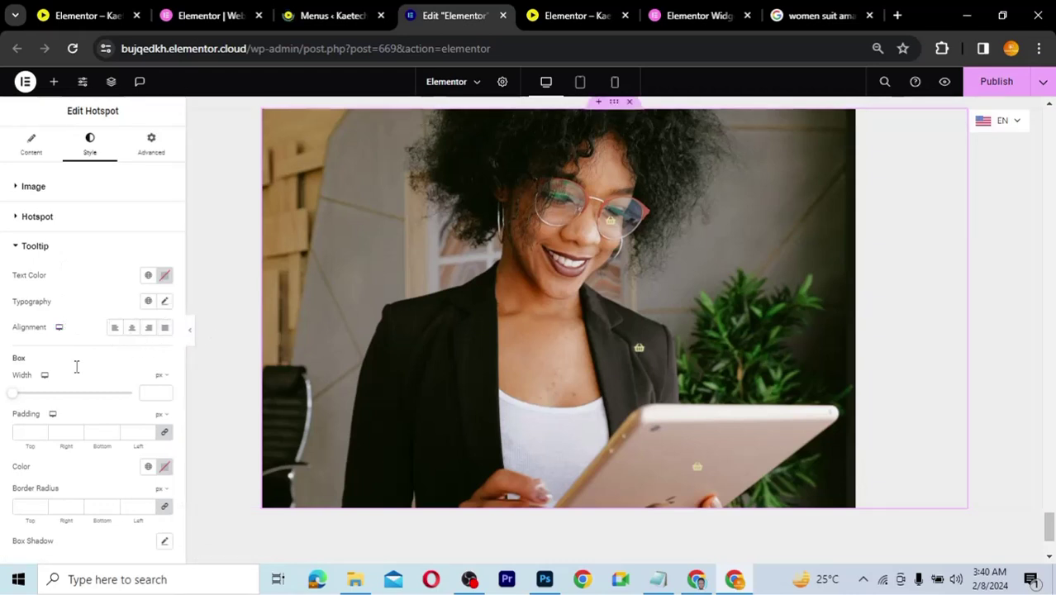
# Step: Set the tooltip text color to the global Theme Accent yellow
pyautogui.scroll(-2, 76, 366)
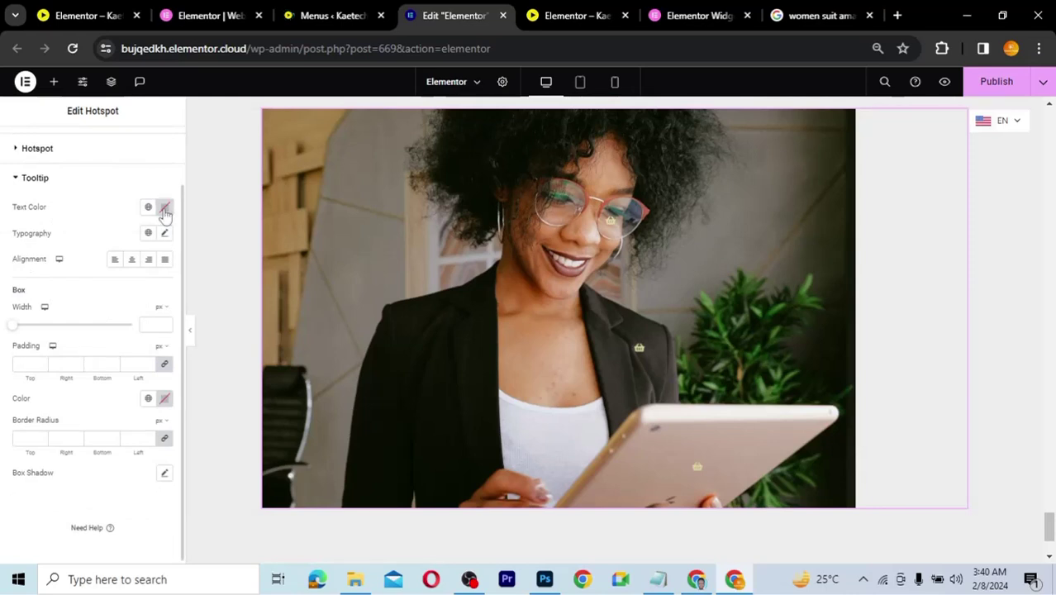
pyautogui.click(165, 209)
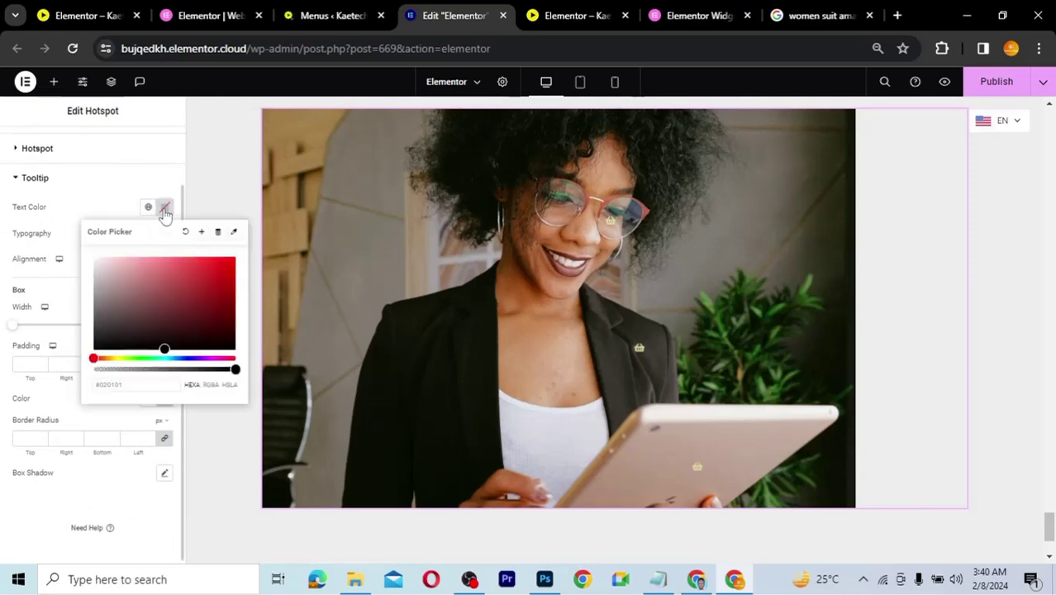
pyautogui.click(162, 208)
pyautogui.click(149, 209)
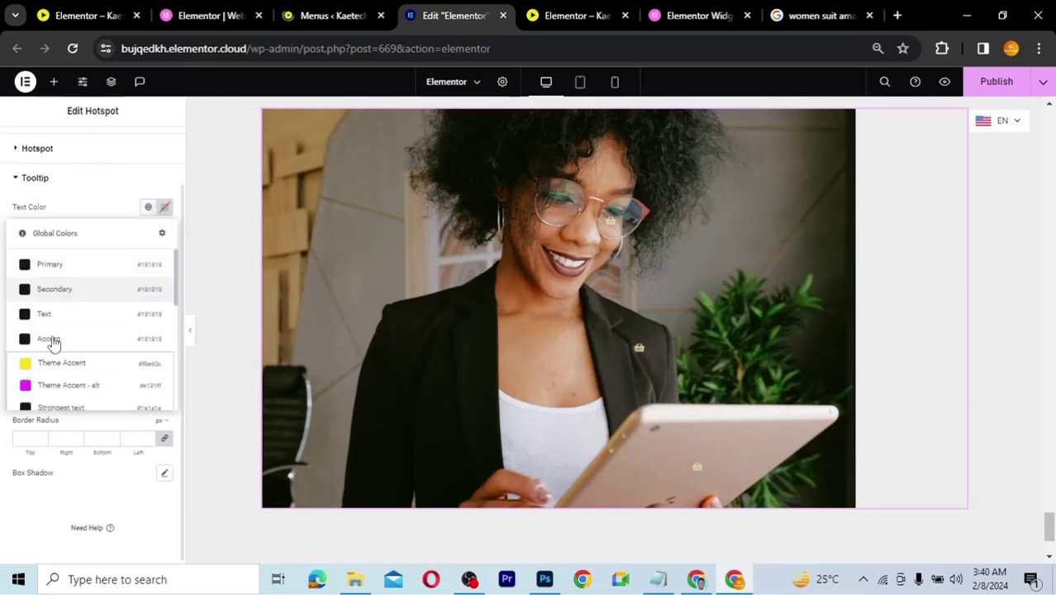
pyautogui.click(116, 194)
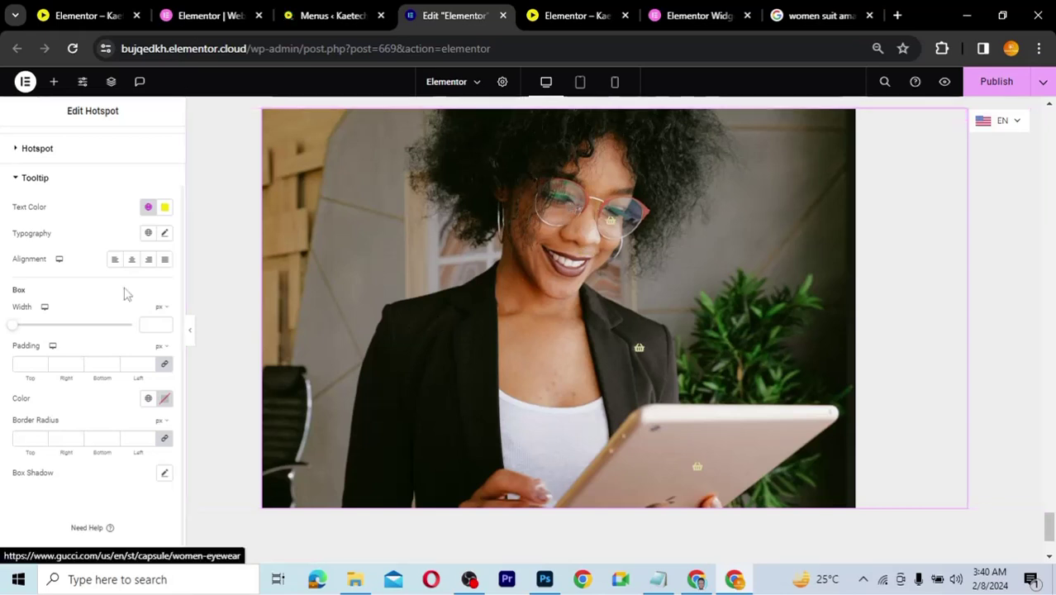
# Step: Set the tooltip position to Right in the widget's content settings and check the tooltips of all three hotspots
pyautogui.scroll(2, 81, 240)
pyautogui.scroll(1, 81, 241)
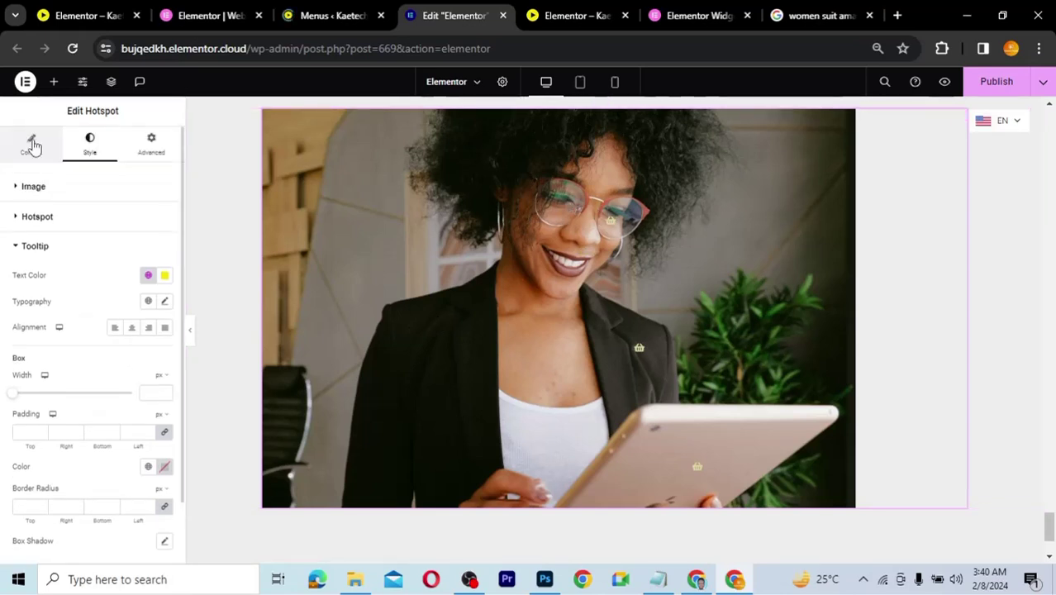
pyautogui.click(31, 143)
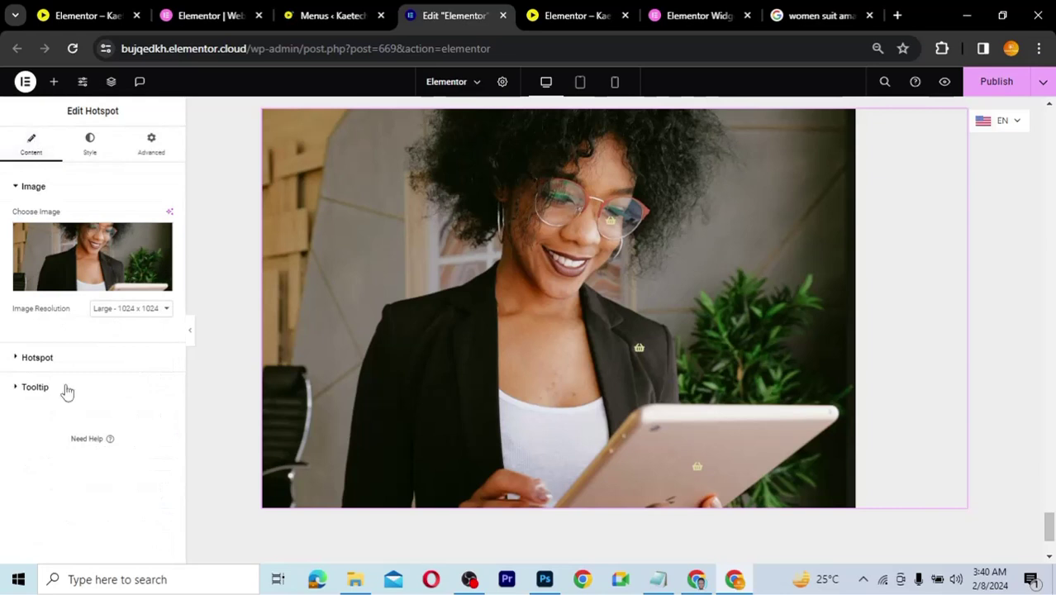
pyautogui.click(67, 390)
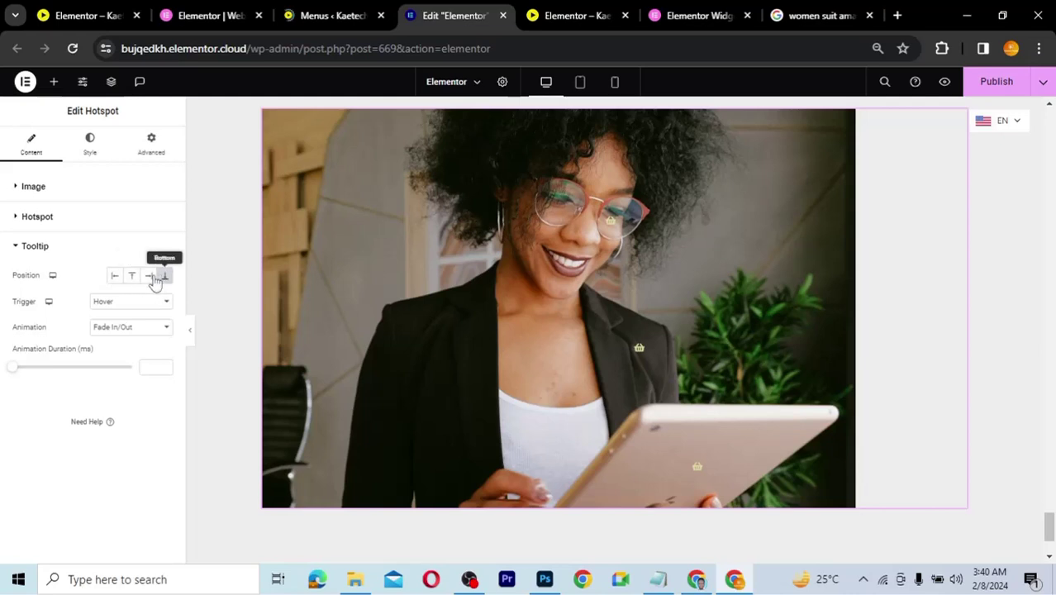
pyautogui.click(149, 278)
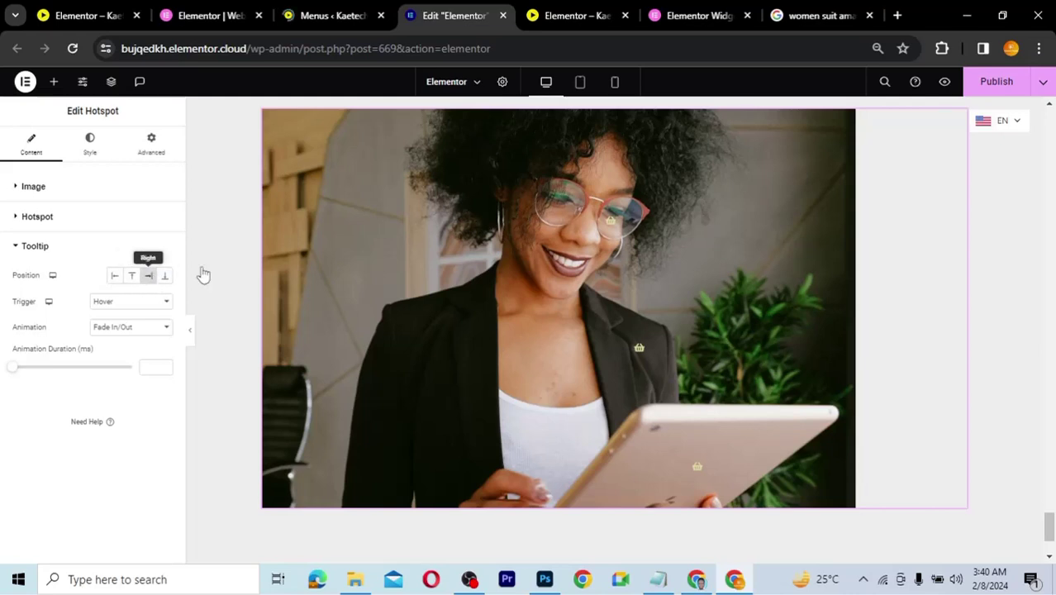
pyautogui.moveTo(616, 223)
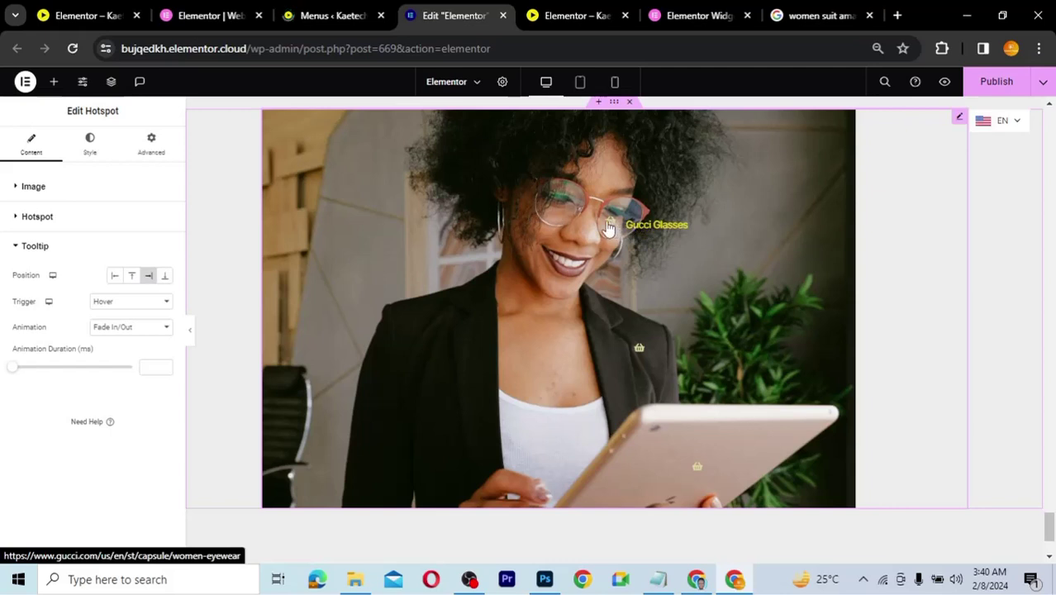
pyautogui.moveTo(641, 352)
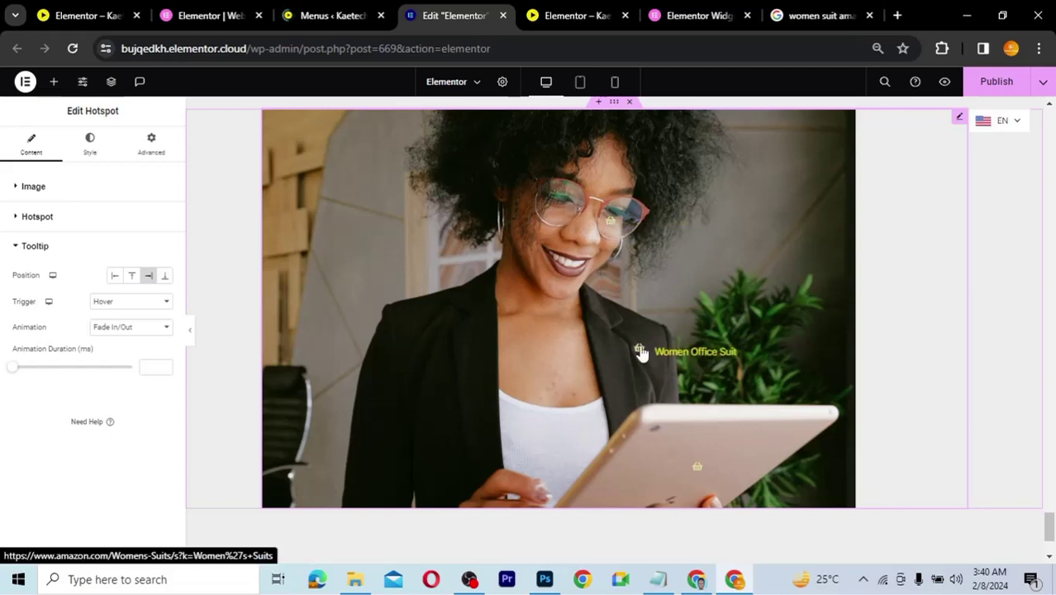
pyautogui.moveTo(698, 469)
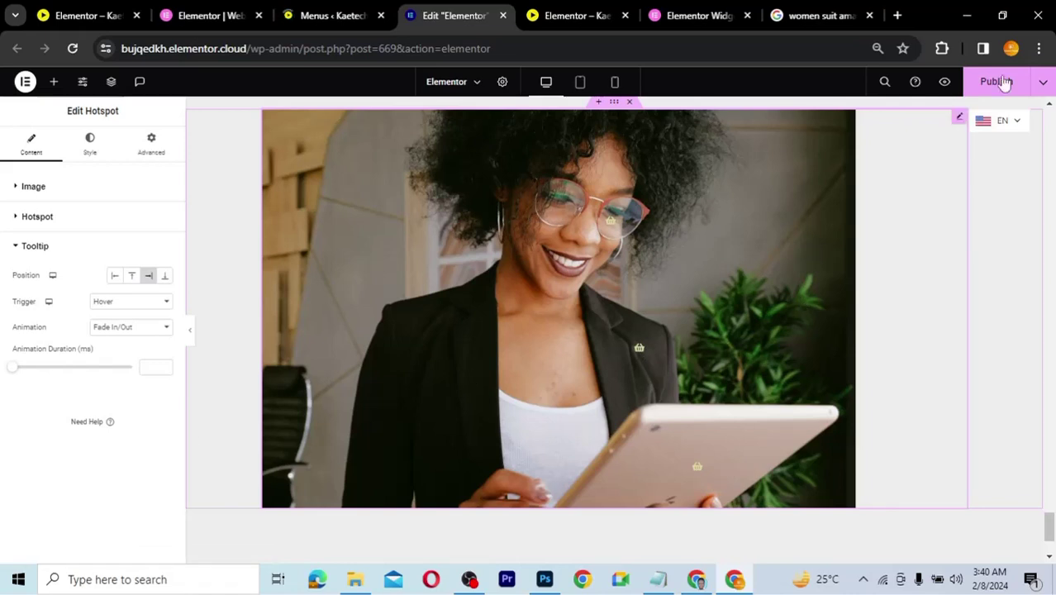
# Step: Publish the page and go to the hotspot image with the tablet in the page preview
pyautogui.click(1000, 81)
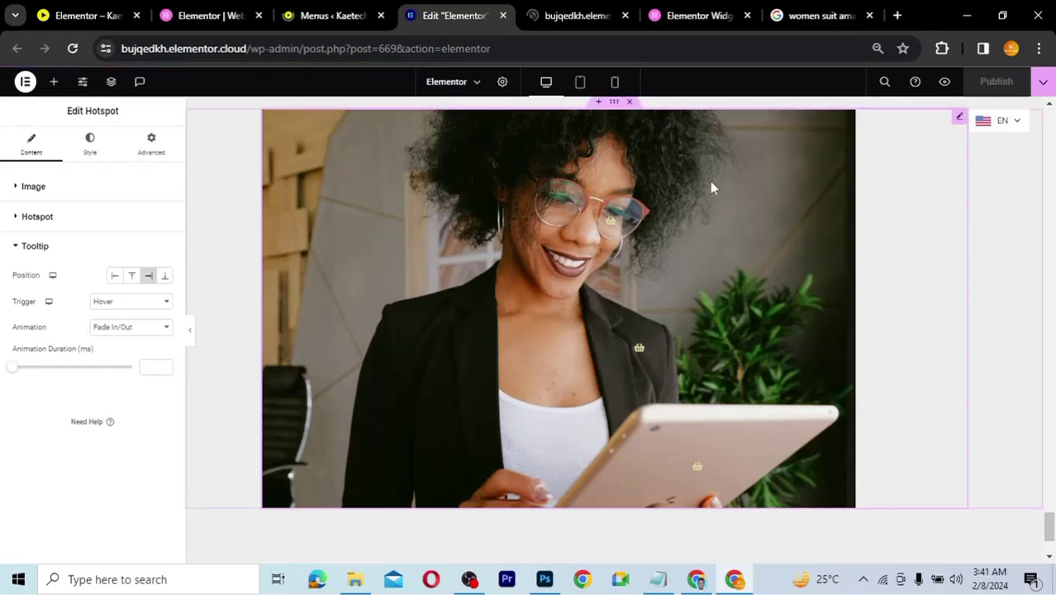
pyautogui.click(559, 16)
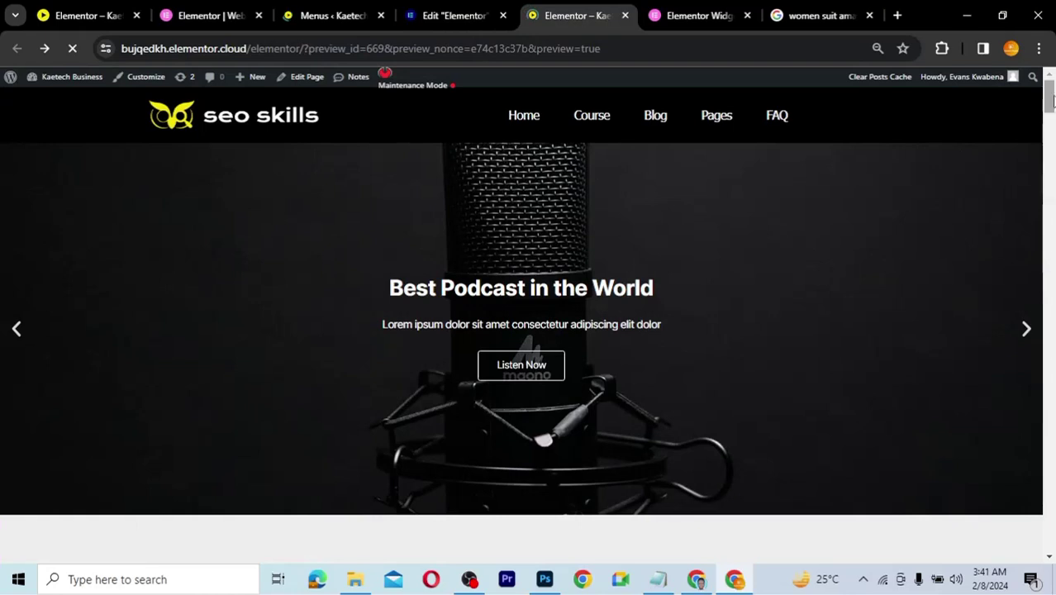
pyautogui.moveTo(1052, 99); pyautogui.dragTo(1031, 462)
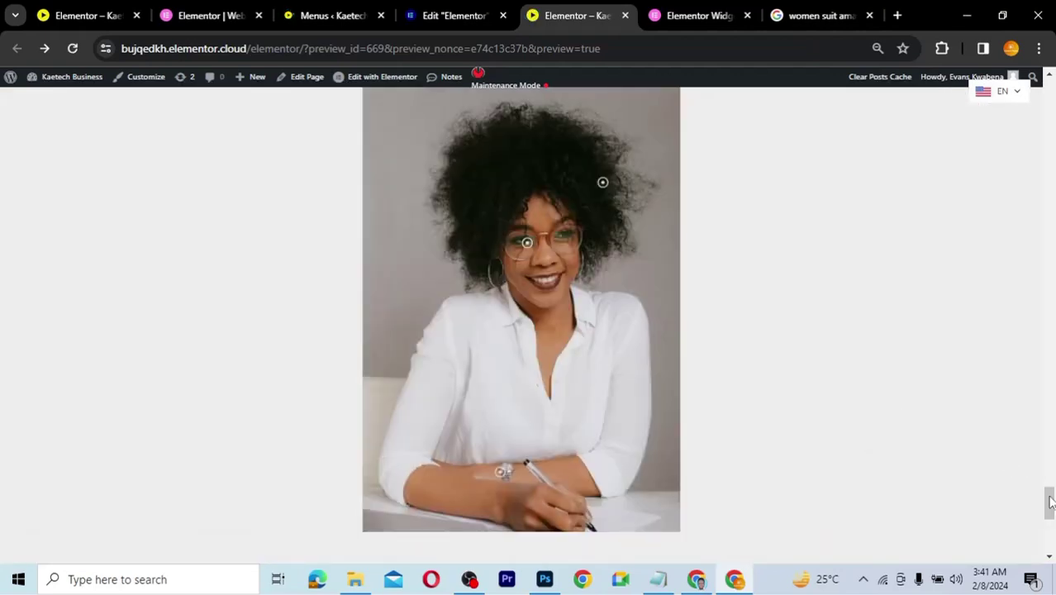
pyautogui.moveTo(1052, 501); pyautogui.dragTo(1048, 533)
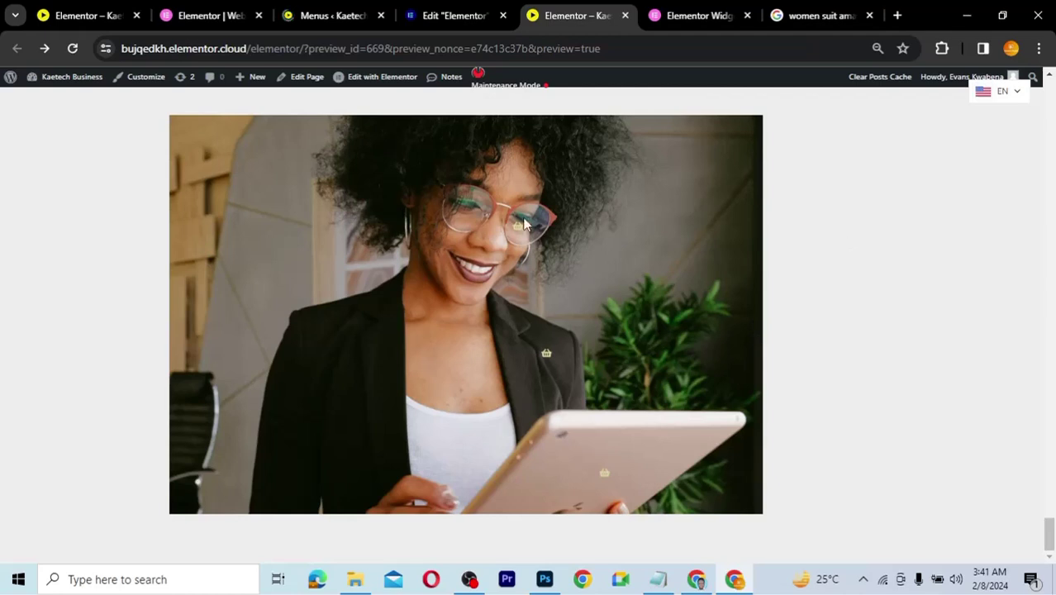
# Step: Test the links of the glasses and suit hotspots in the preview, closing each product page that opens
pyautogui.moveTo(520, 232)
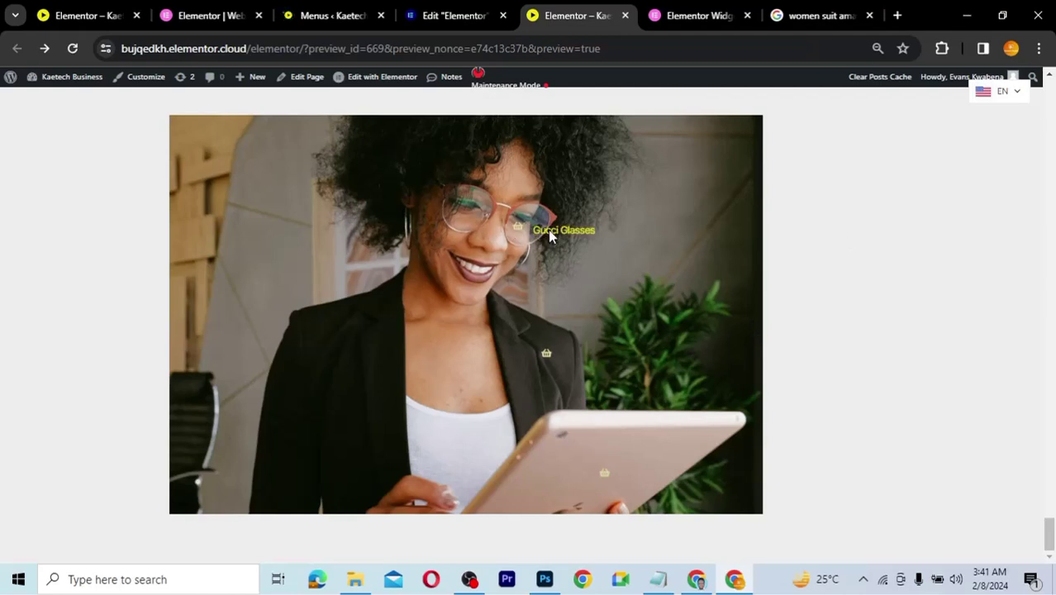
pyautogui.click(550, 234)
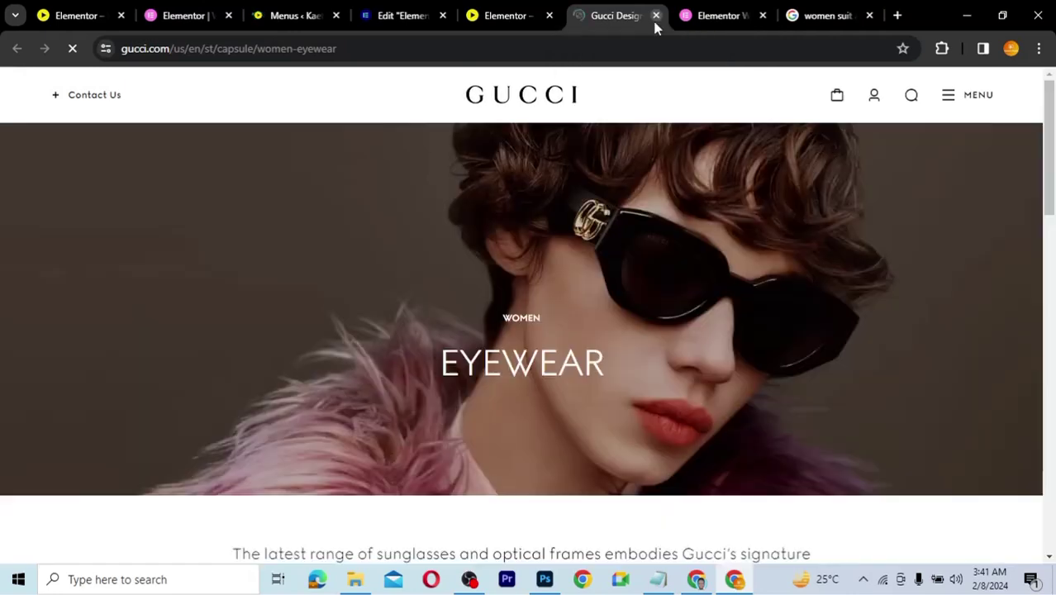
pyautogui.hotkey('ctrl', 'w')
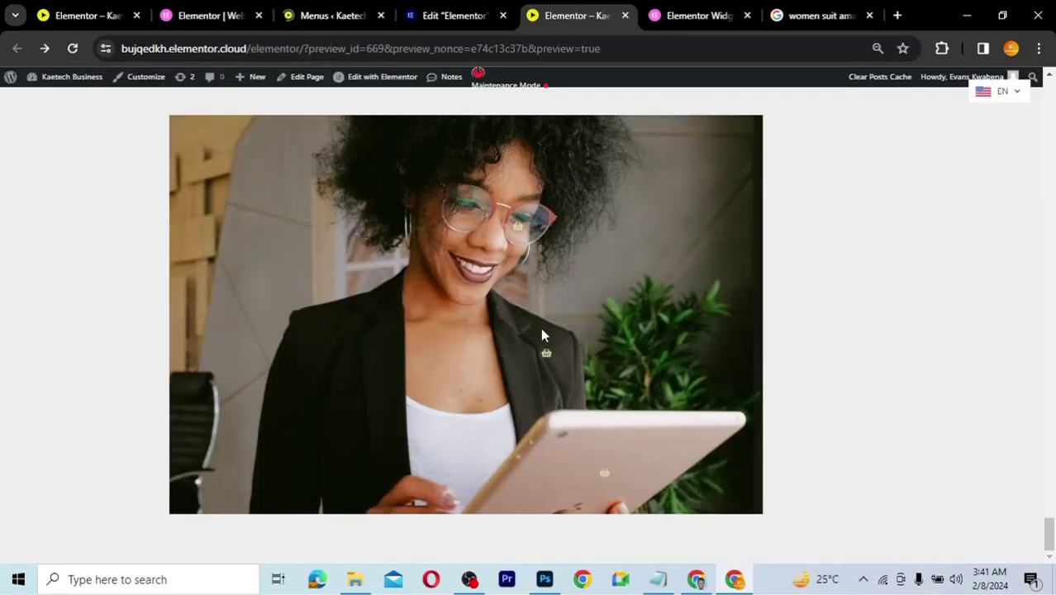
pyautogui.moveTo(545, 357)
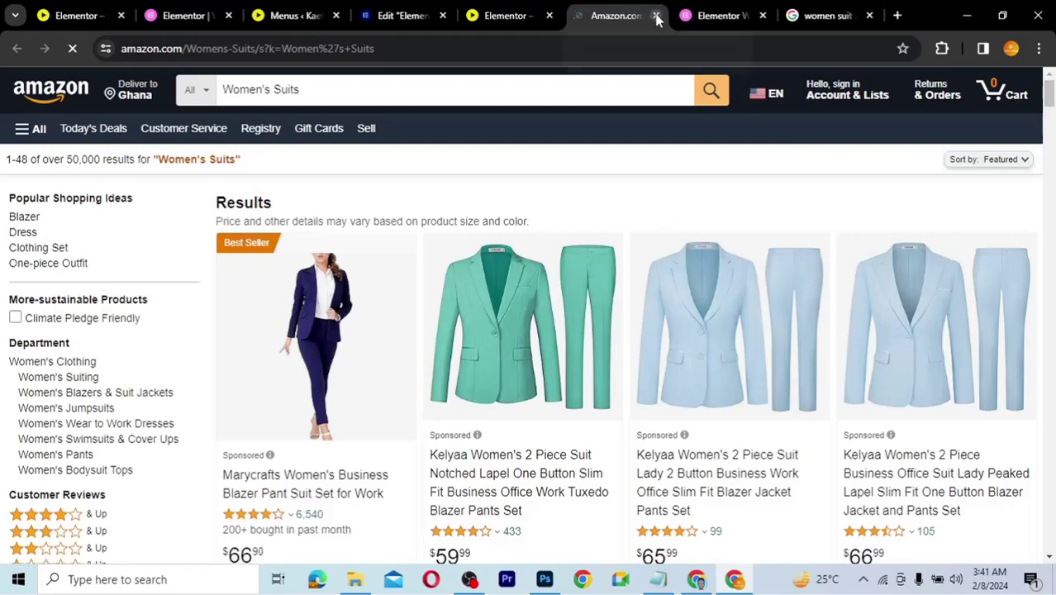
pyautogui.hotkey('ctrl', 'w')
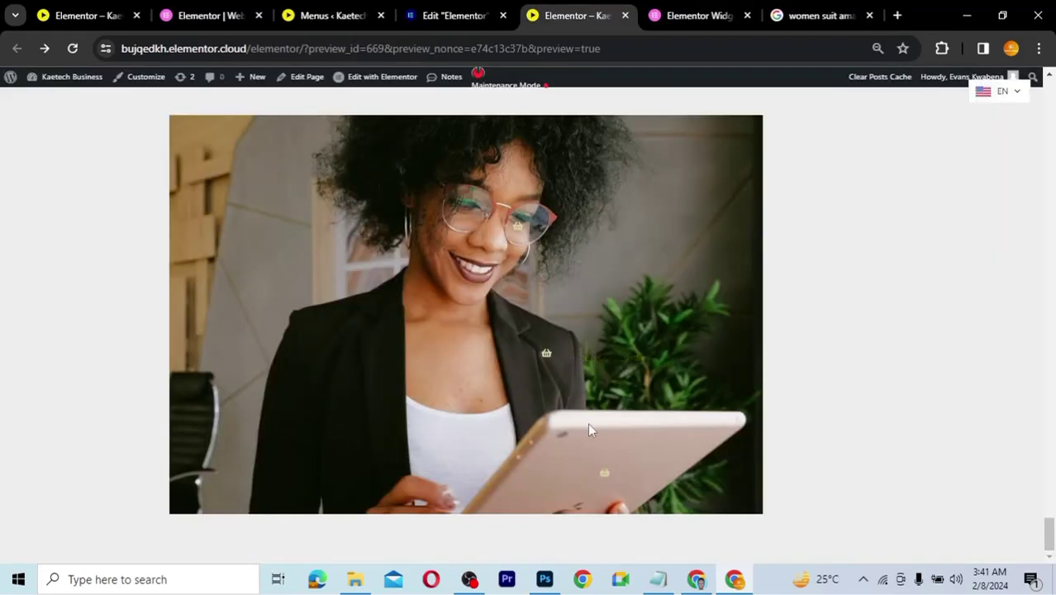
# Step: Follow the tablet hotspot's link, look through the iPad models on the Apple page and return to the preview
pyautogui.moveTo(602, 467)
pyautogui.click(643, 479)
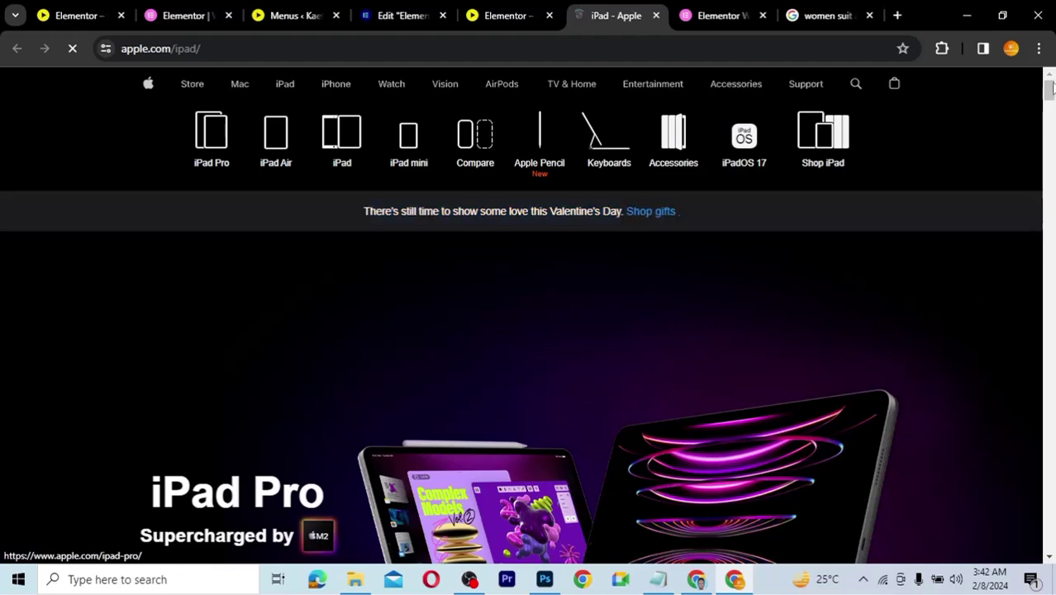
pyautogui.moveTo(1050, 88); pyautogui.dragTo(1045, 162)
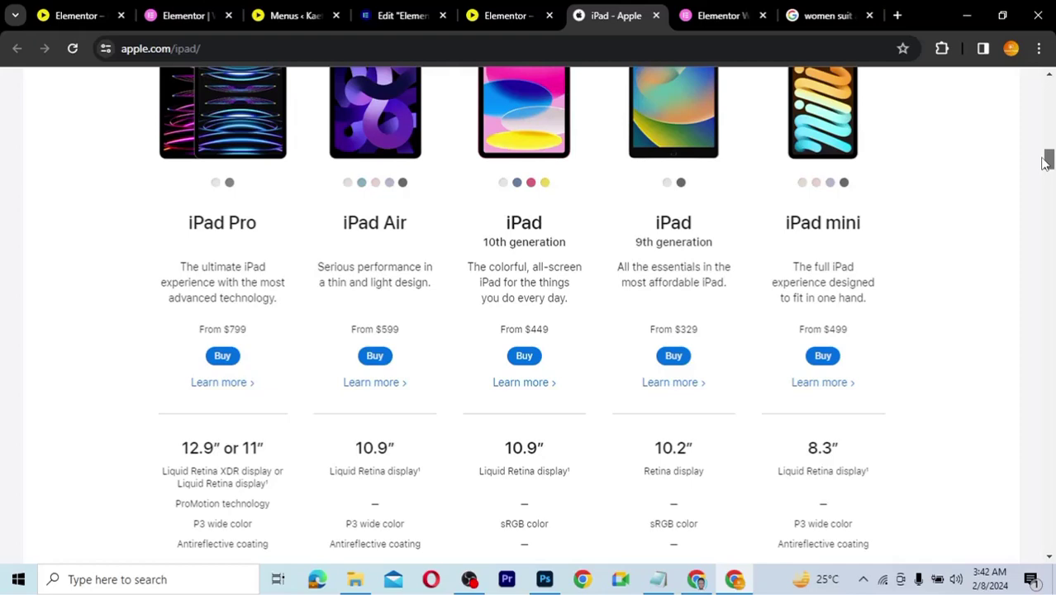
pyautogui.moveTo(1046, 162); pyautogui.dragTo(1045, 164)
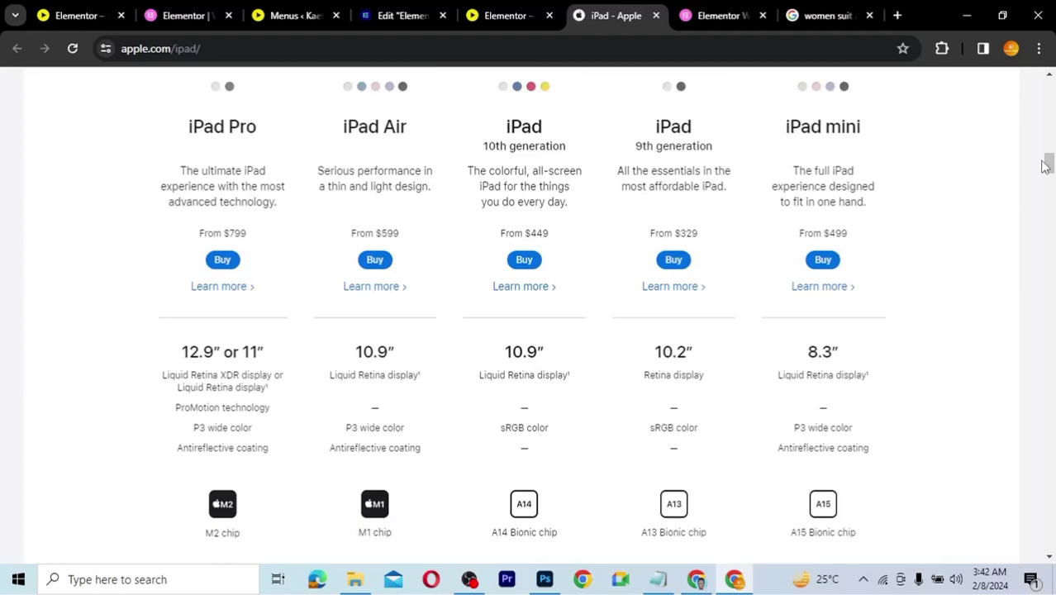
pyautogui.click(513, 17)
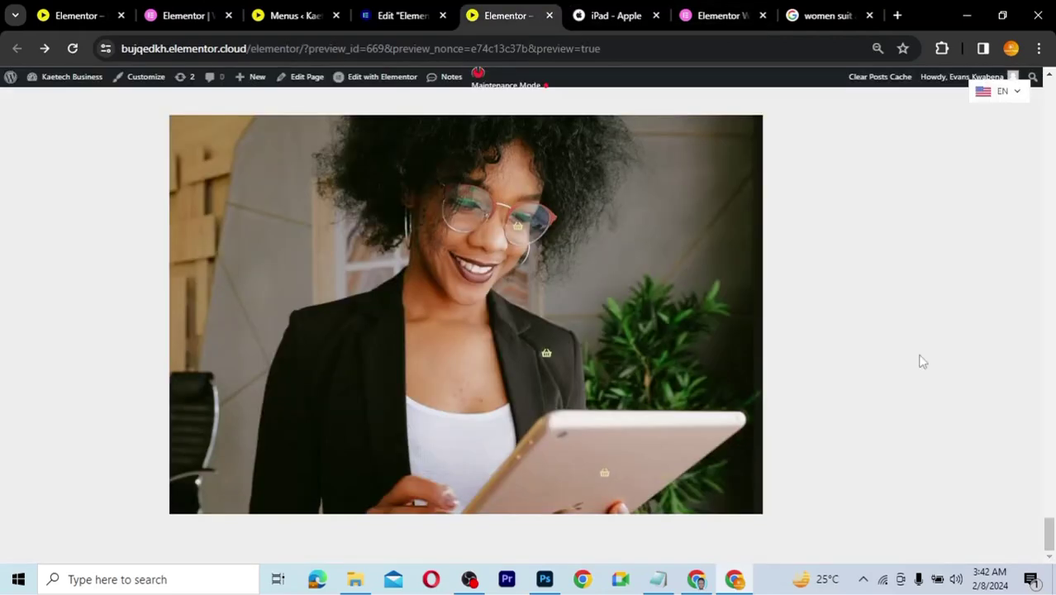